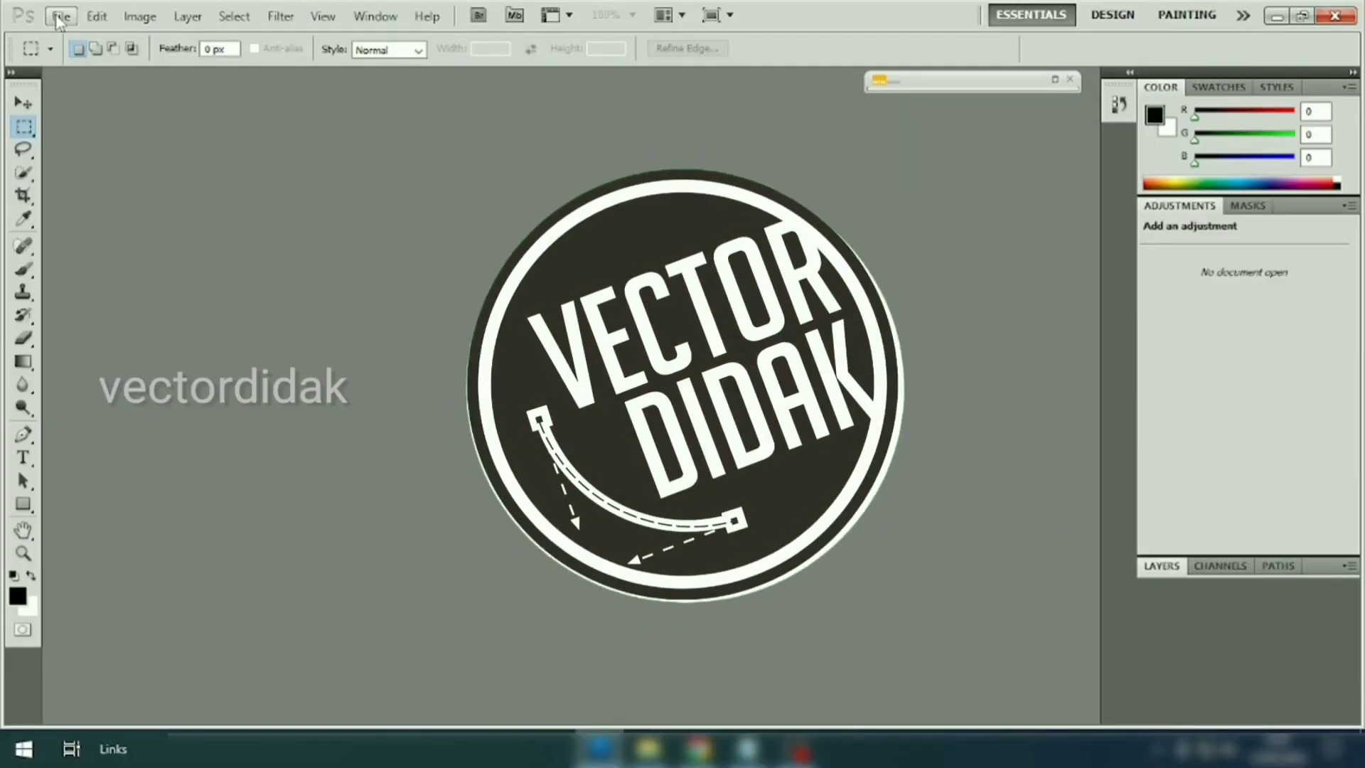
Step: Set up a new Custom document named 'wolf head', 5000 × 5000 pixels at 150 pixels/inch
{"action": "left_click", "coordinate": [60, 16]}
{"action": "left_click", "coordinate": [64, 34]}
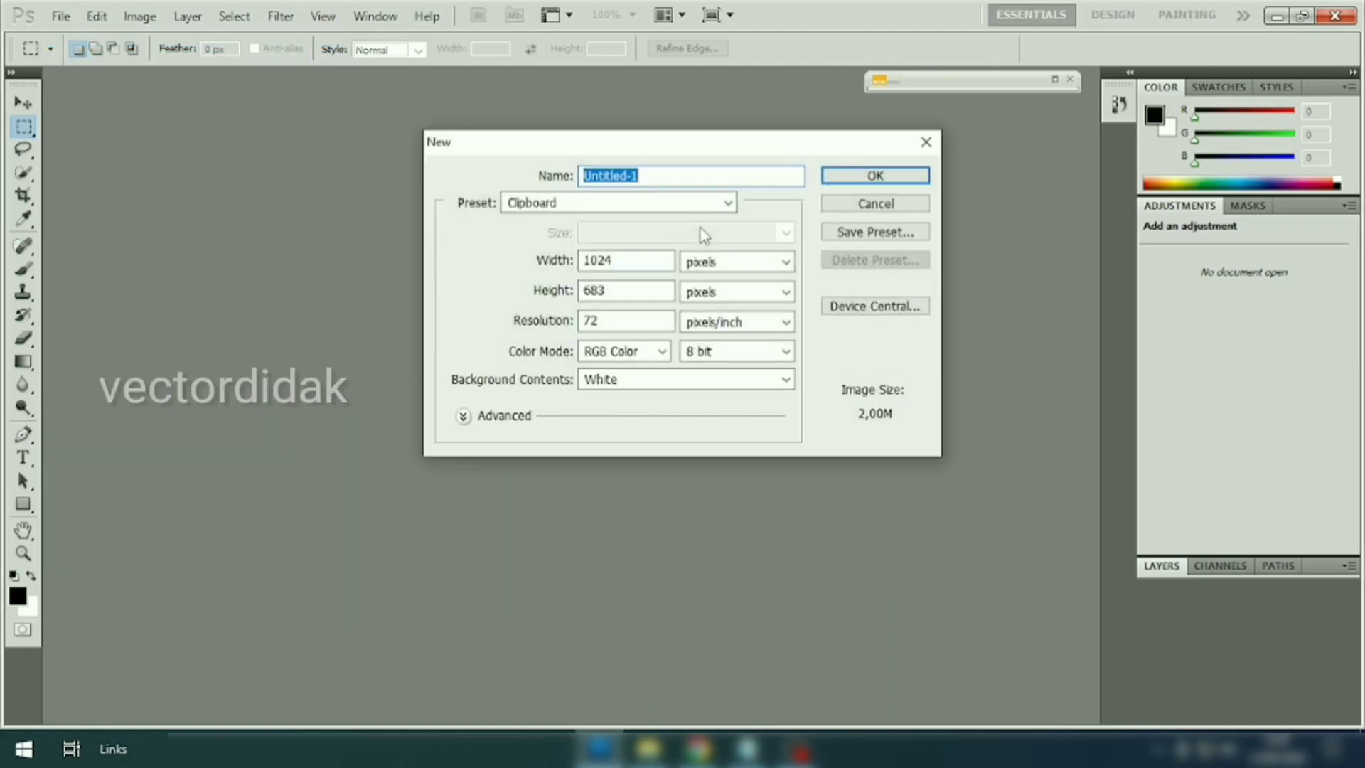
{"action": "left_click", "coordinate": [615, 206]}
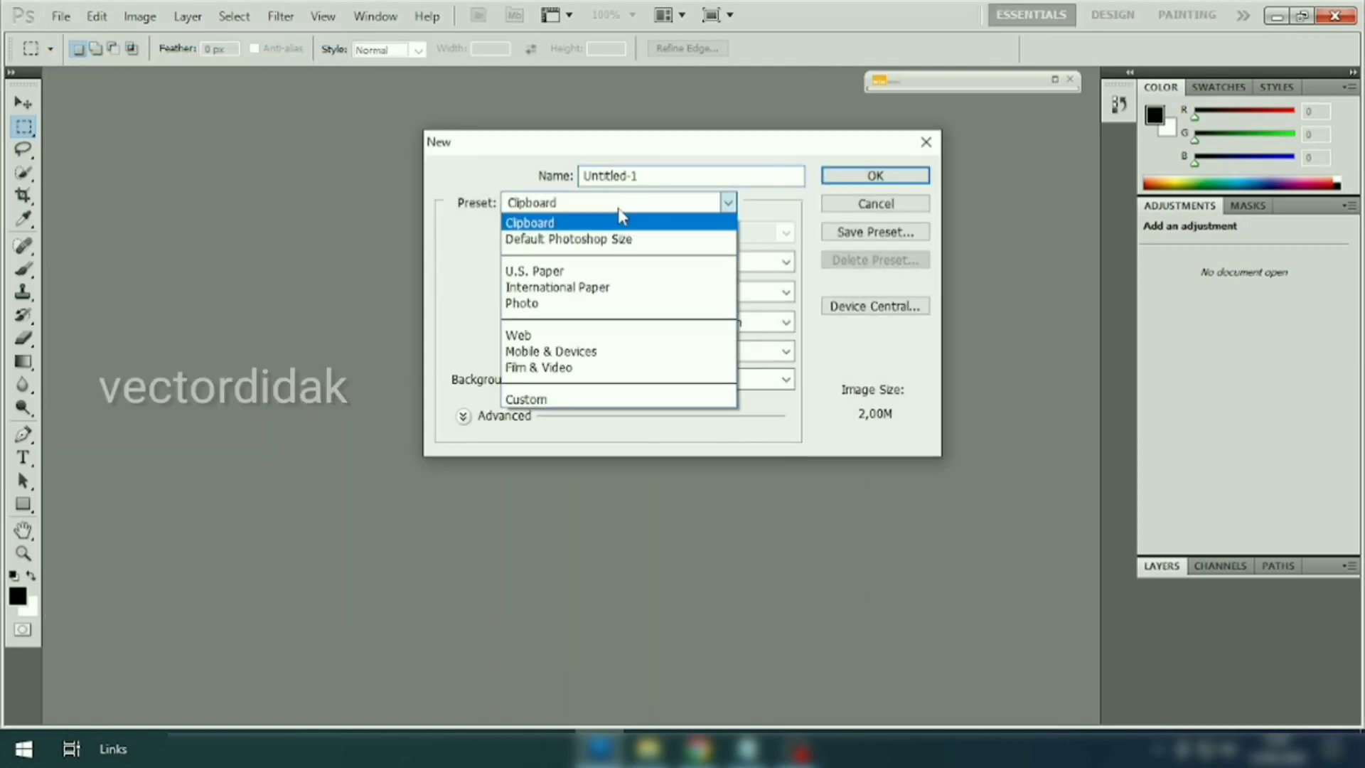
{"action": "left_click", "coordinate": [525, 398]}
{"action": "type", "text": "head"}
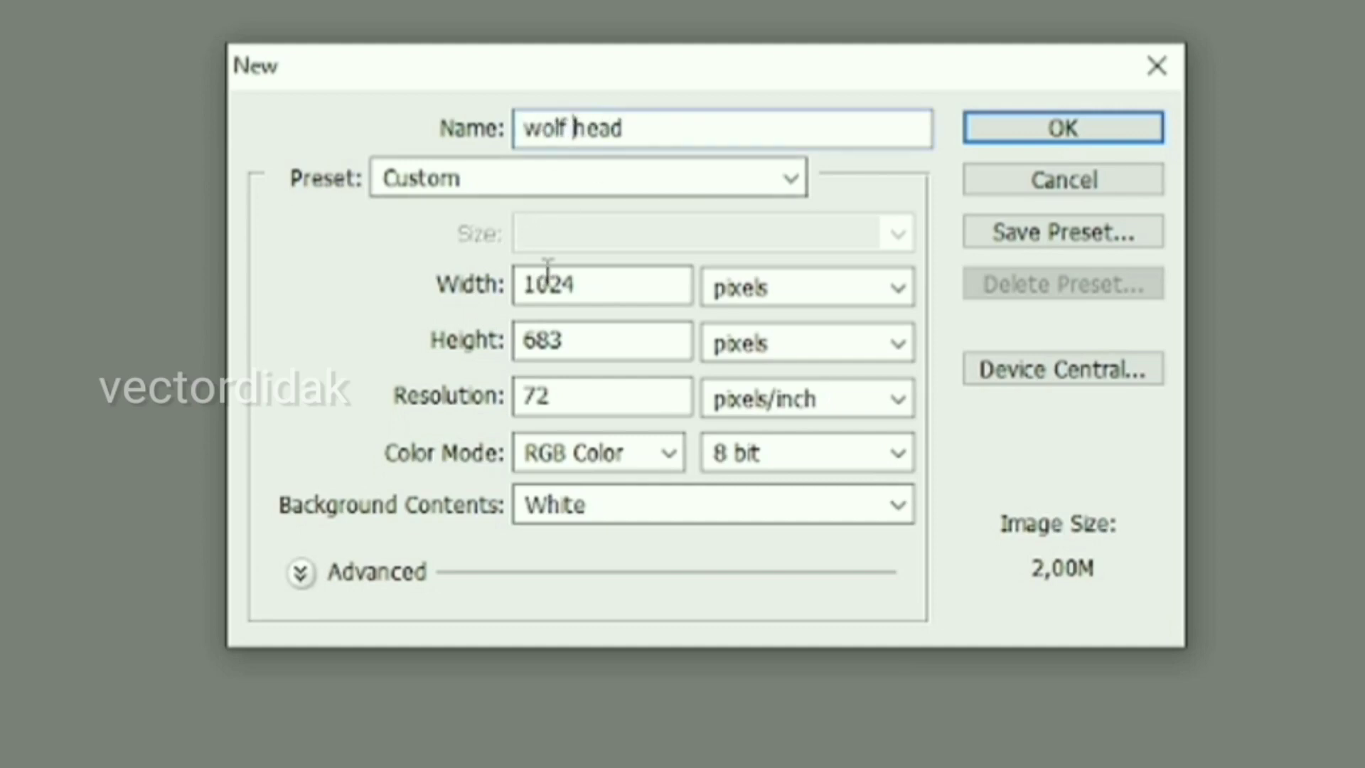
{"action": "type", "text": "5000"}
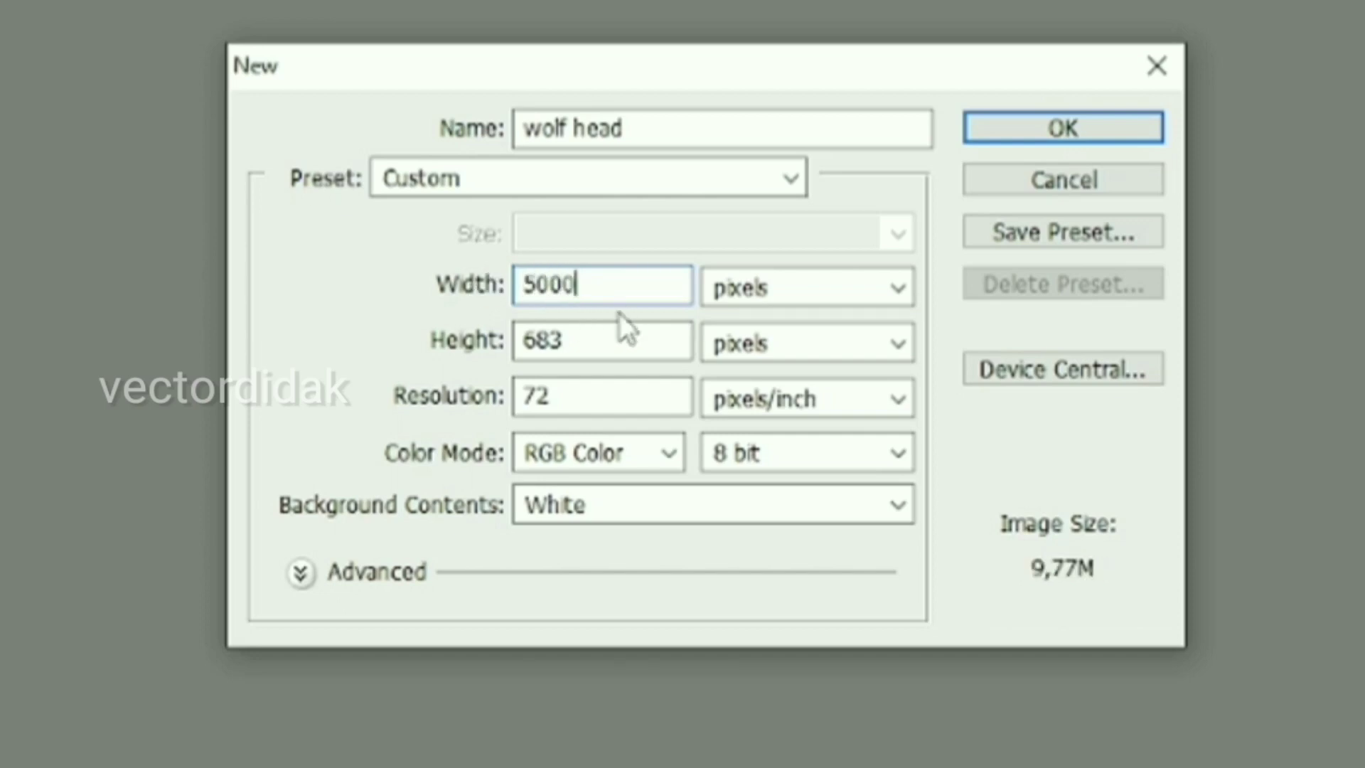
{"action": "key", "text": "Tab"}
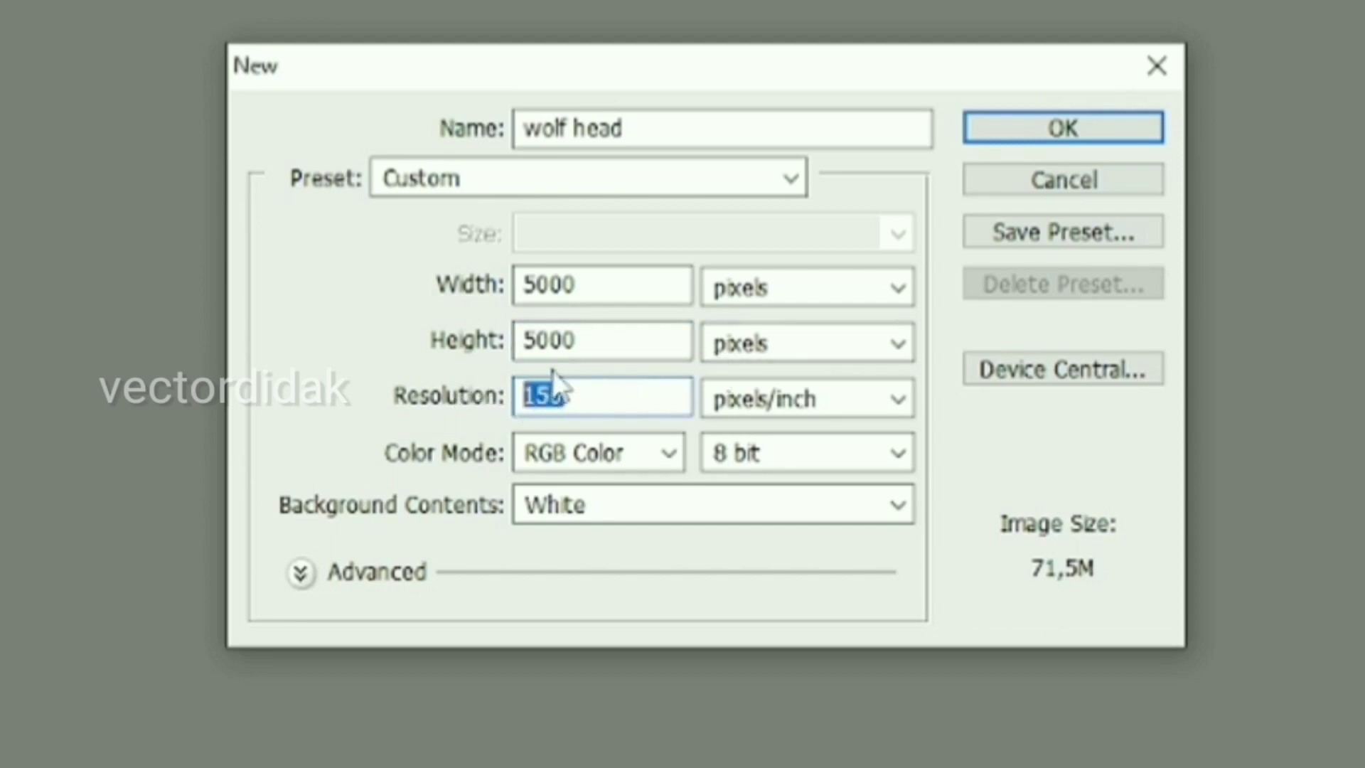
{"action": "left_click_drag", "start_coordinate": [572, 341], "coordinate": [491, 354]}
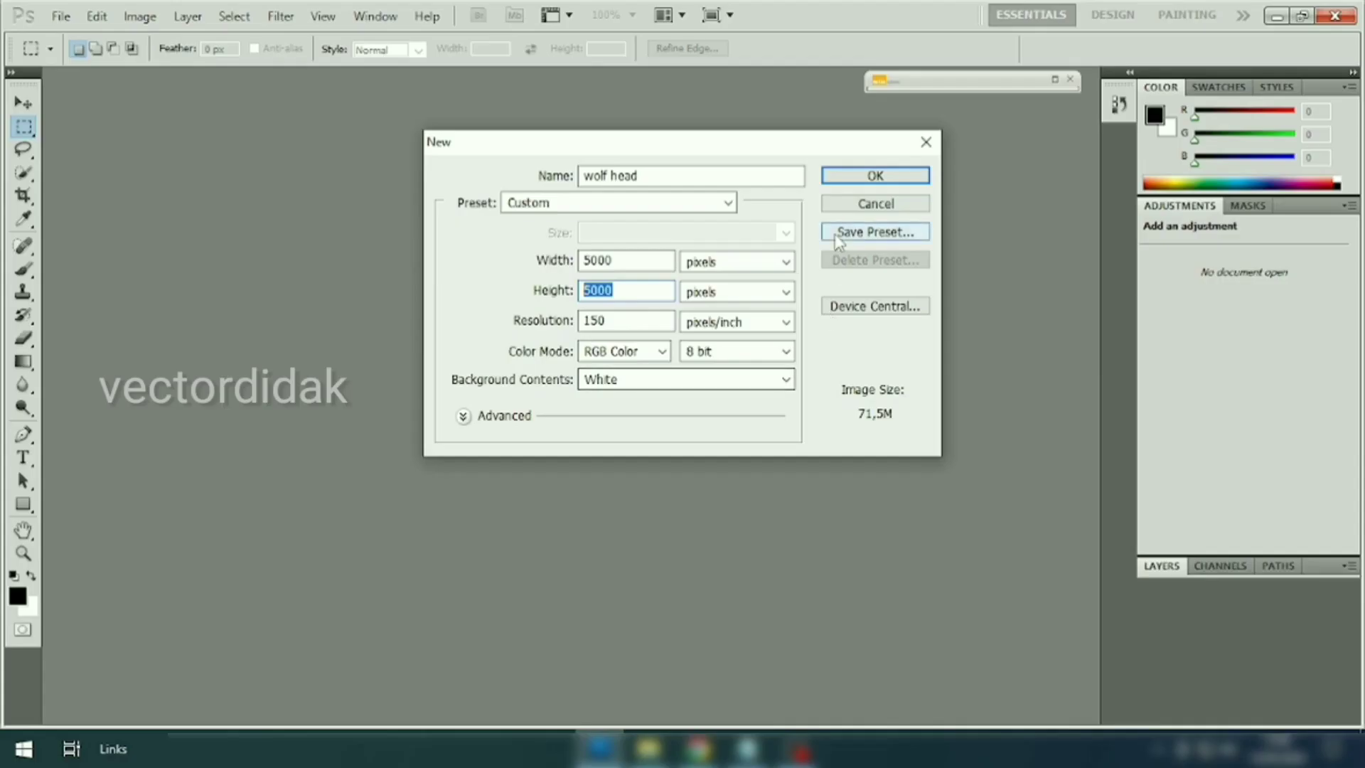
Step: Create the 5000 × 5000 'wolf head' document and start placing an image with File > Place
{"action": "left_click", "coordinate": [860, 178]}
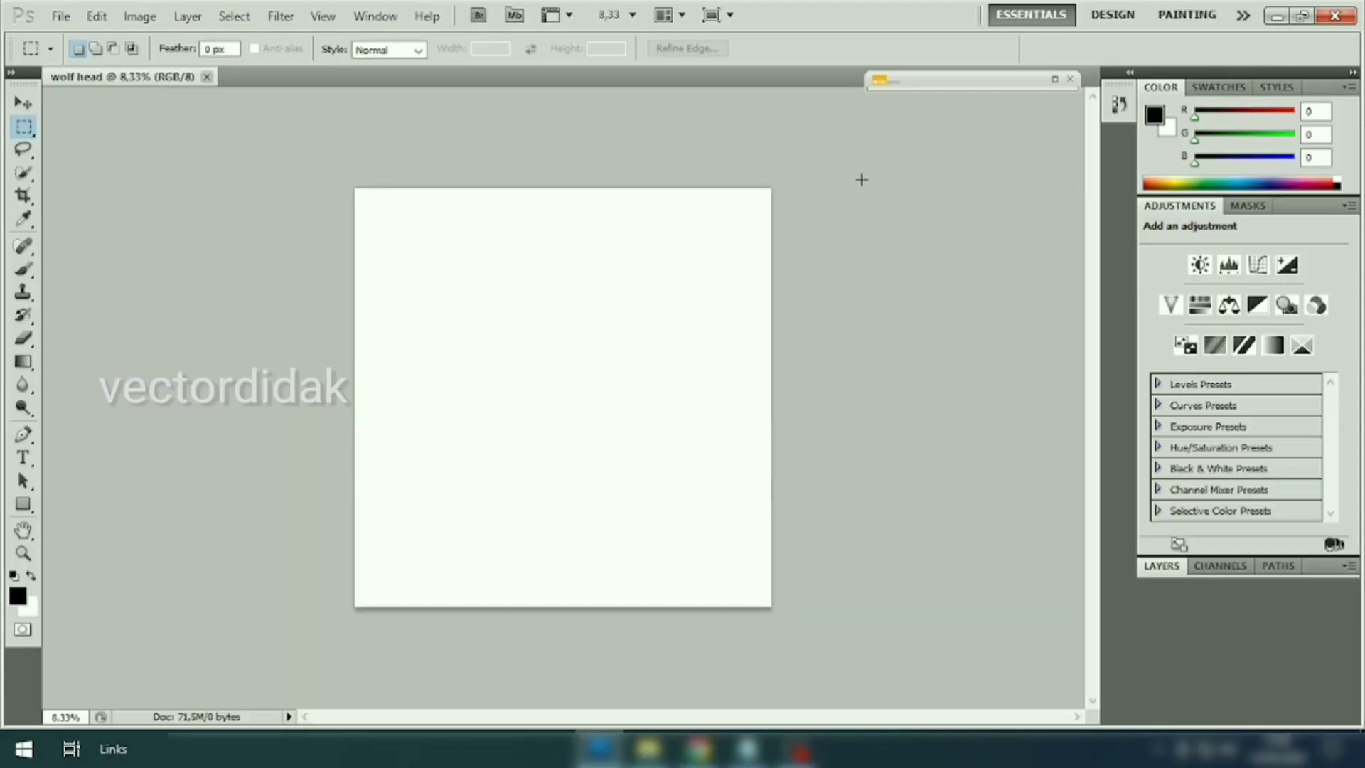
{"action": "left_click", "coordinate": [22, 105]}
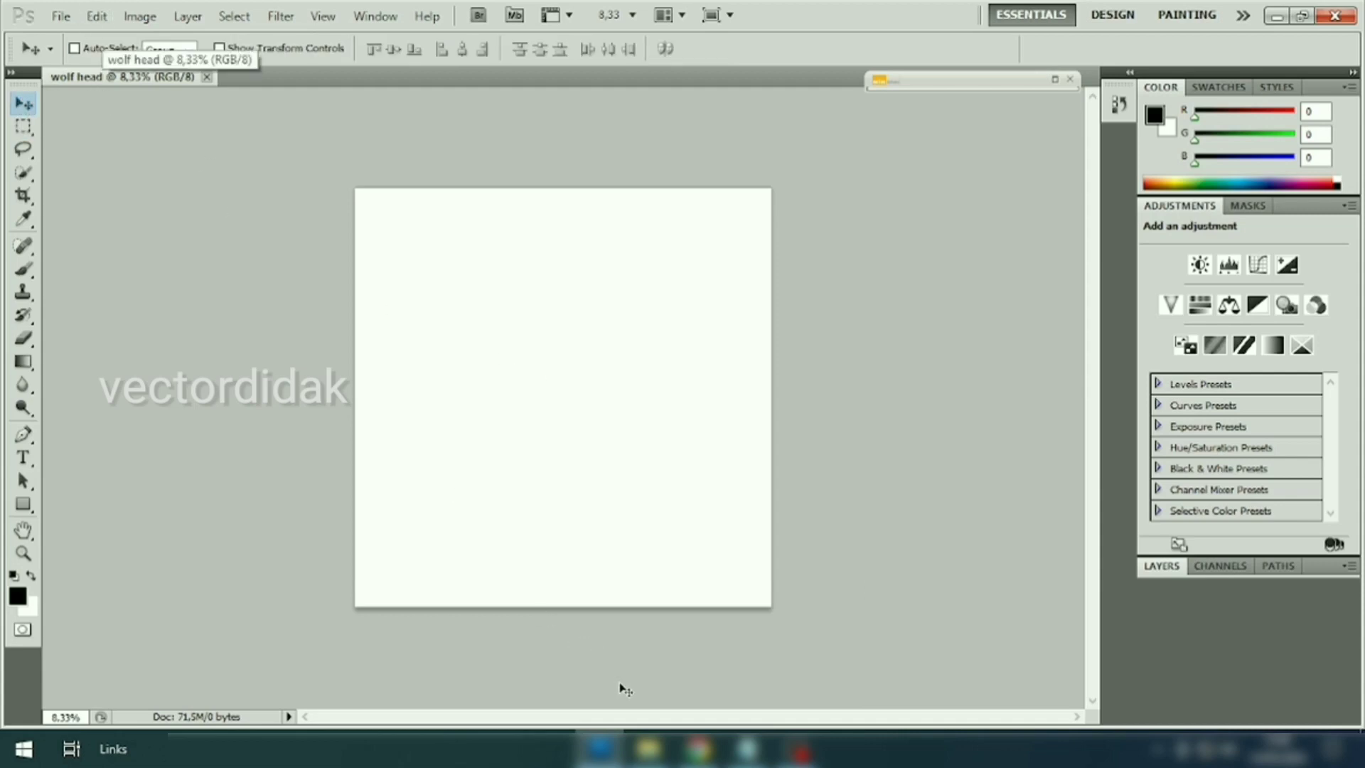
{"action": "left_click", "coordinate": [61, 16]}
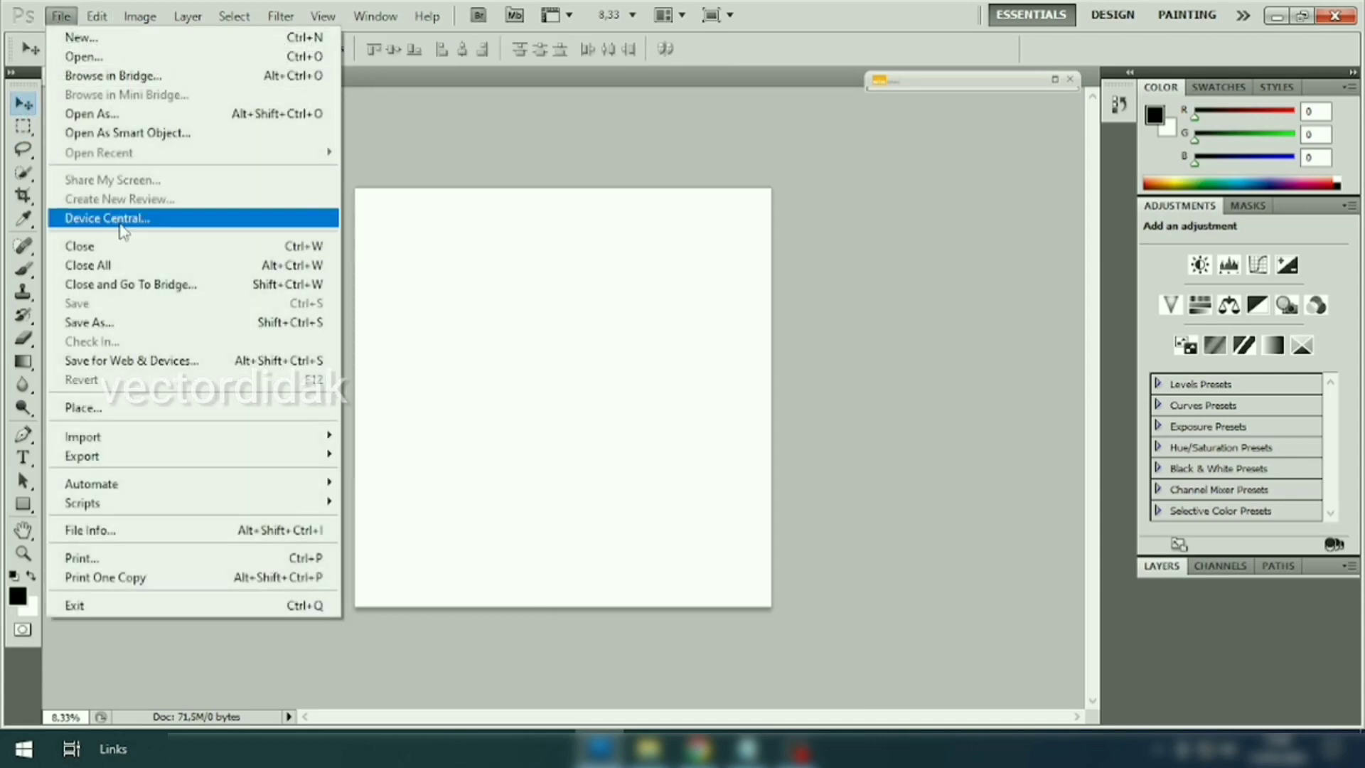
{"action": "left_click", "coordinate": [157, 410]}
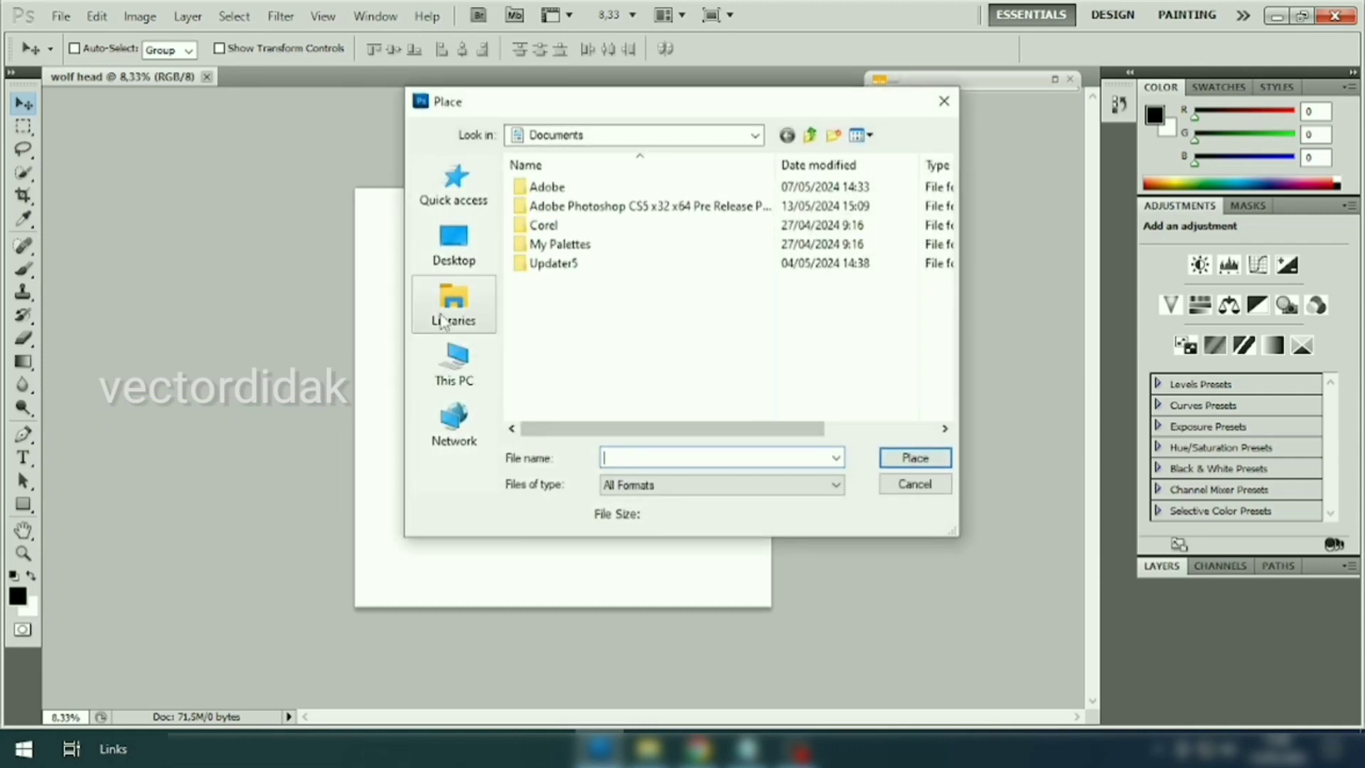
{"action": "left_click", "coordinate": [454, 305]}
{"action": "left_click", "coordinate": [455, 245]}
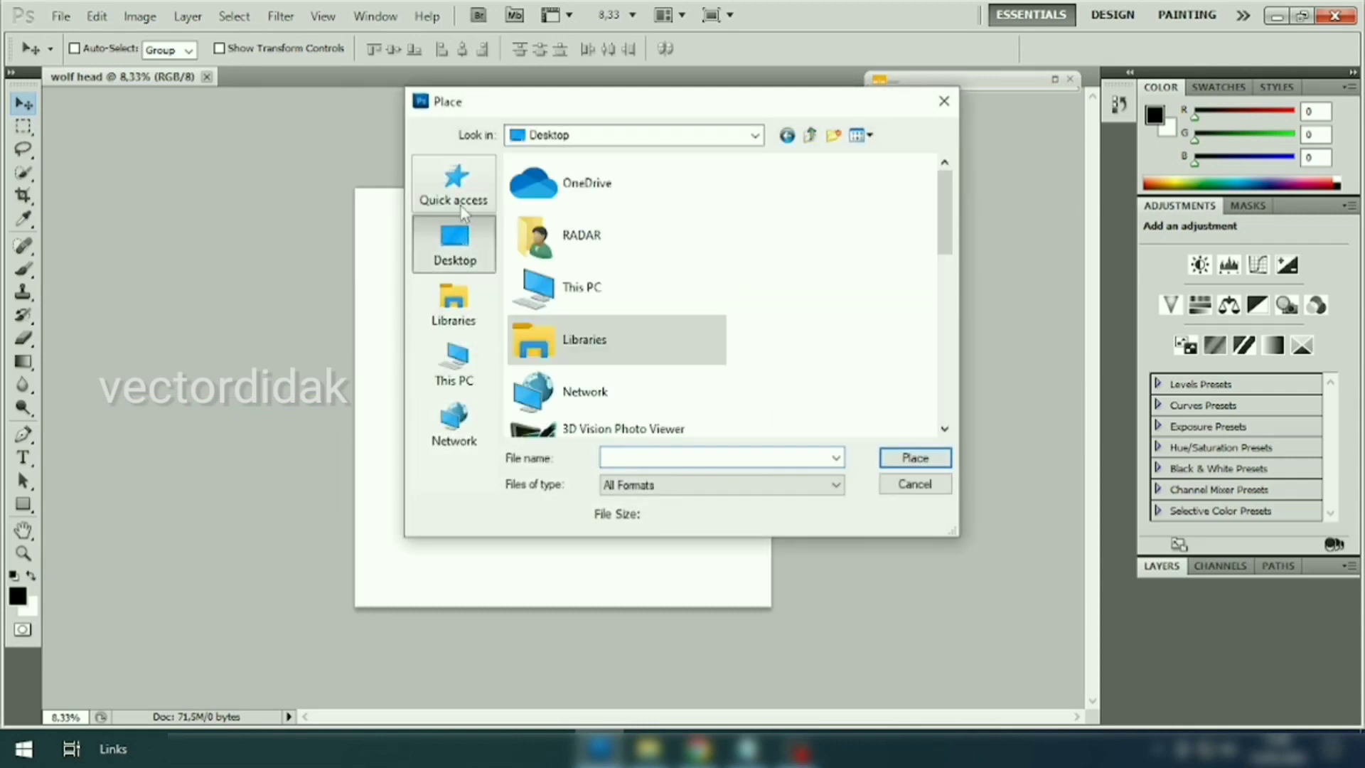
Step: Browse the Place dialog through Documents and This PC to the Downloads folder
{"action": "left_click", "coordinate": [455, 183]}
{"action": "left_click", "coordinate": [462, 302]}
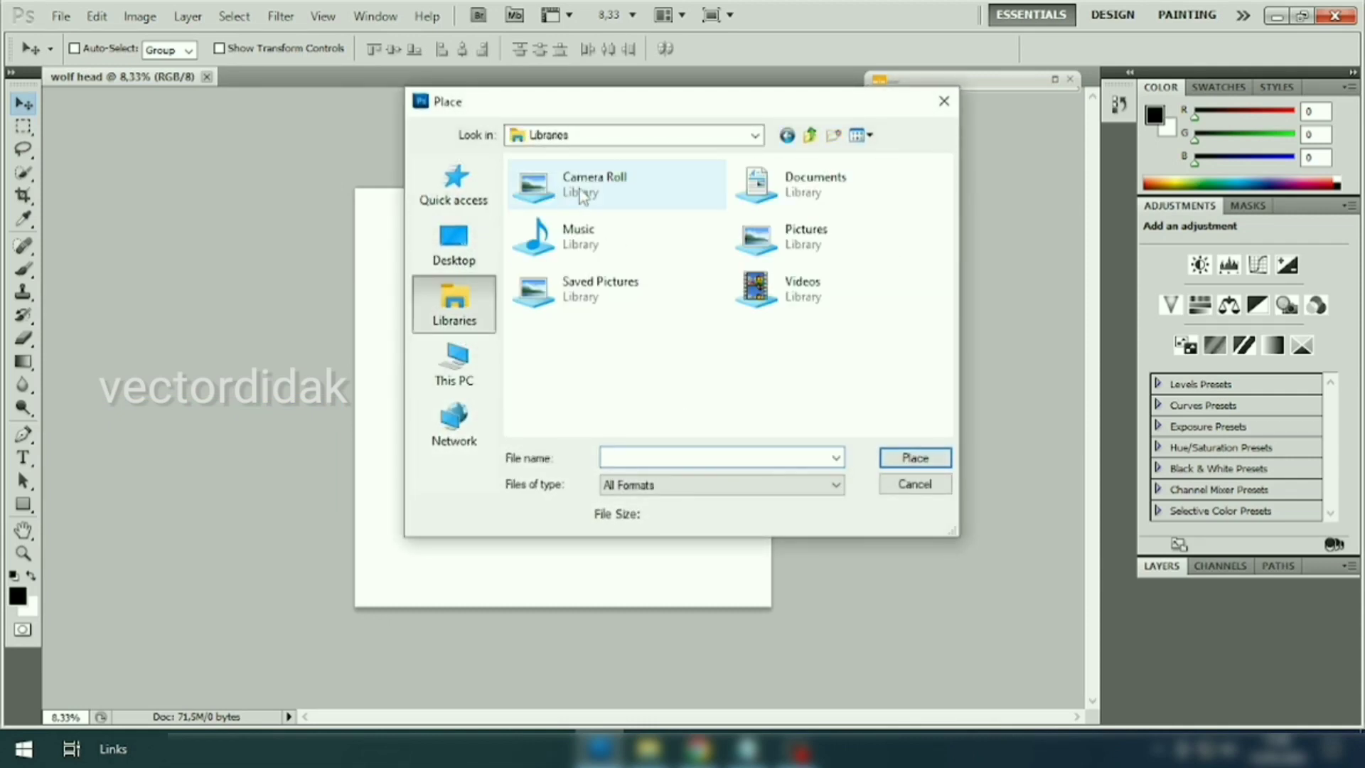
{"action": "double_click", "coordinate": [768, 188]}
{"action": "left_click", "coordinate": [455, 352]}
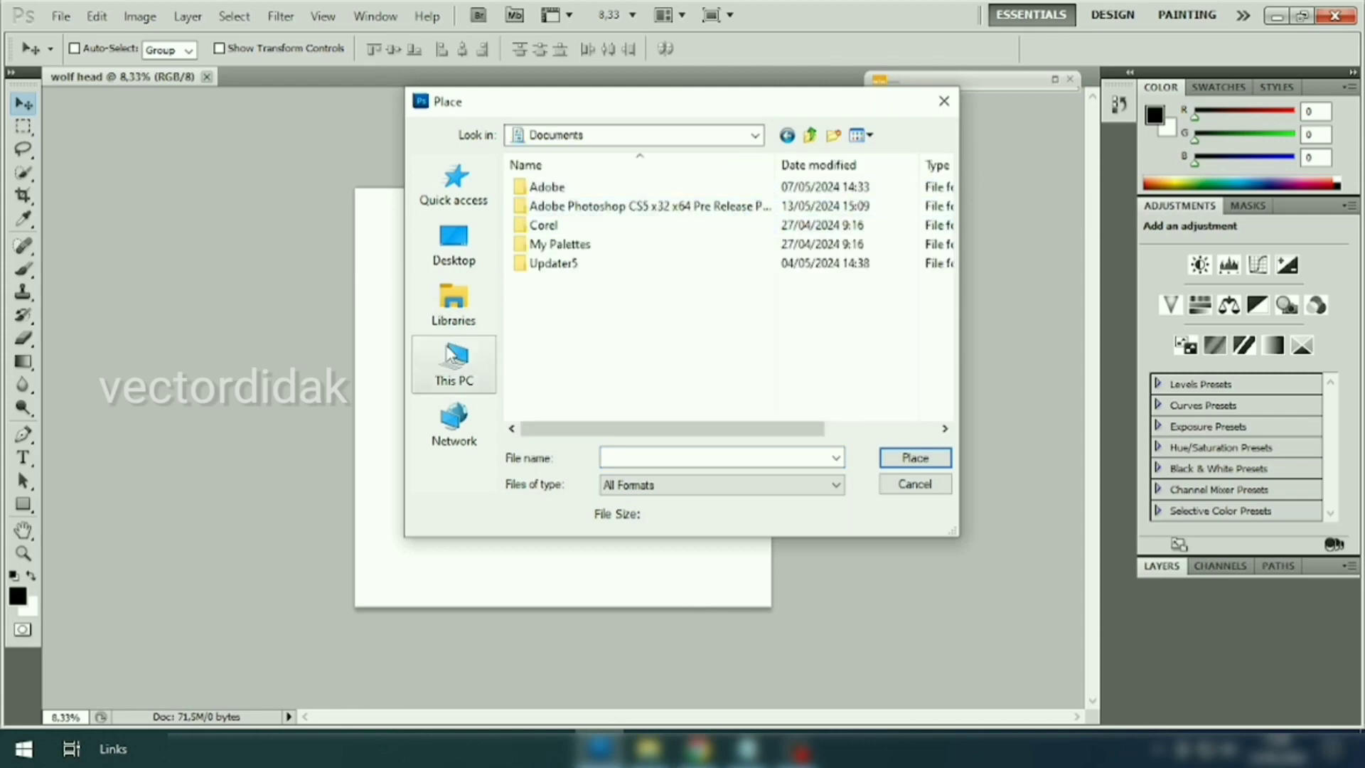
{"action": "left_click", "coordinate": [455, 313]}
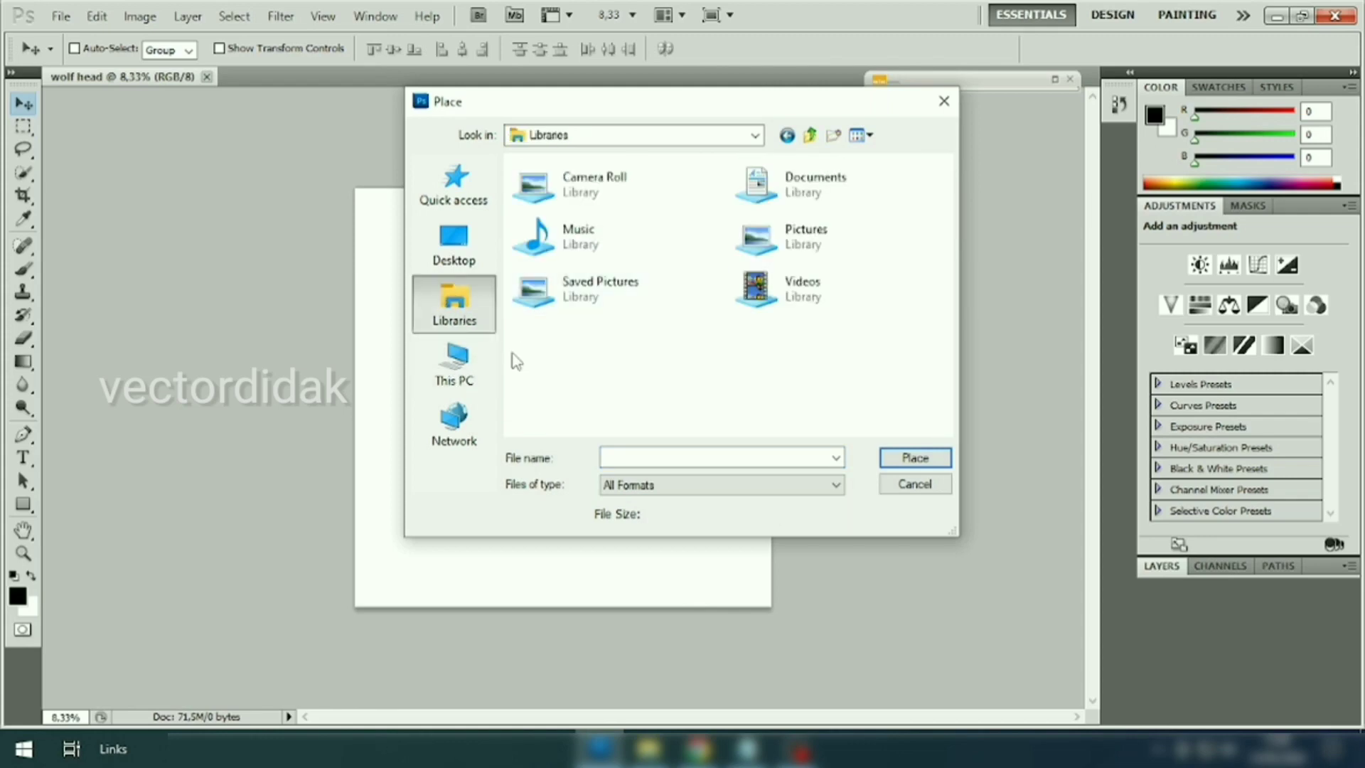
{"action": "double_click", "coordinate": [816, 196]}
{"action": "left_click", "coordinate": [458, 376]}
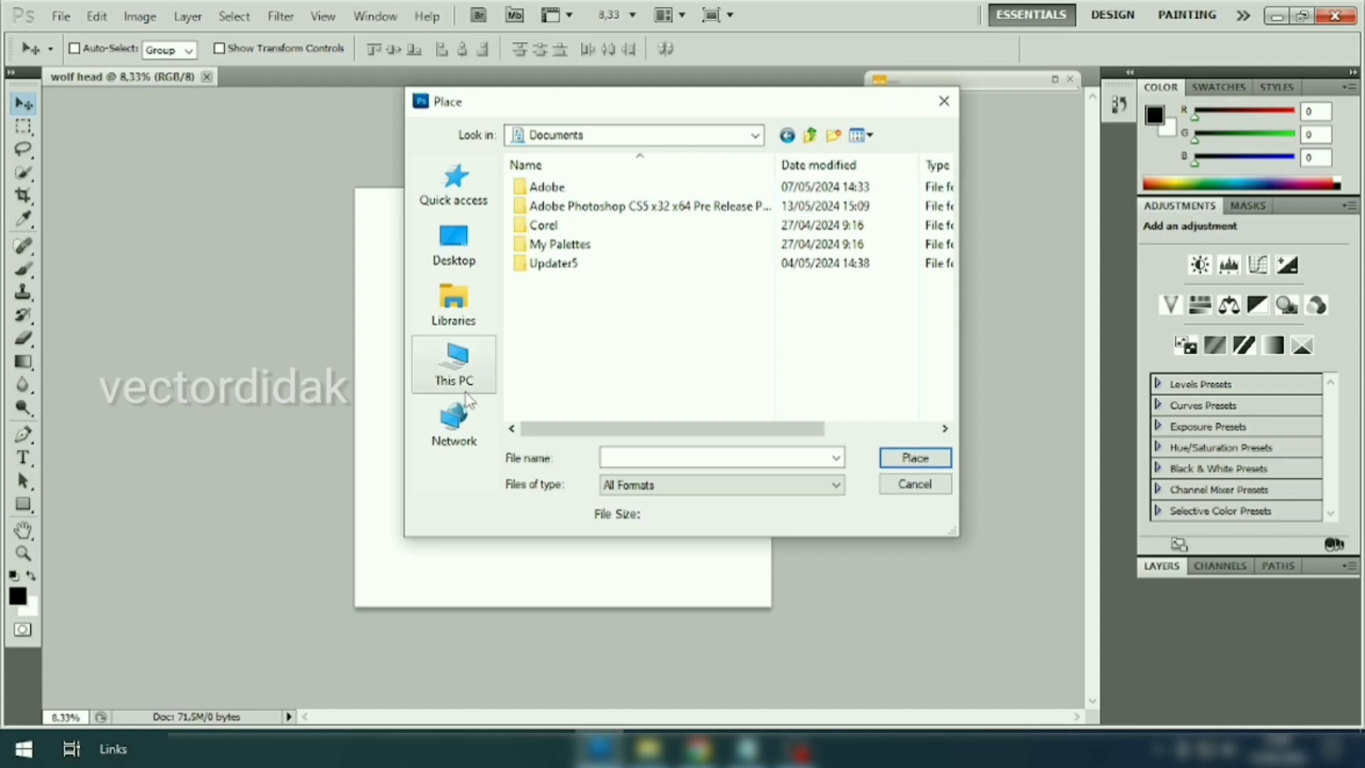
{"action": "double_click", "coordinate": [569, 359]}
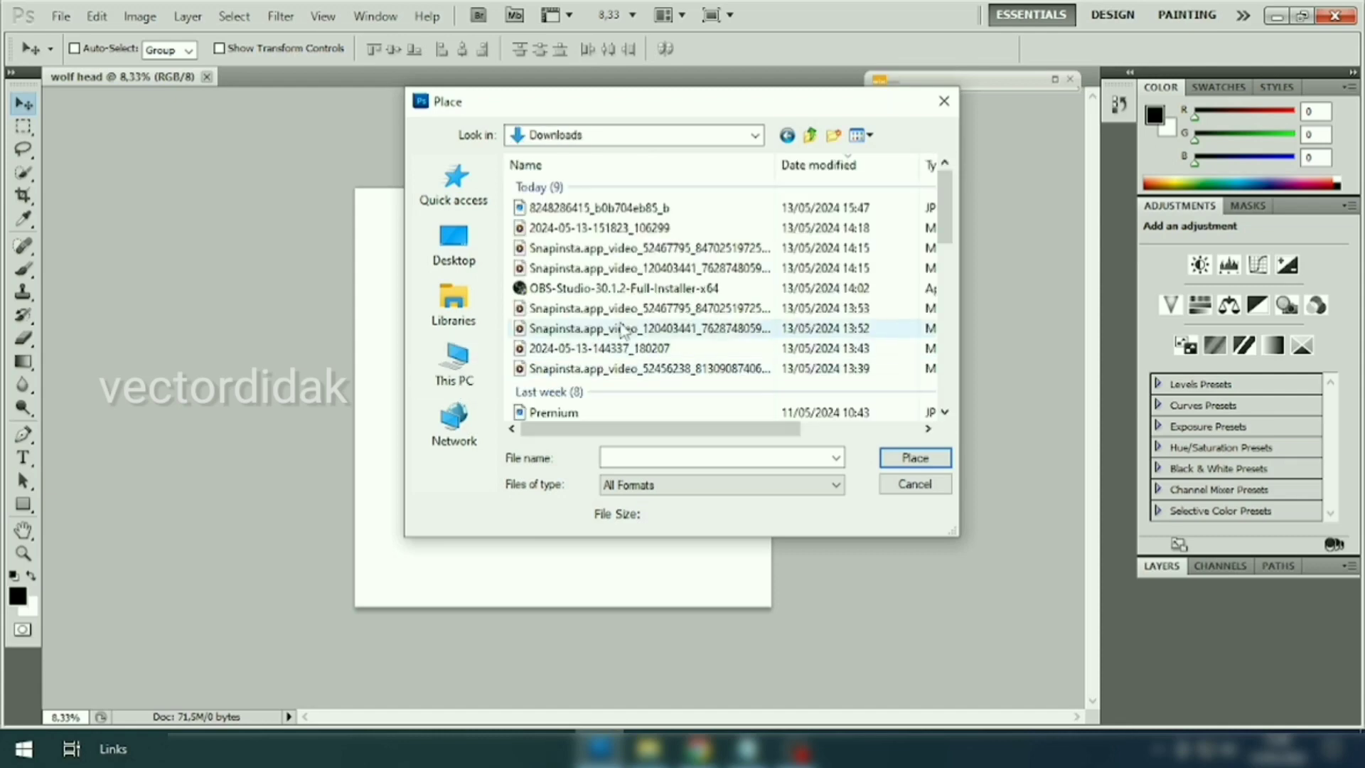
{"action": "left_click", "coordinate": [861, 135]}
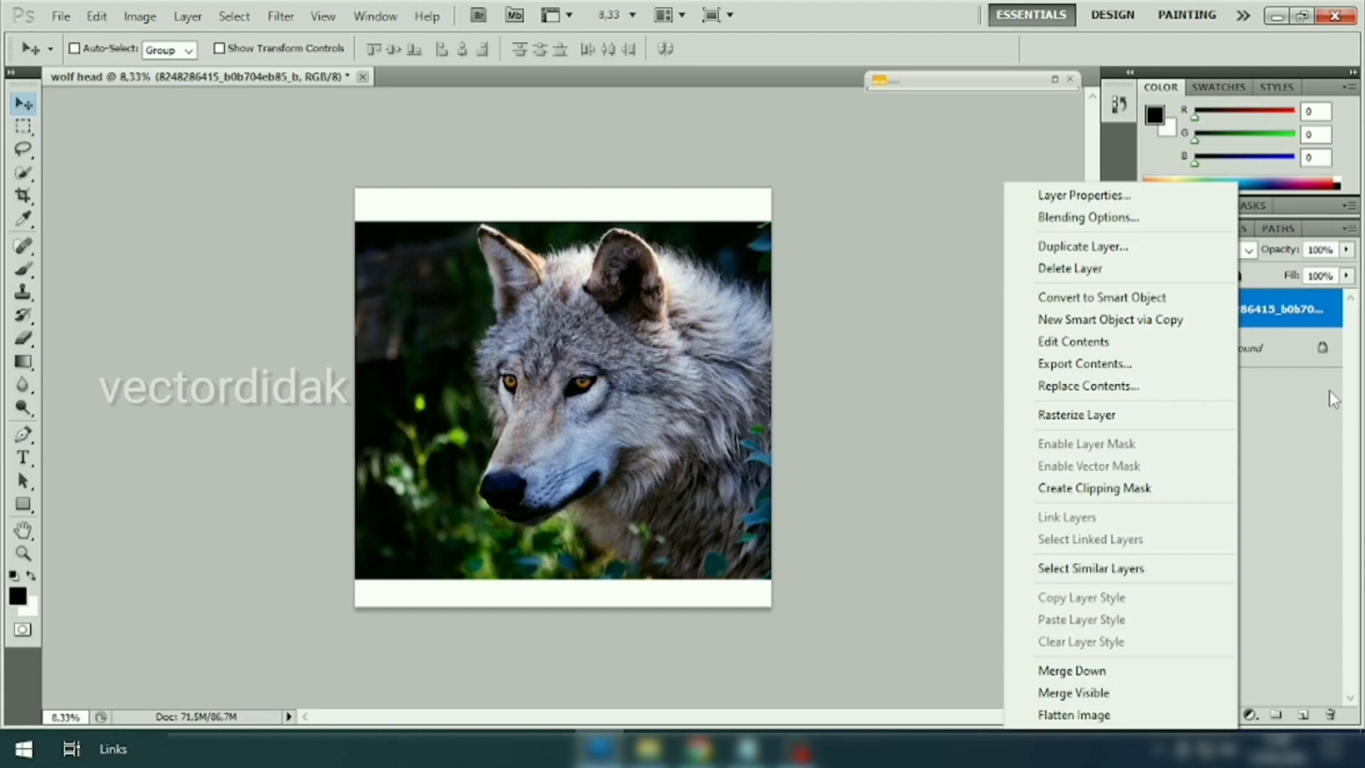
Step: Lower the wolf photo layer's opacity to 76%, then make the Background layer active
{"action": "left_click", "coordinate": [1313, 426]}
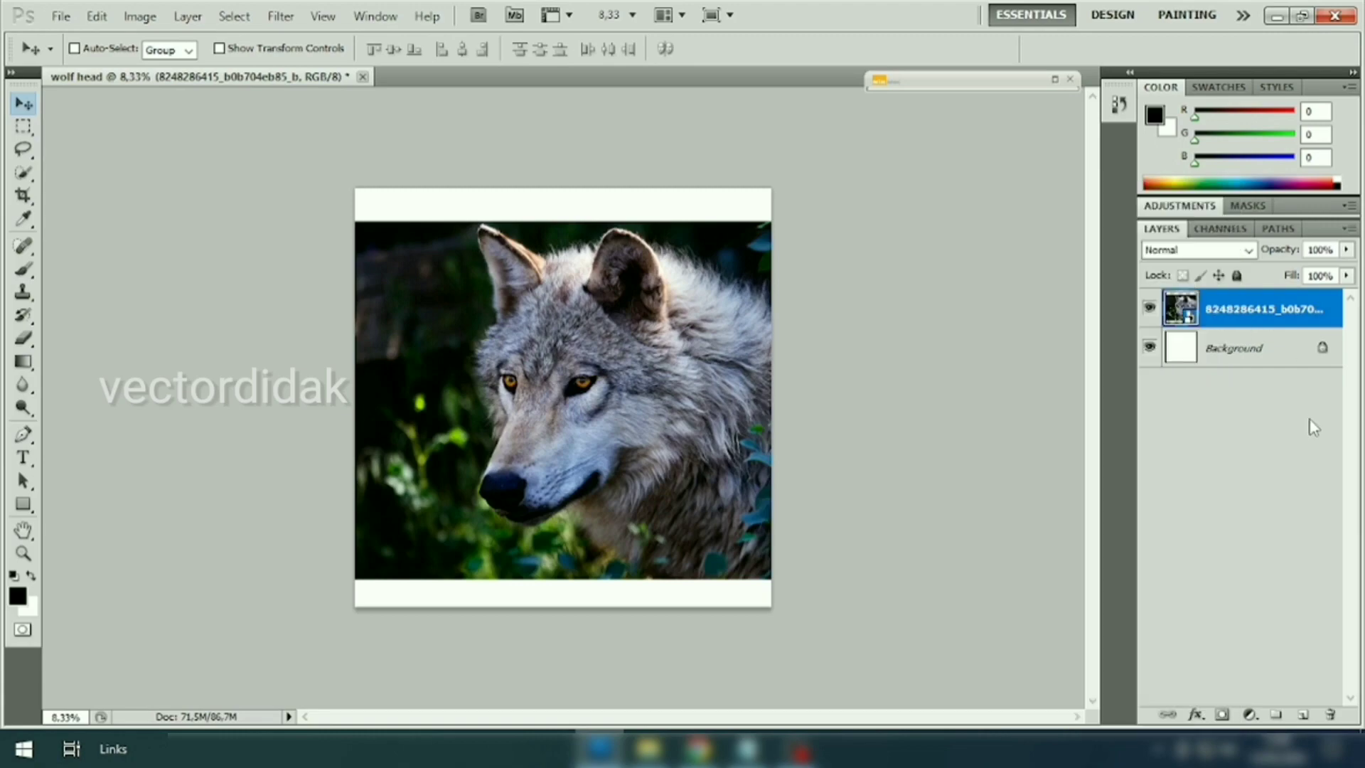
{"action": "left_click", "coordinate": [1346, 249]}
{"action": "left_click_drag", "start_coordinate": [1342, 269], "coordinate": [1255, 294]}
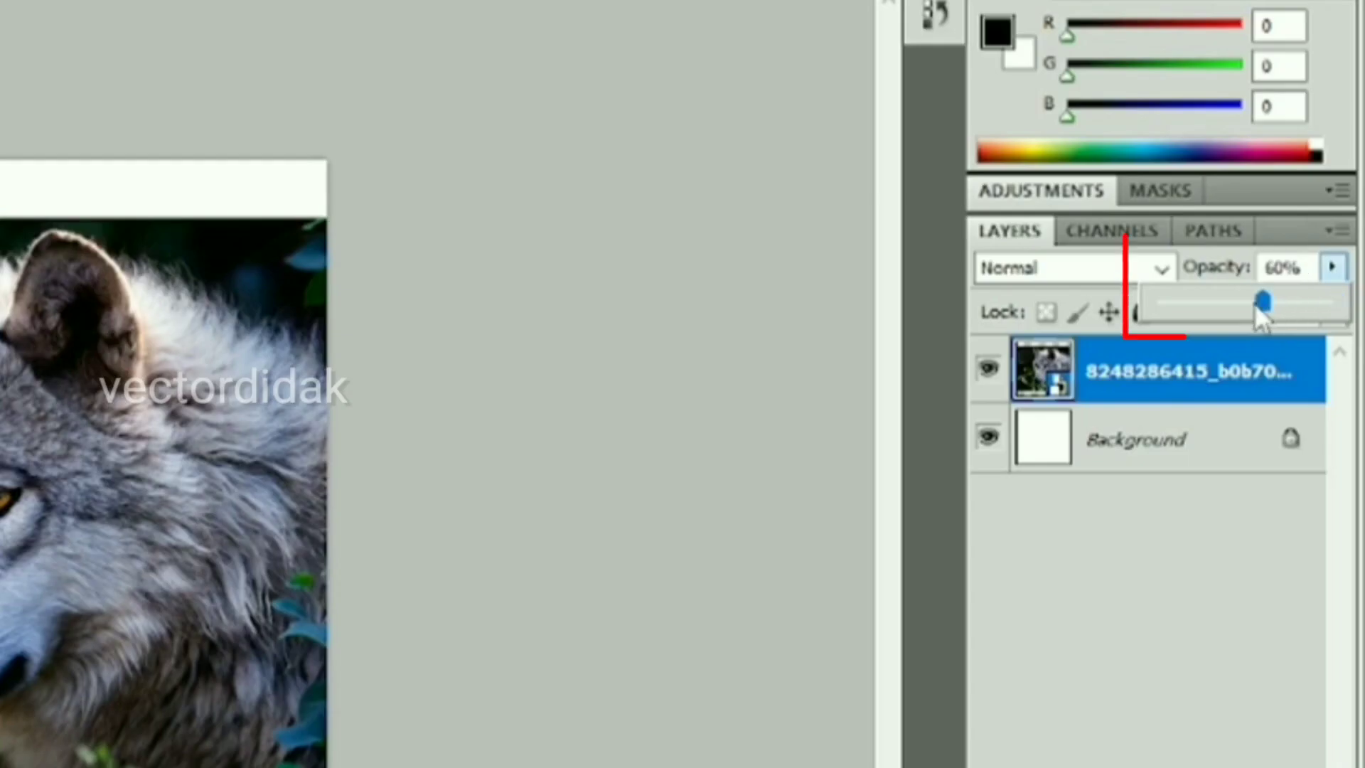
{"action": "mouse_move", "coordinate": [1206, 345]}
{"action": "left_mouse_down"}
{"action": "mouse_move", "coordinate": [1235, 347]}
{"action": "mouse_move", "coordinate": [1323, 292]}
{"action": "left_mouse_up"}
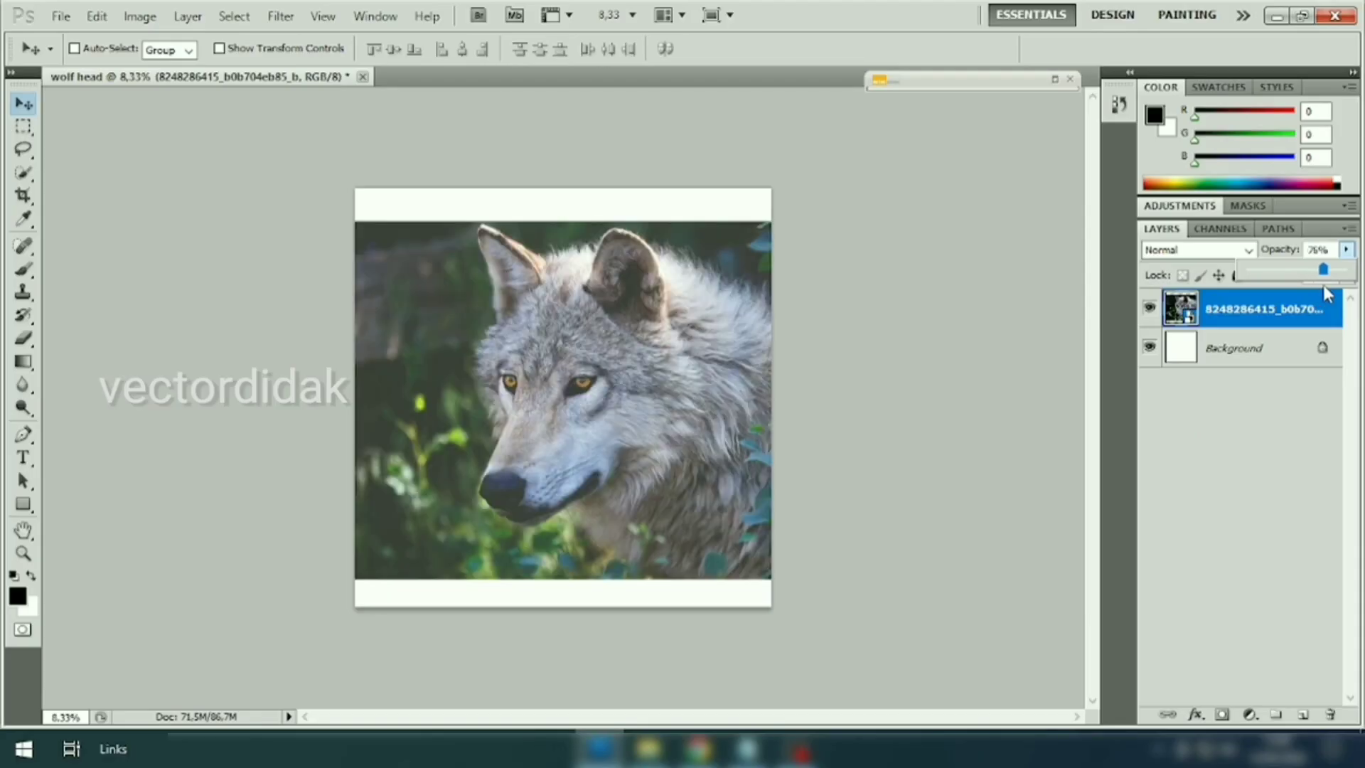
{"action": "left_click", "coordinate": [1260, 348]}
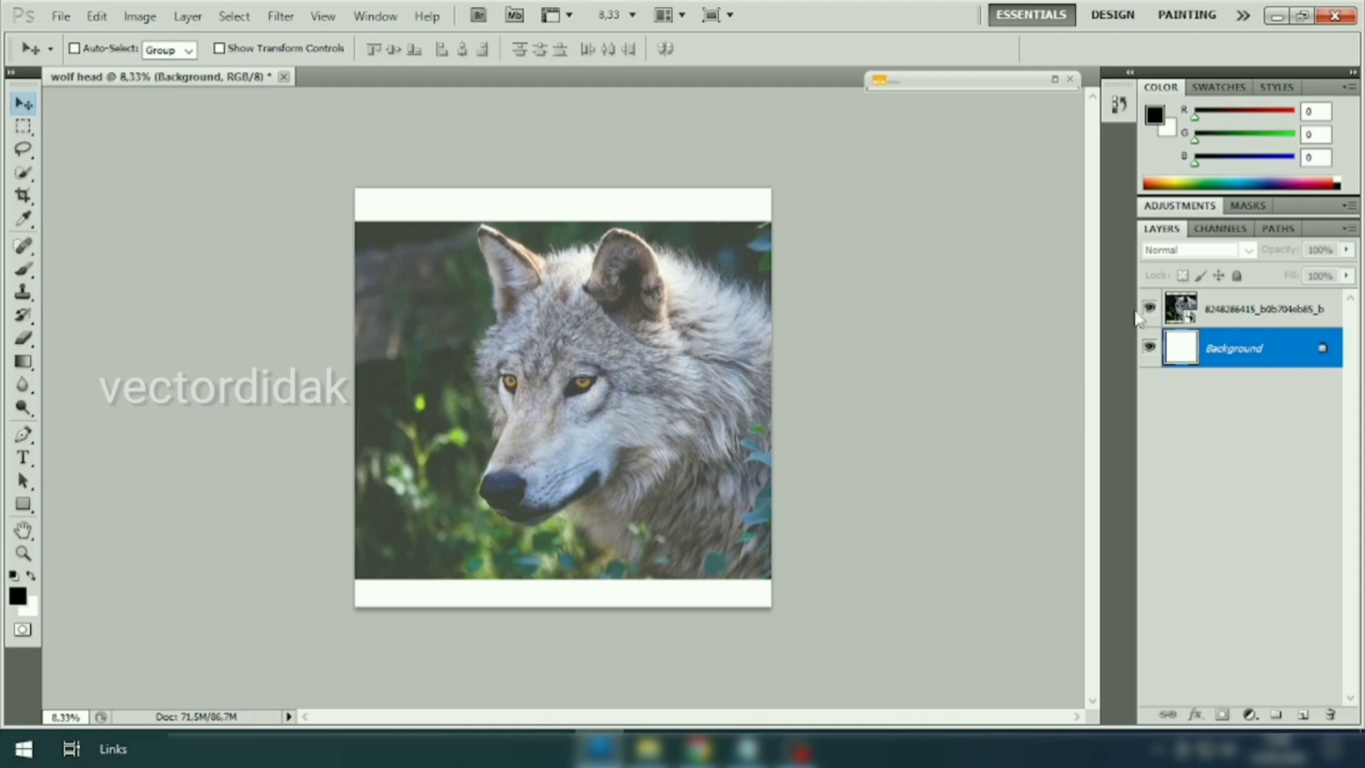
Step: Choose the Pen Tool in Shape Layers mode and zoom in on the wolf's eyes
{"action": "left_click", "coordinate": [31, 441]}
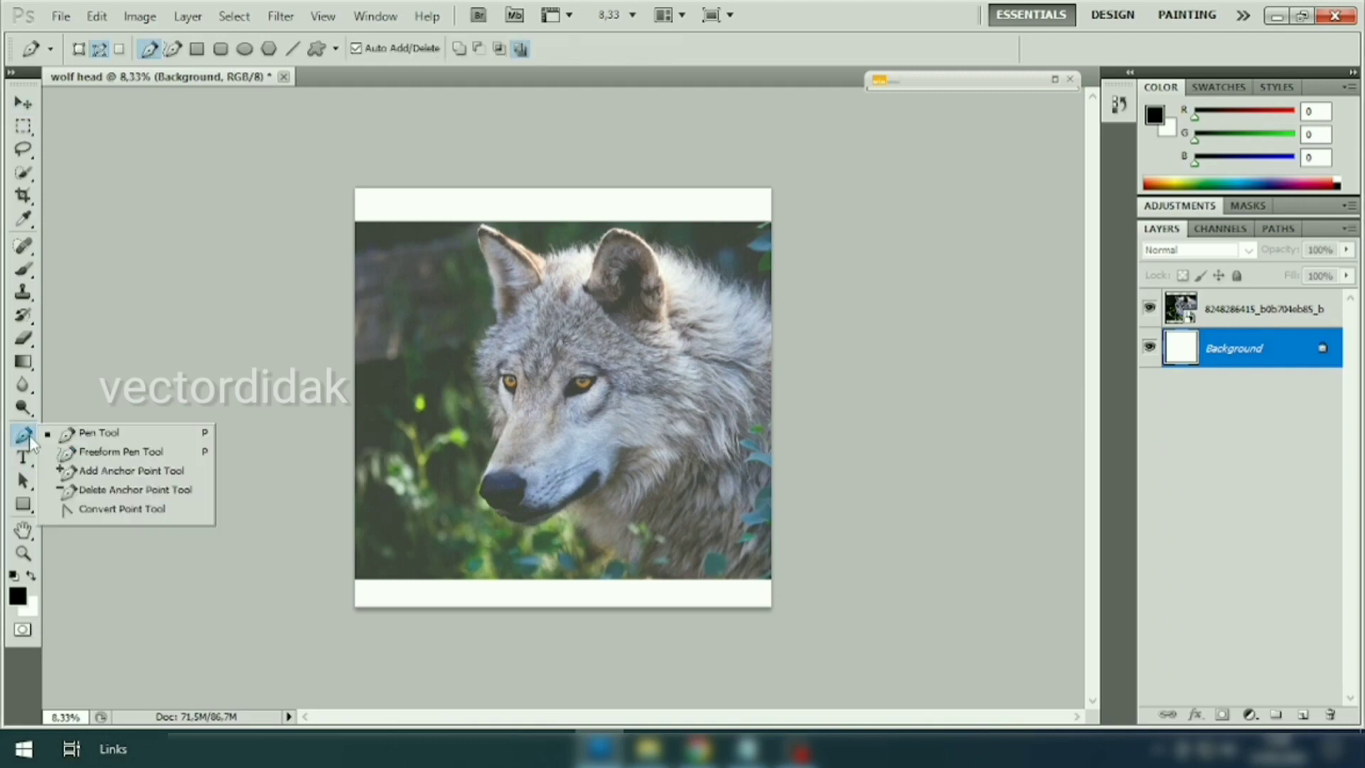
{"action": "left_click", "coordinate": [110, 434]}
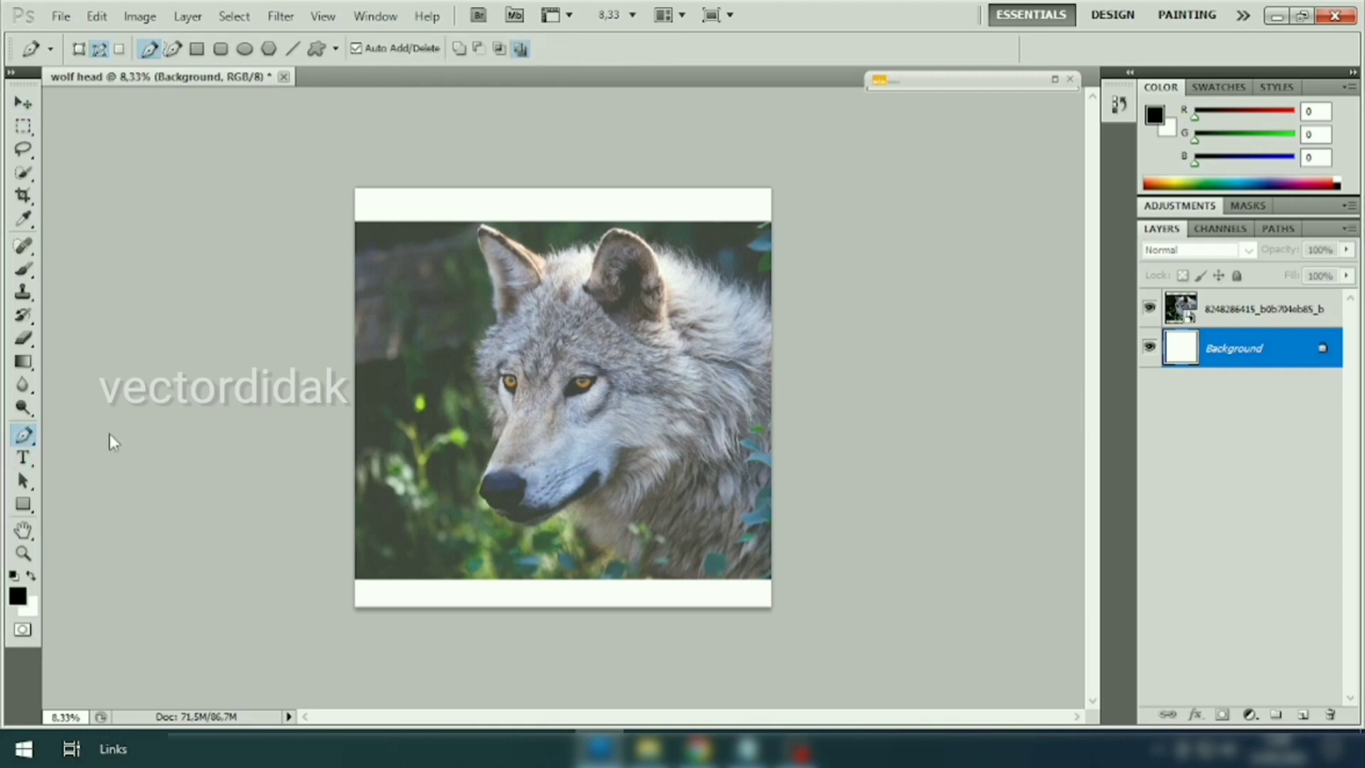
{"action": "left_click", "coordinate": [80, 49]}
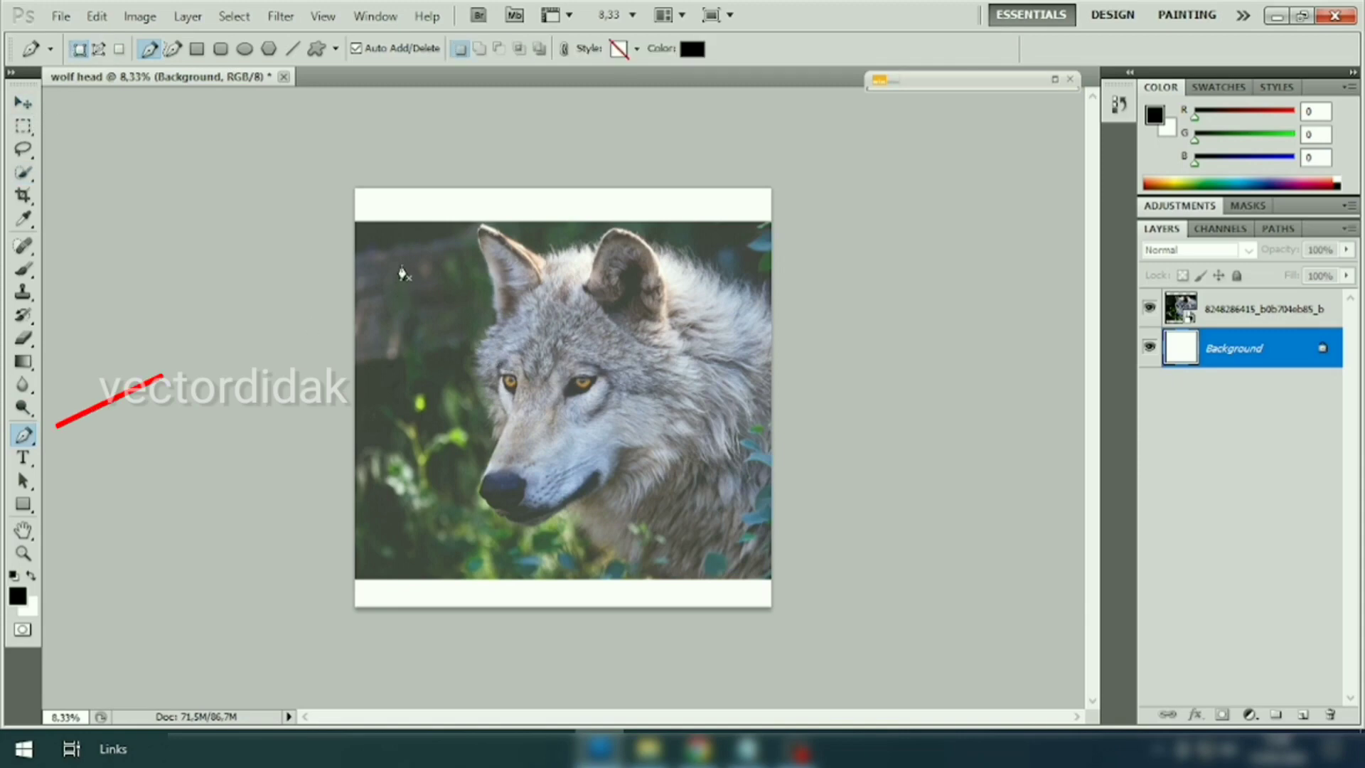
{"action": "key", "text": "ctrl+plus"}
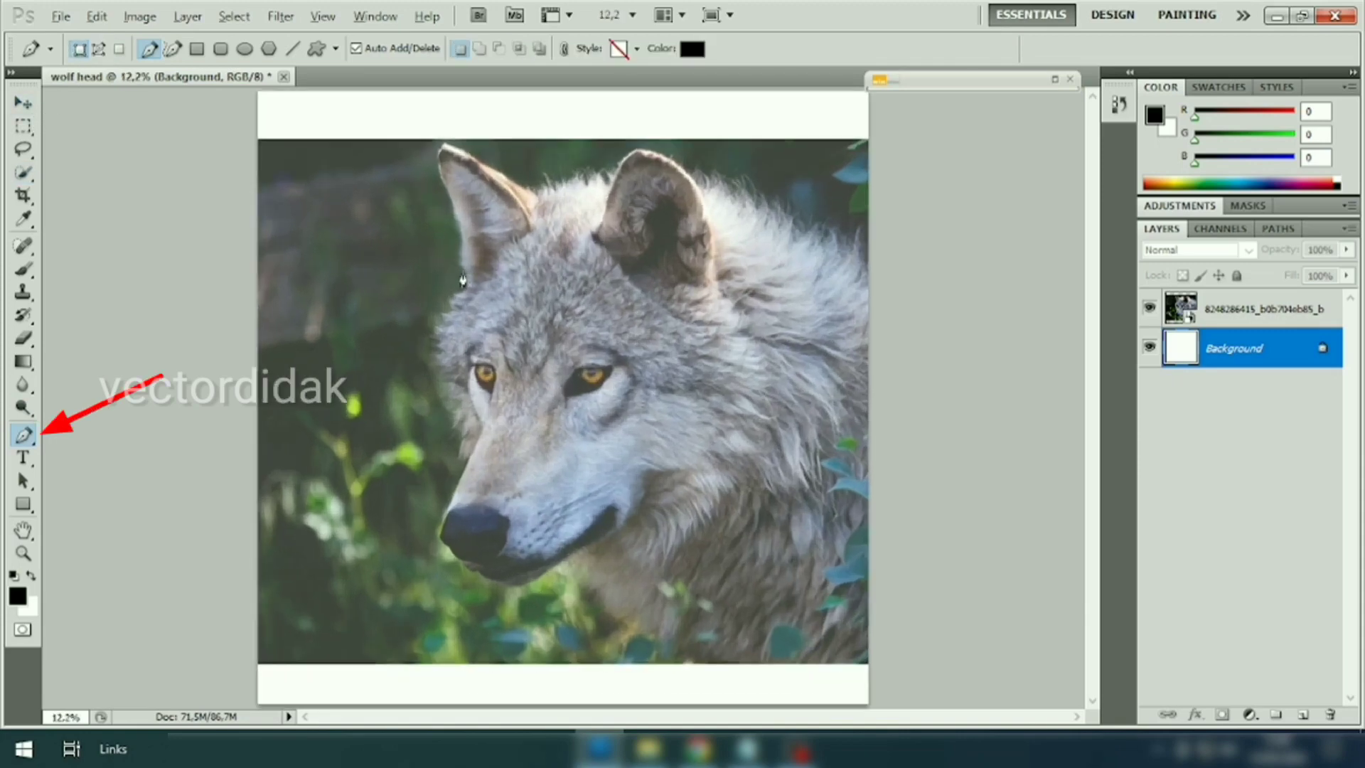
{"action": "scroll", "coordinate": [498, 369], "scroll_direction": "up", "scroll_amount": 5}
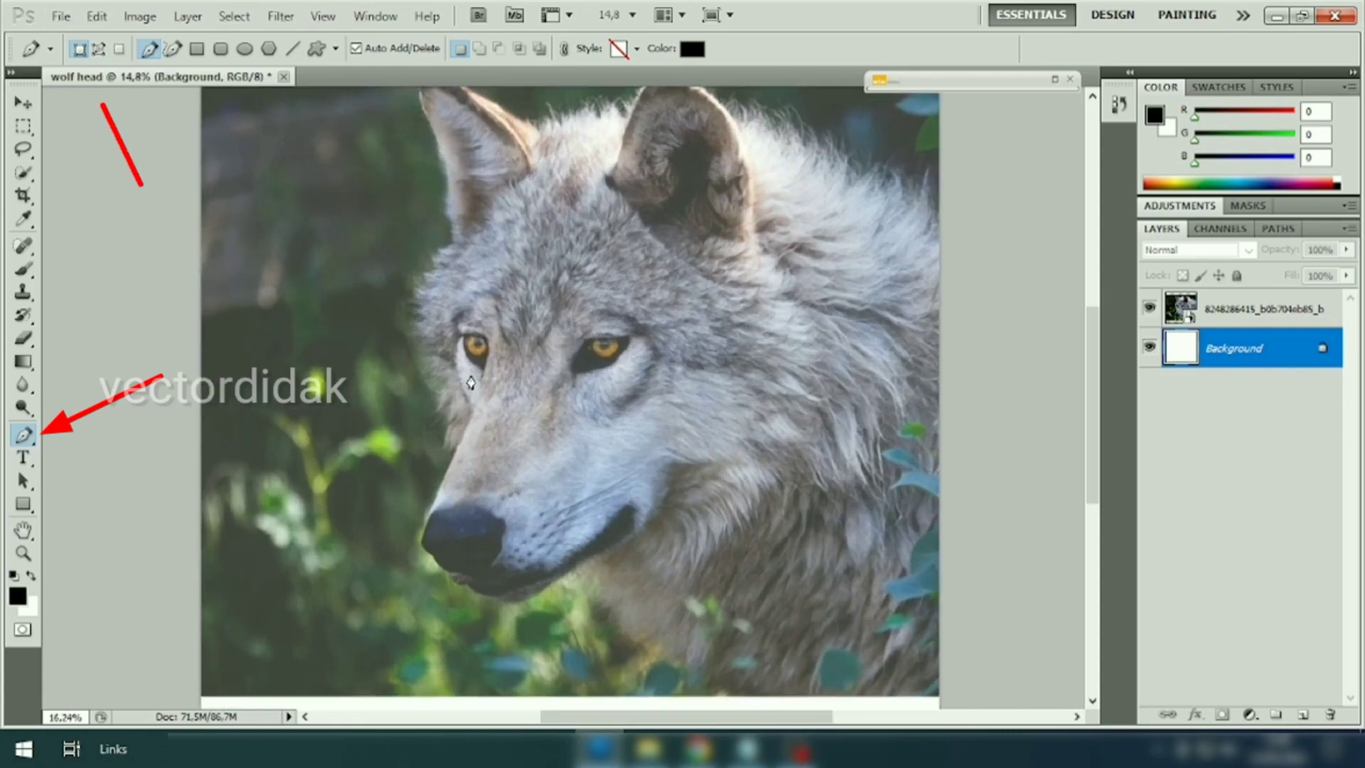
{"action": "scroll", "coordinate": [490, 387], "scroll_direction": "up", "scroll_amount": 2}
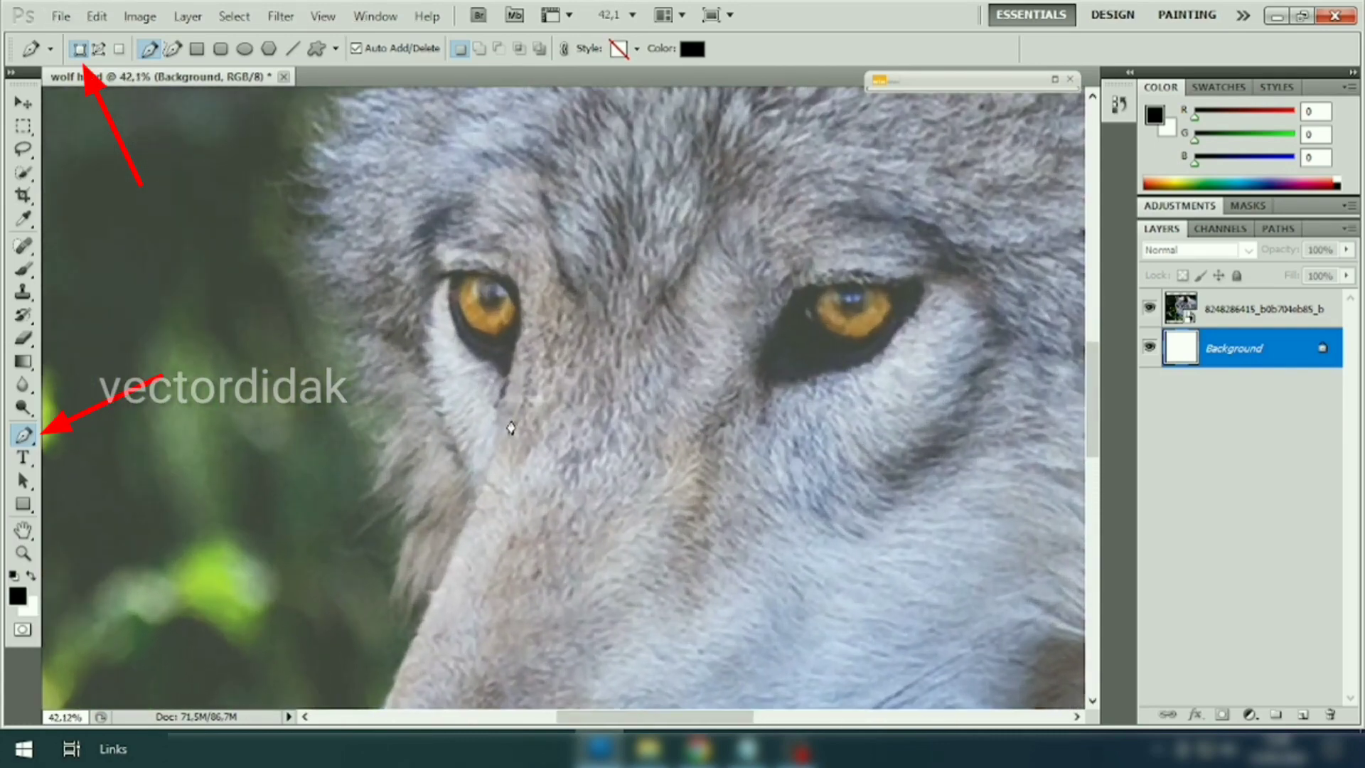
Step: Fill the left eye with a black shape and trace the first curved forehead mark
{"action": "left_click", "coordinate": [511, 419]}
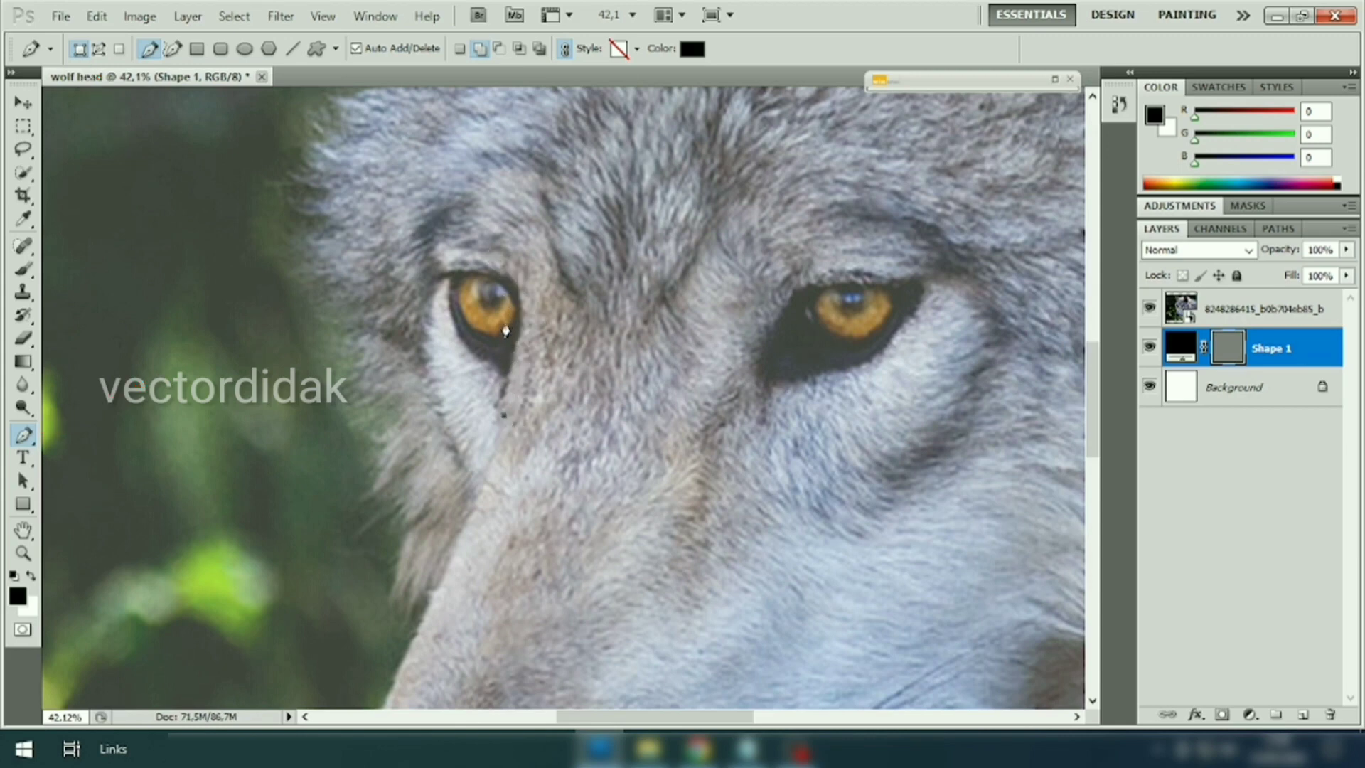
{"action": "left_click_drag", "start_coordinate": [439, 275], "coordinate": [444, 286]}
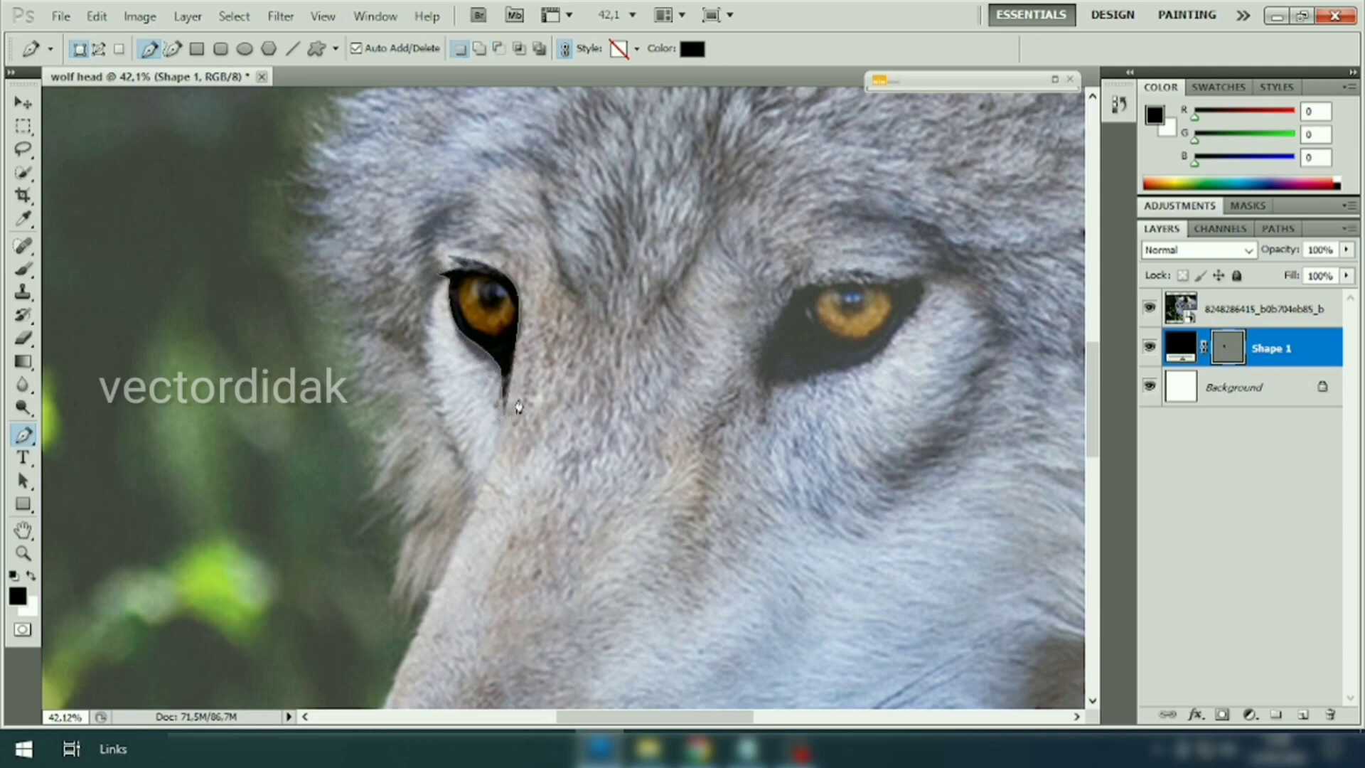
{"action": "scroll", "coordinate": [998, 367], "scroll_direction": "up", "scroll_amount": 1}
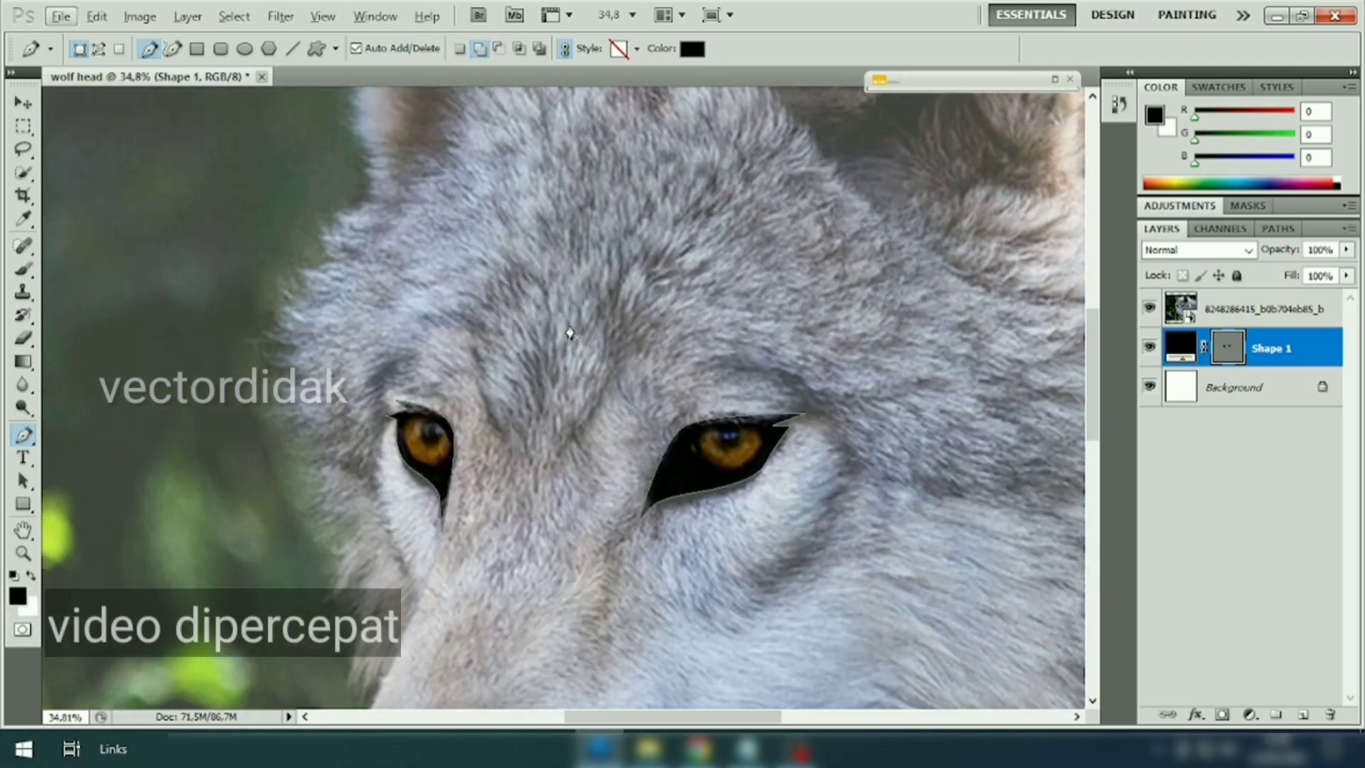
{"action": "left_click_drag", "start_coordinate": [554, 498], "coordinate": [561, 490]}
{"action": "left_click_drag", "start_coordinate": [635, 373], "coordinate": [639, 355]}
{"action": "left_click_drag", "start_coordinate": [644, 226], "coordinate": [650, 213]}
{"action": "left_click_drag", "start_coordinate": [719, 155], "coordinate": [725, 149]}
{"action": "left_click", "coordinate": [655, 372]}
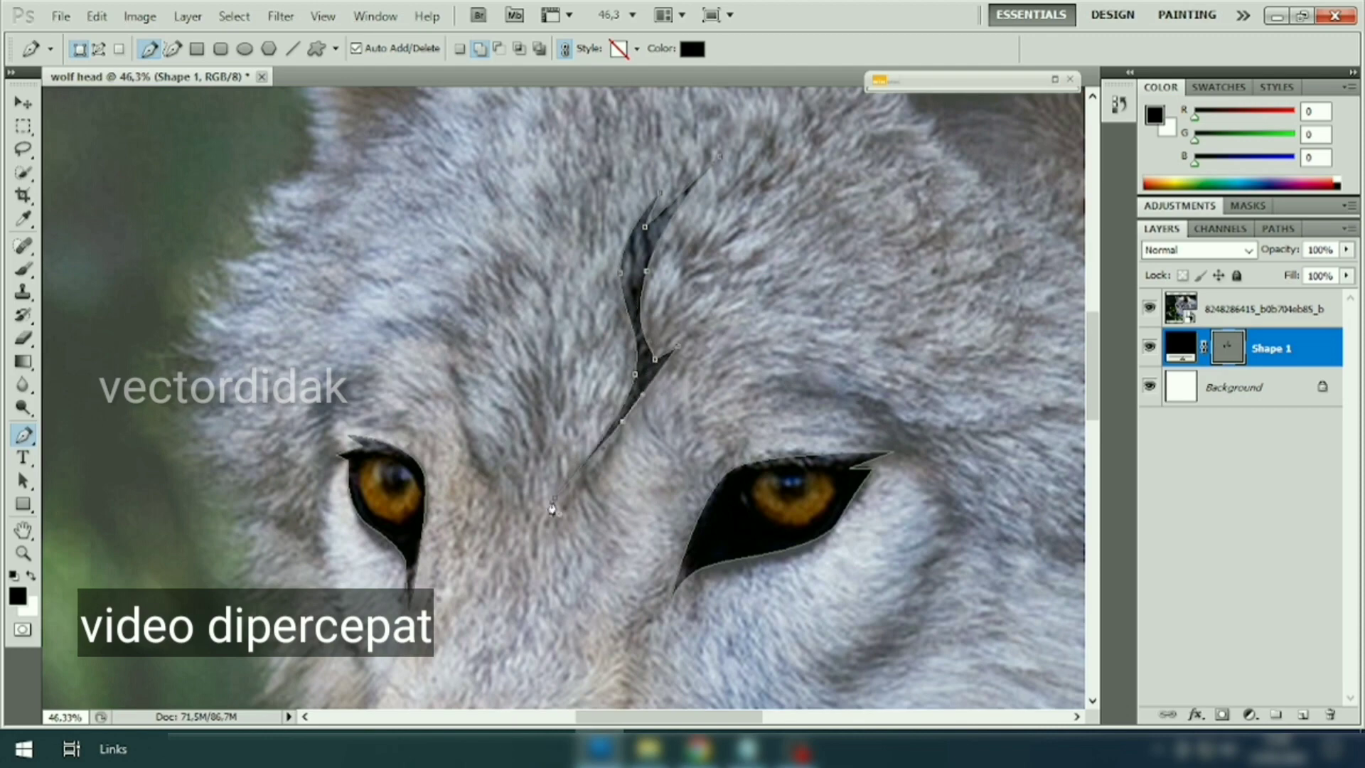
Step: Trace and close the second curved forehead mark
{"action": "left_click_drag", "start_coordinate": [437, 299], "coordinate": [445, 285]}
{"action": "left_click_drag", "start_coordinate": [540, 170], "coordinate": [544, 160]}
{"action": "left_click", "coordinate": [492, 490]}
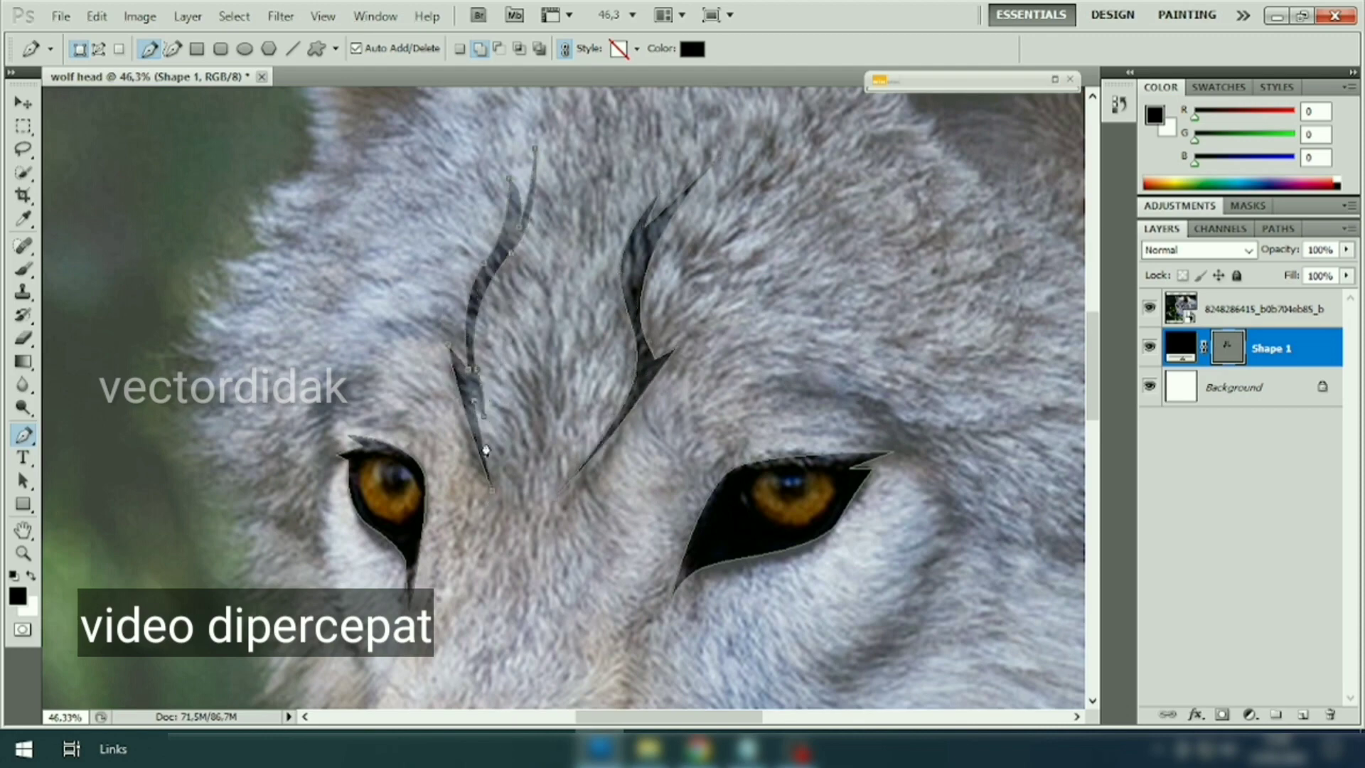
{"action": "scroll", "coordinate": [729, 298], "scroll_direction": "down", "scroll_amount": 1}
Step: Trace the nose, lower jaw and curled cheek tuft as a black shape
{"action": "scroll", "coordinate": [728, 299], "scroll_direction": "down", "scroll_amount": 1}
{"action": "scroll", "coordinate": [426, 355], "scroll_direction": "down", "scroll_amount": 3}
{"action": "left_click_drag", "start_coordinate": [323, 460], "coordinate": [309, 461]}
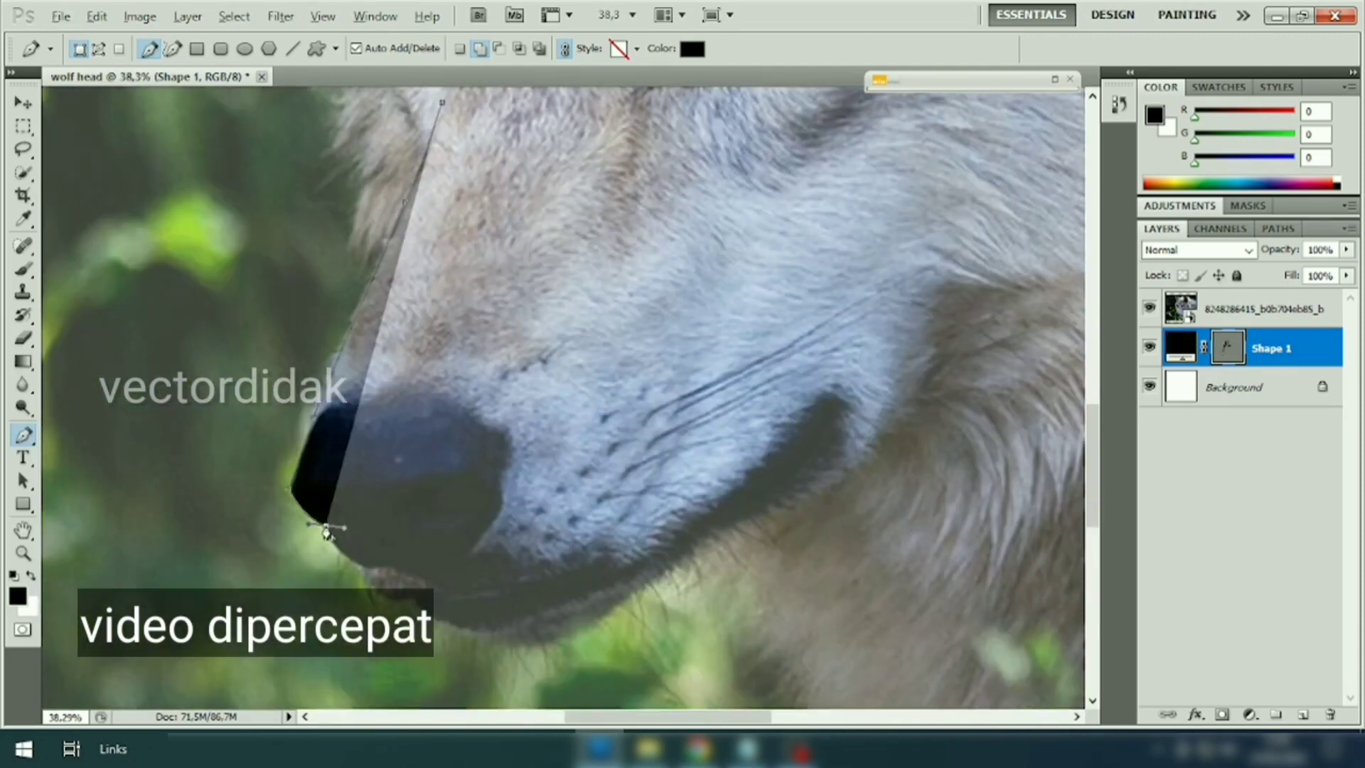
{"action": "left_click_drag", "start_coordinate": [491, 568], "coordinate": [548, 594]}
{"action": "left_click_drag", "start_coordinate": [586, 553], "coordinate": [624, 524]}
{"action": "mouse_move", "coordinate": [779, 437]}
{"action": "left_mouse_down"}
{"action": "mouse_move", "coordinate": [828, 419]}
{"action": "mouse_move", "coordinate": [606, 527]}
{"action": "left_mouse_up"}
{"action": "mouse_move", "coordinate": [661, 469]}
{"action": "left_mouse_down"}
{"action": "mouse_move", "coordinate": [679, 393]}
{"action": "mouse_move", "coordinate": [764, 364]}
{"action": "left_mouse_up"}
{"action": "left_click", "coordinate": [799, 411]}
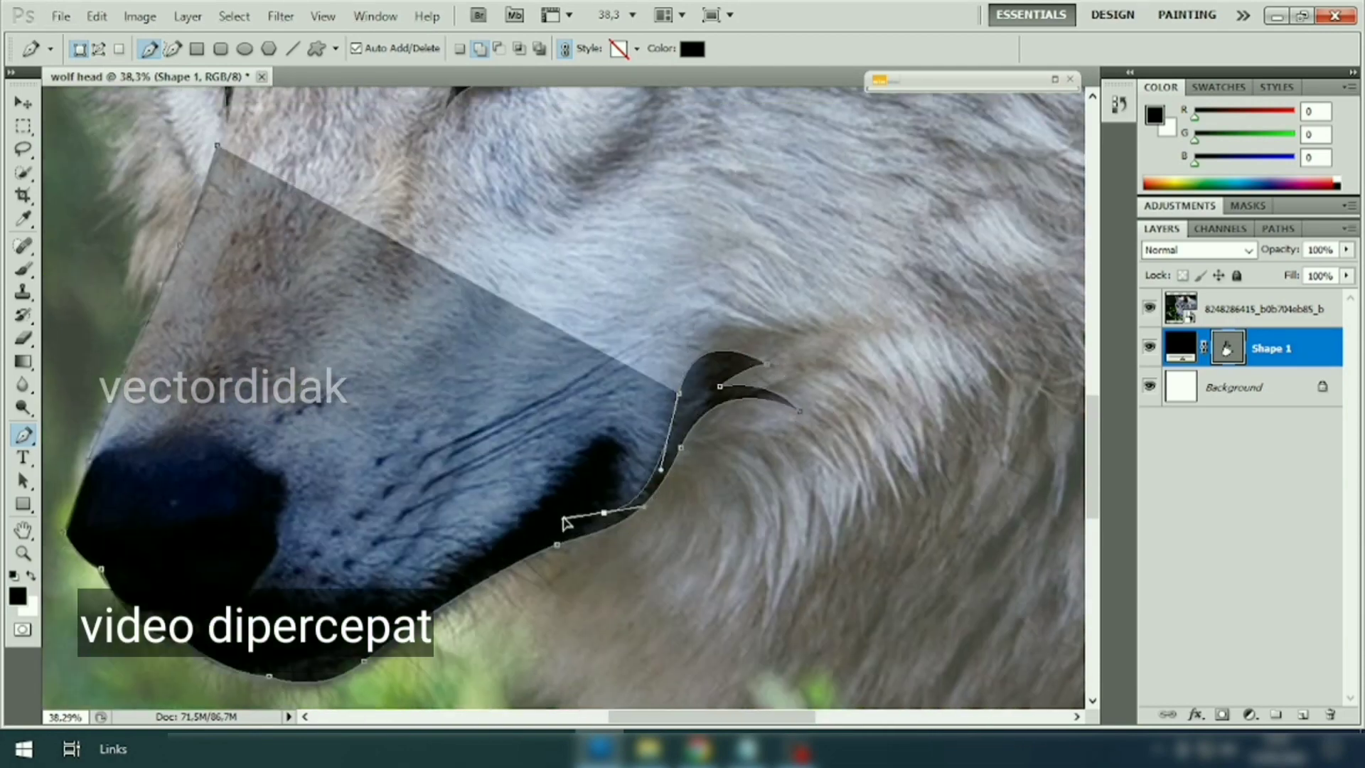
{"action": "mouse_move", "coordinate": [569, 517]}
{"action": "left_mouse_down"}
{"action": "mouse_move", "coordinate": [609, 512]}
{"action": "mouse_move", "coordinate": [618, 462]}
{"action": "mouse_move", "coordinate": [583, 455]}
{"action": "left_mouse_up"}
{"action": "left_click_drag", "start_coordinate": [533, 512], "coordinate": [512, 525]}
{"action": "left_click_drag", "start_coordinate": [443, 577], "coordinate": [388, 586]}
{"action": "left_click_drag", "start_coordinate": [300, 597], "coordinate": [242, 583]}
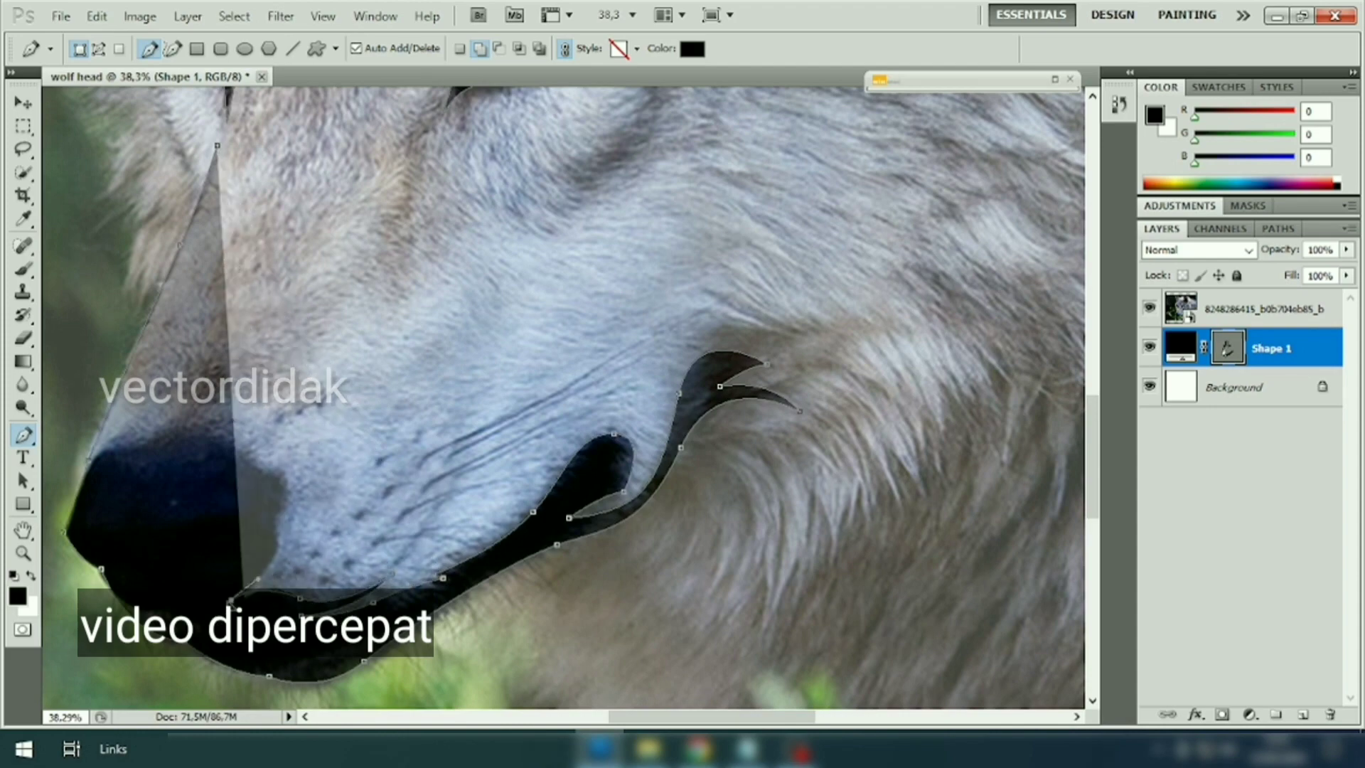
{"action": "mouse_move", "coordinate": [279, 510]}
{"action": "left_mouse_down"}
{"action": "mouse_move", "coordinate": [273, 485]}
{"action": "mouse_move", "coordinate": [226, 459]}
{"action": "left_mouse_up"}
Step: Draw spiky brow strokes above and beside the right eye
{"action": "scroll", "coordinate": [69, 482], "scroll_direction": "up", "scroll_amount": 5}
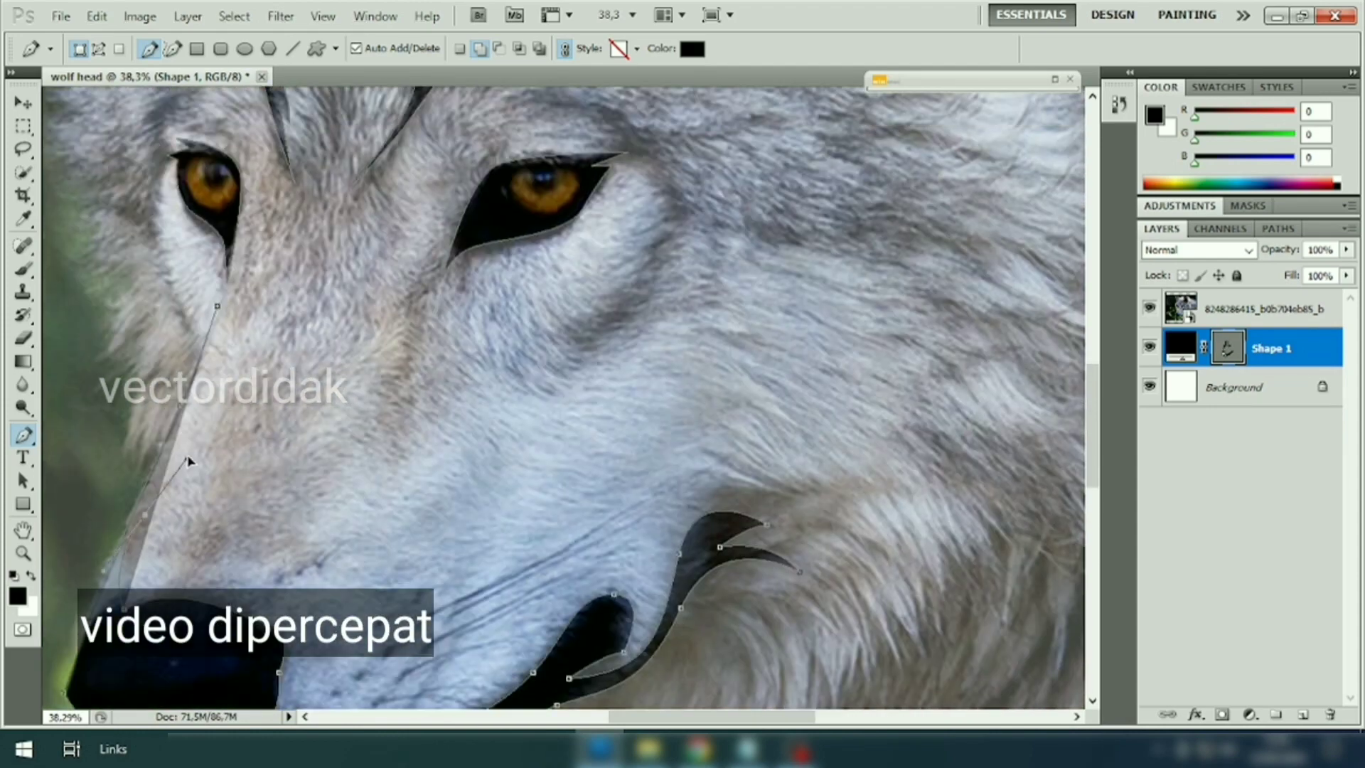
{"action": "scroll", "coordinate": [416, 403], "scroll_direction": "down", "scroll_amount": 5}
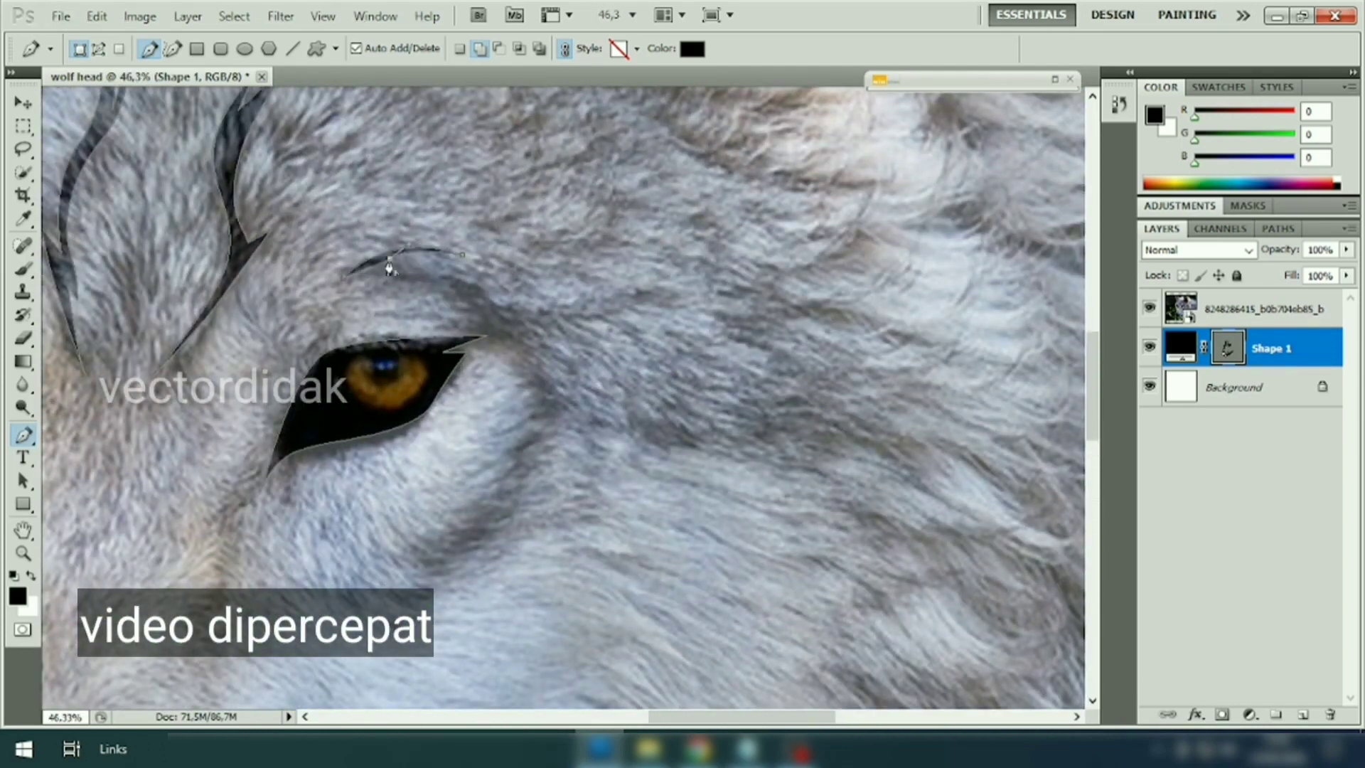
{"action": "left_click_drag", "start_coordinate": [446, 276], "coordinate": [526, 289]}
{"action": "left_click", "coordinate": [523, 318]}
{"action": "left_click_drag", "start_coordinate": [547, 351], "coordinate": [618, 357]}
{"action": "left_click", "coordinate": [568, 391]}
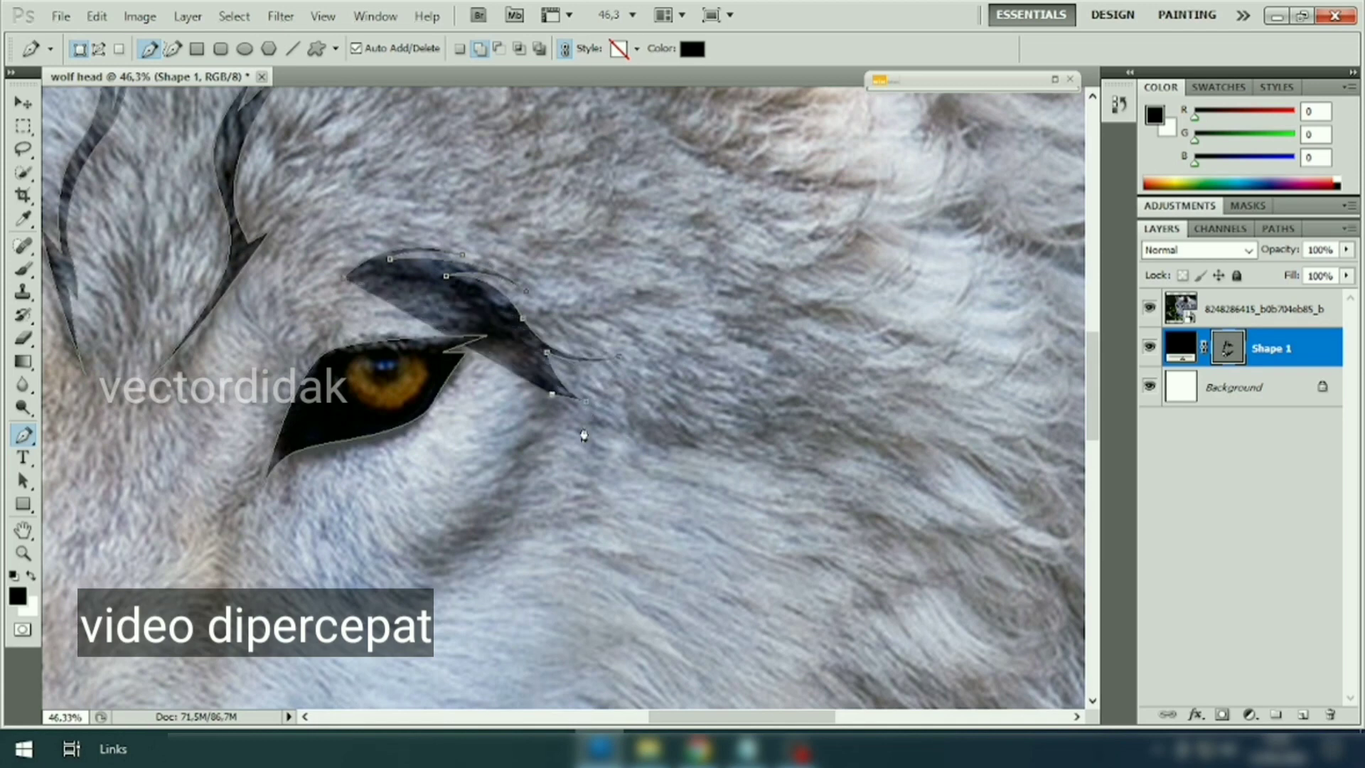
{"action": "left_click", "coordinate": [640, 431]}
{"action": "left_click_drag", "start_coordinate": [538, 448], "coordinate": [595, 446]}
Step: Add spikes below the right eye and close the brow spike shape
{"action": "left_click", "coordinate": [524, 483]}
{"action": "mouse_move", "coordinate": [457, 525]}
{"action": "left_mouse_down"}
{"action": "mouse_move", "coordinate": [516, 511]}
{"action": "mouse_move", "coordinate": [494, 486]}
{"action": "left_mouse_up"}
{"action": "left_click", "coordinate": [367, 545]}
{"action": "left_click", "coordinate": [422, 551]}
{"action": "left_click", "coordinate": [506, 447]}
{"action": "left_click", "coordinate": [540, 421]}
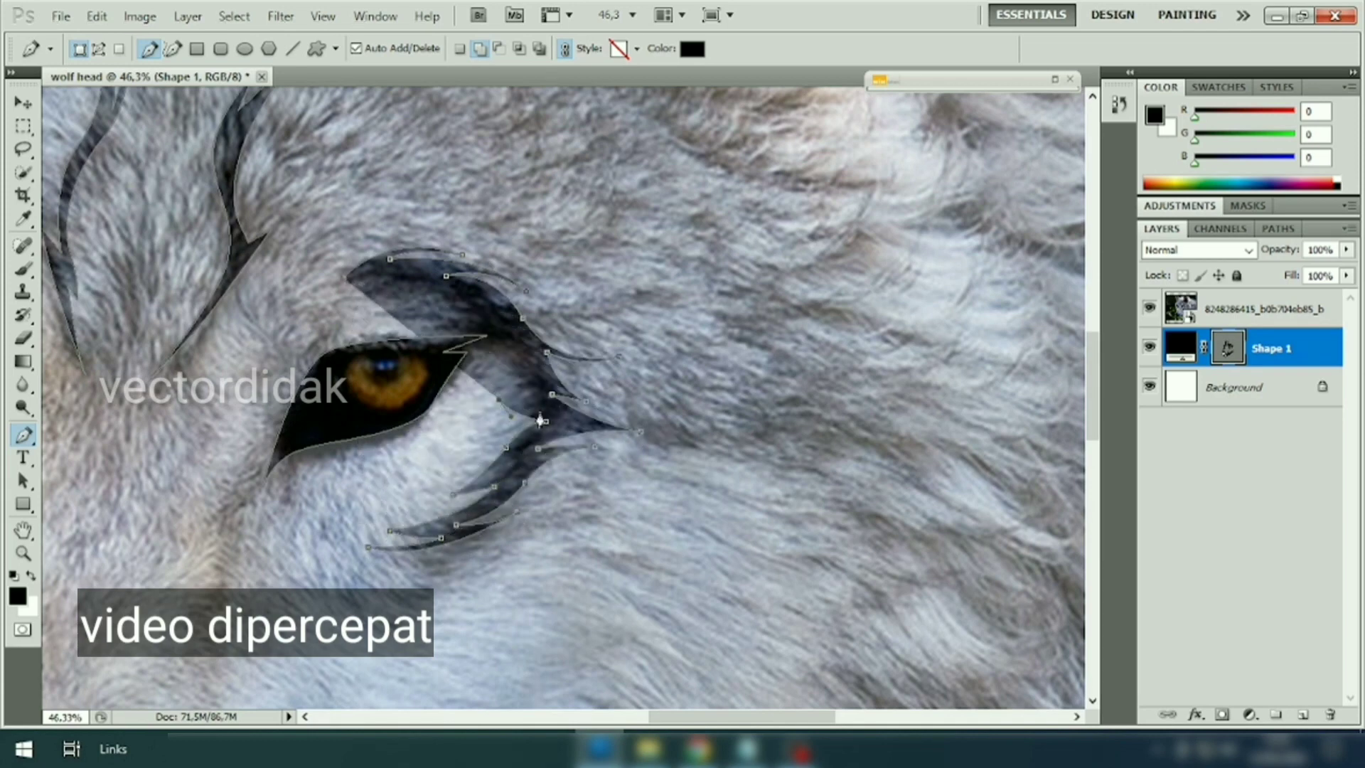
{"action": "left_click_drag", "start_coordinate": [510, 348], "coordinate": [482, 325]}
{"action": "left_click", "coordinate": [396, 294]}
Step: Add spike points to the right of the eye
{"action": "scroll", "coordinate": [558, 320], "scroll_direction": "up", "scroll_amount": 1}
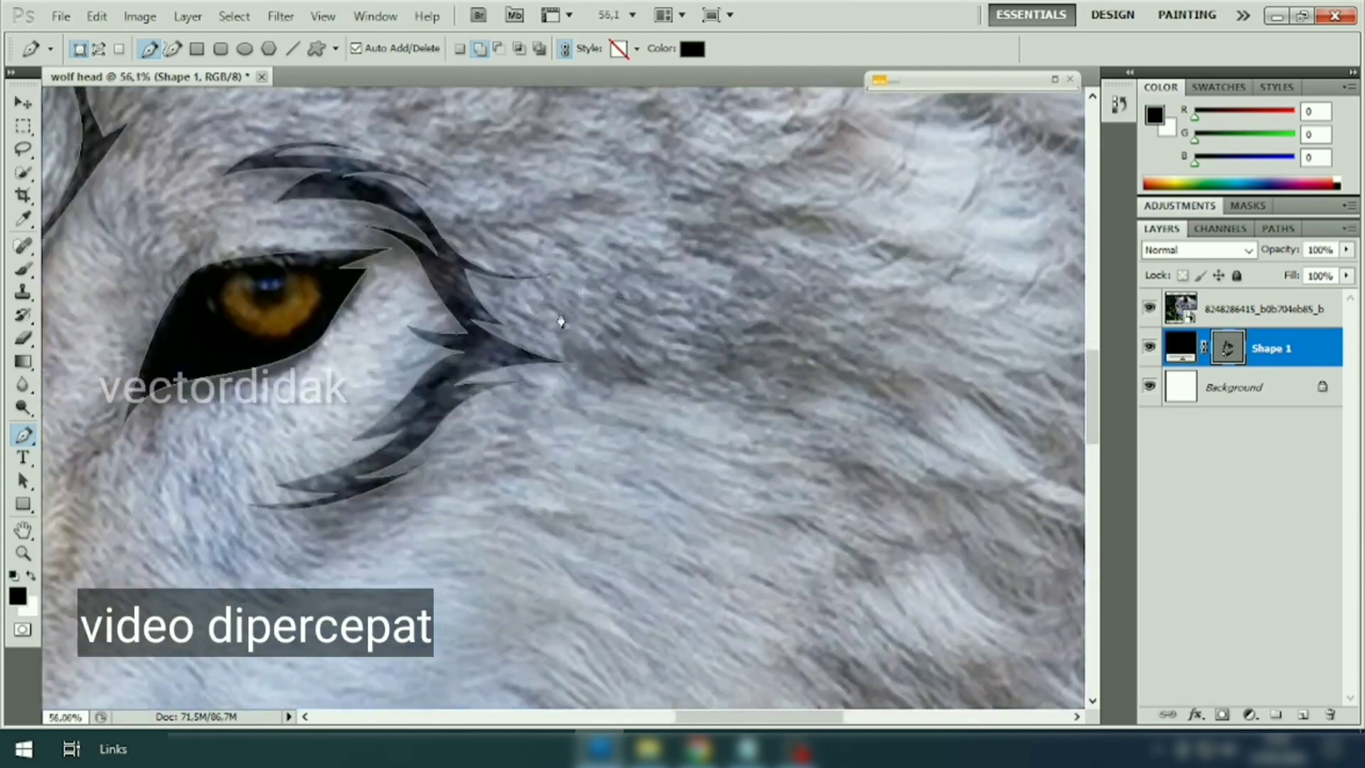
{"action": "left_click", "coordinate": [562, 317]}
{"action": "left_click", "coordinate": [753, 430]}
{"action": "scroll", "coordinate": [542, 255], "scroll_direction": "down", "scroll_amount": 5}
{"action": "scroll", "coordinate": [389, 551], "scroll_direction": "up", "scroll_amount": 5}
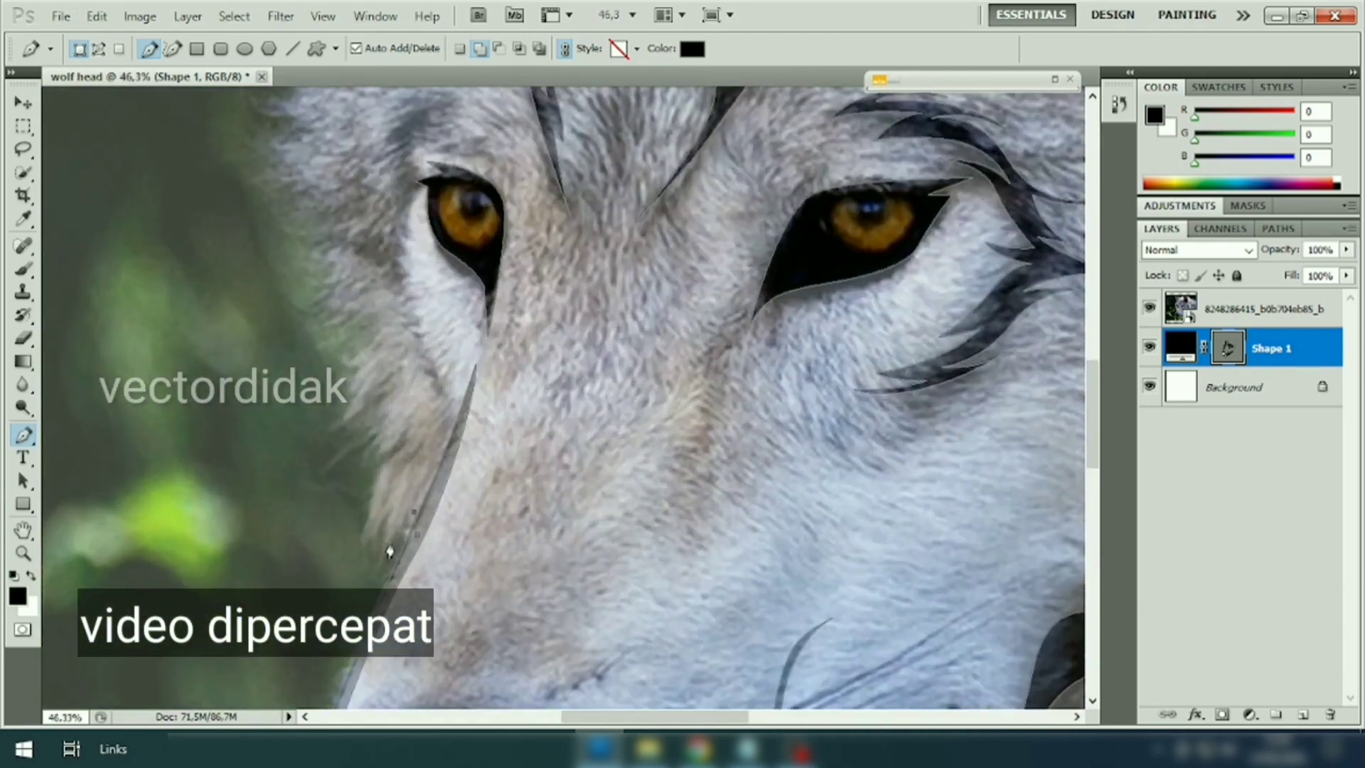
Step: Add jagged fur spikes up the left side of the face
{"action": "left_click", "coordinate": [359, 369]}
{"action": "scroll", "coordinate": [298, 463], "scroll_direction": "up", "scroll_amount": 3}
{"action": "left_click", "coordinate": [320, 335]}
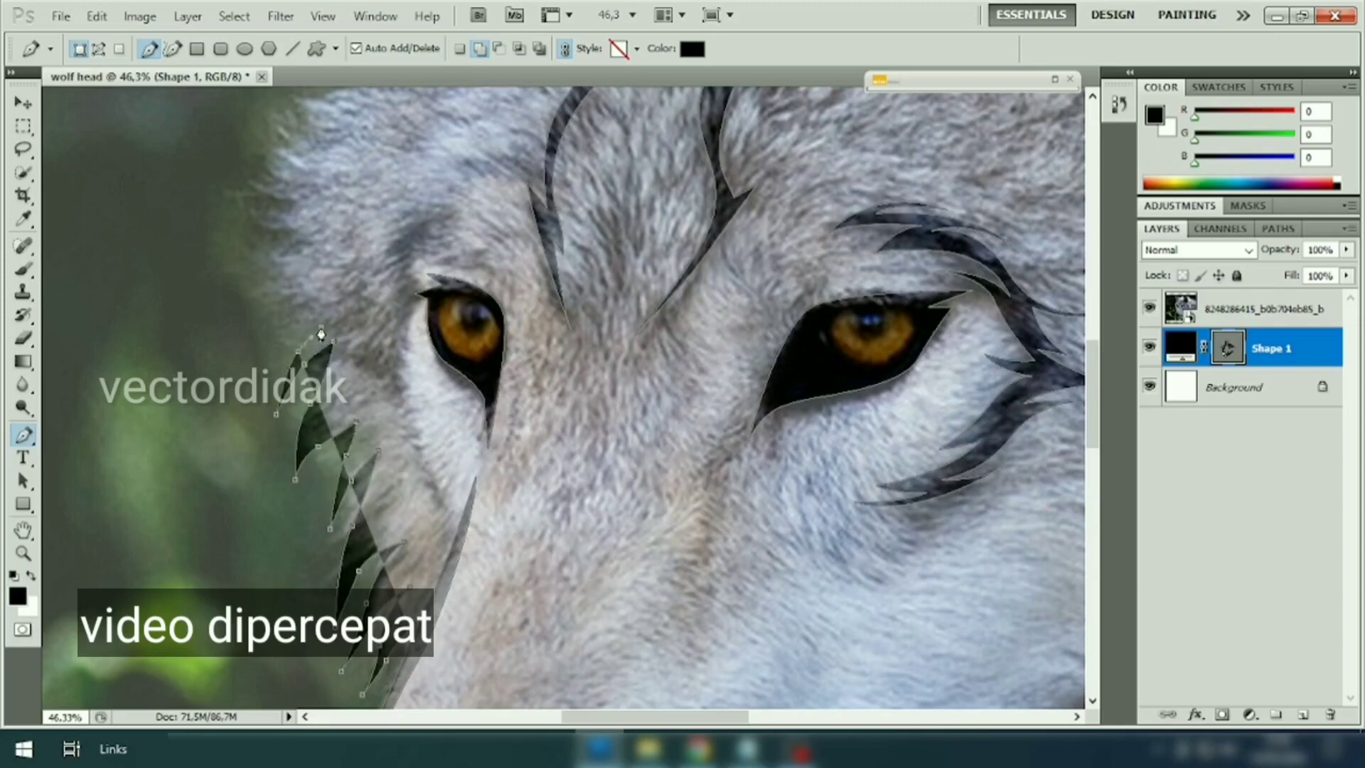
{"action": "left_click", "coordinate": [264, 429]}
{"action": "left_click", "coordinate": [248, 302]}
{"action": "scroll", "coordinate": [249, 302], "scroll_direction": "up", "scroll_amount": 2}
{"action": "left_click", "coordinate": [410, 320]}
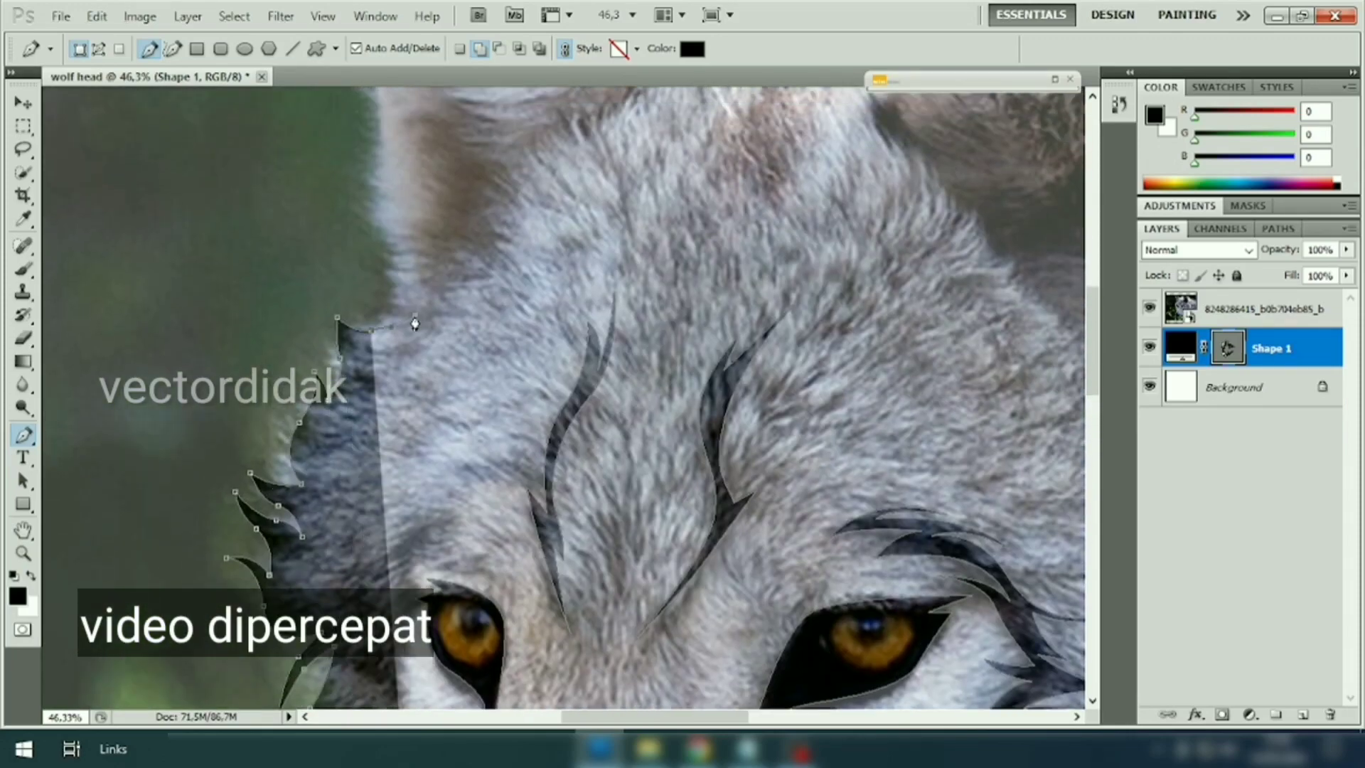
{"action": "scroll", "coordinate": [411, 320], "scroll_direction": "up", "scroll_amount": 3}
Step: Trace Pen anchors along the left ear outline and fur between the ears to the right ear base
{"action": "scroll", "coordinate": [375, 408], "scroll_direction": "up", "scroll_amount": 2}
{"action": "left_click", "coordinate": [304, 222]}
{"action": "left_click", "coordinate": [448, 278]}
{"action": "left_click", "coordinate": [532, 341]}
{"action": "left_click", "coordinate": [695, 419]}
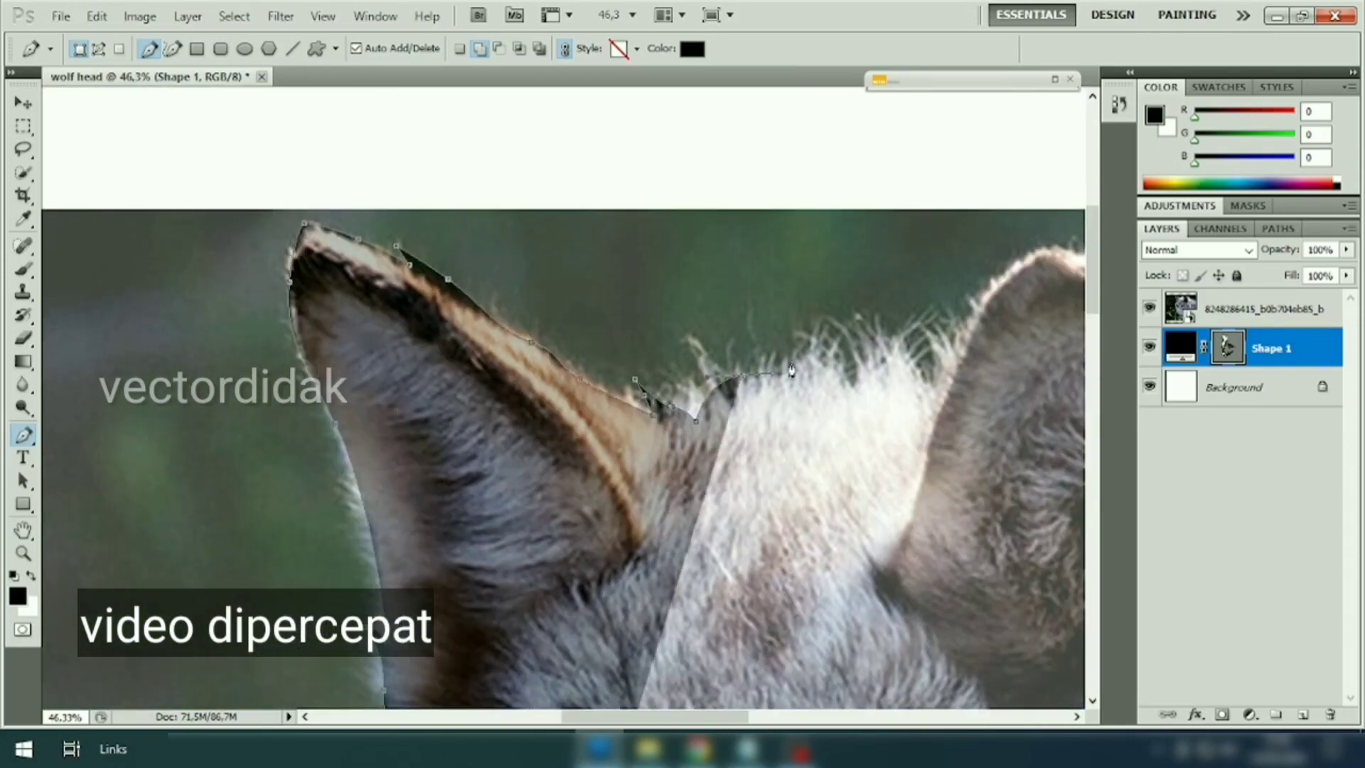
{"action": "left_click", "coordinate": [899, 361]}
{"action": "left_click", "coordinate": [931, 346]}
{"action": "scroll", "coordinate": [931, 346], "scroll_direction": "down", "scroll_amount": 1}
{"action": "scroll", "coordinate": [909, 364], "scroll_direction": "up", "scroll_amount": 1}
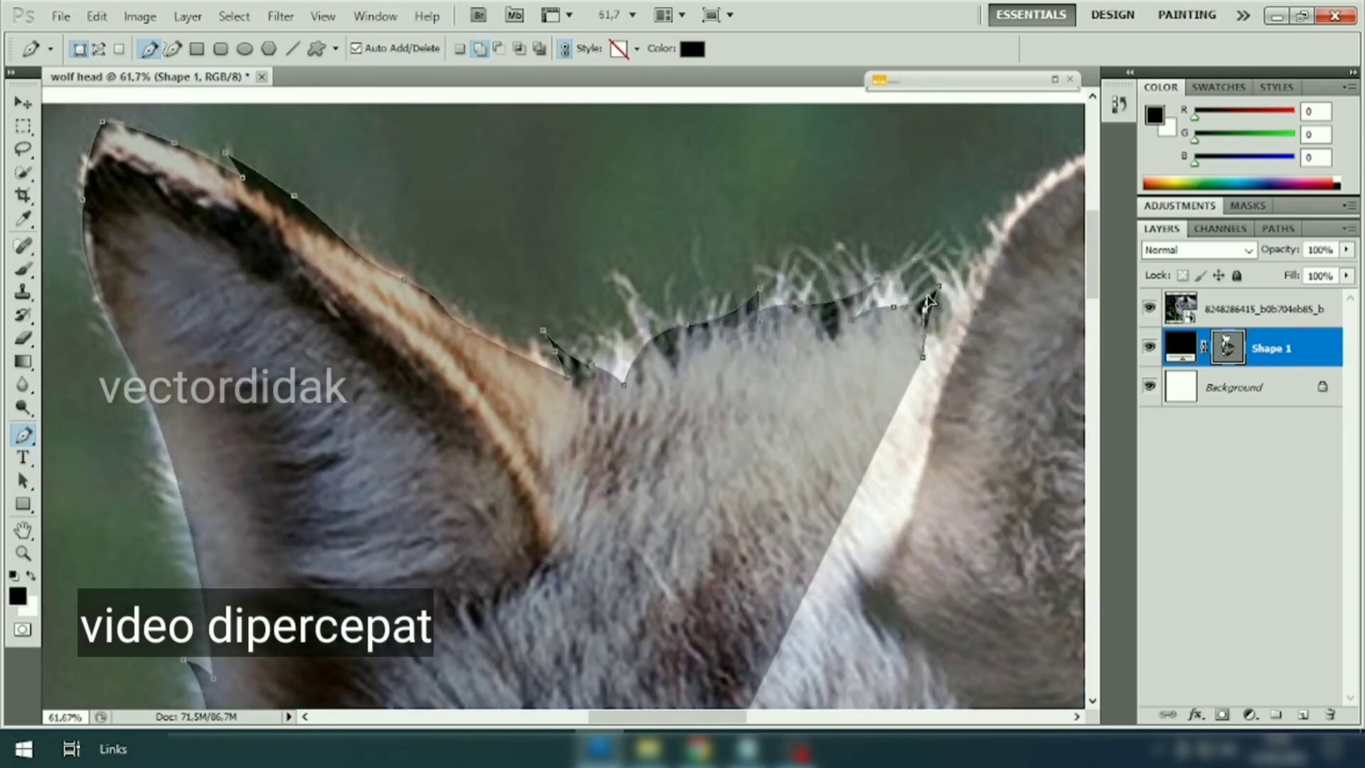
{"action": "left_click", "coordinate": [922, 356]}
Step: Add anchor points along the inner edge of the left ear
{"action": "left_click", "coordinate": [720, 359]}
{"action": "left_click", "coordinate": [624, 412]}
{"action": "left_click", "coordinate": [611, 468]}
{"action": "left_click", "coordinate": [557, 402]}
{"action": "left_click", "coordinate": [448, 362]}
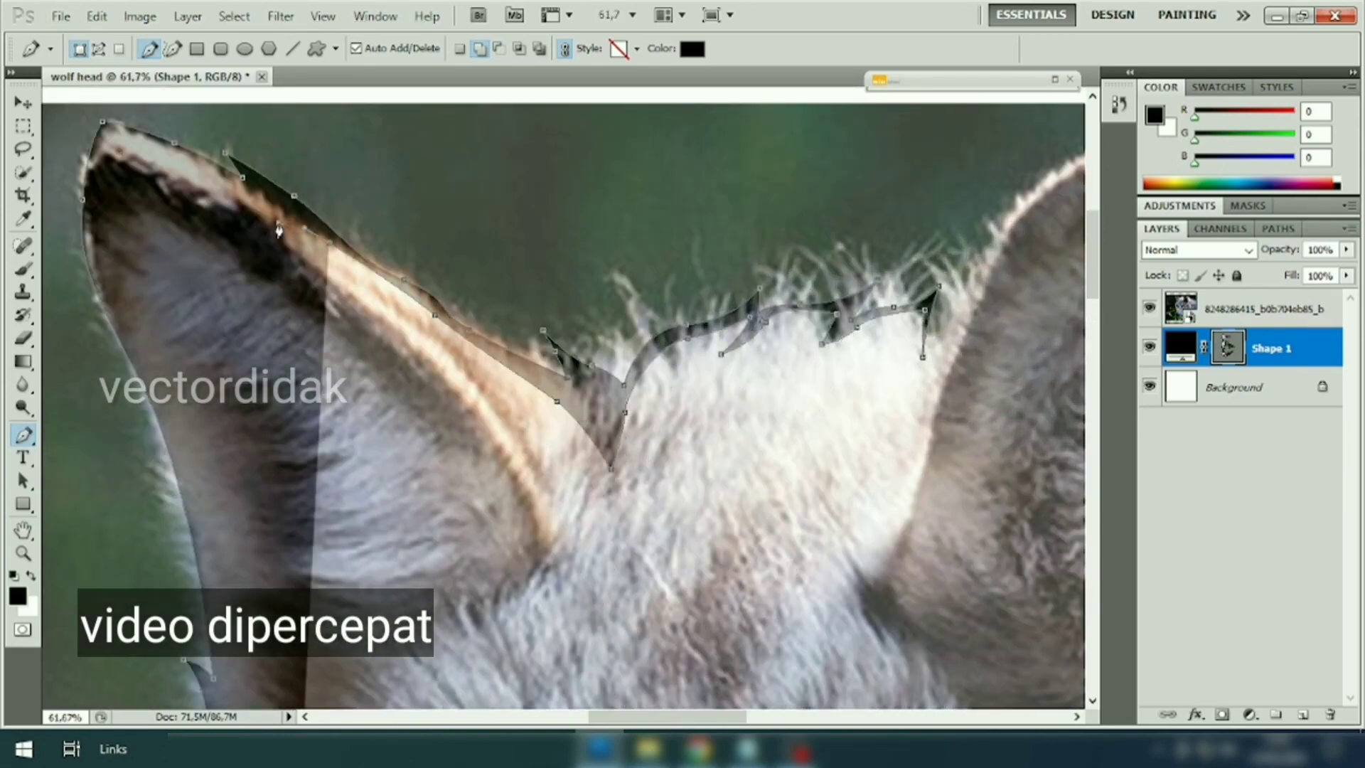
Step: Extend the spiky fur outline down the left fur edge, past the eye and along the left cheek
{"action": "scroll", "coordinate": [548, 433], "scroll_direction": "down", "scroll_amount": 3}
{"action": "scroll", "coordinate": [497, 437], "scroll_direction": "down", "scroll_amount": 3}
{"action": "scroll", "coordinate": [366, 411], "scroll_direction": "down", "scroll_amount": 1}
{"action": "scroll", "coordinate": [381, 345], "scroll_direction": "down", "scroll_amount": 1}
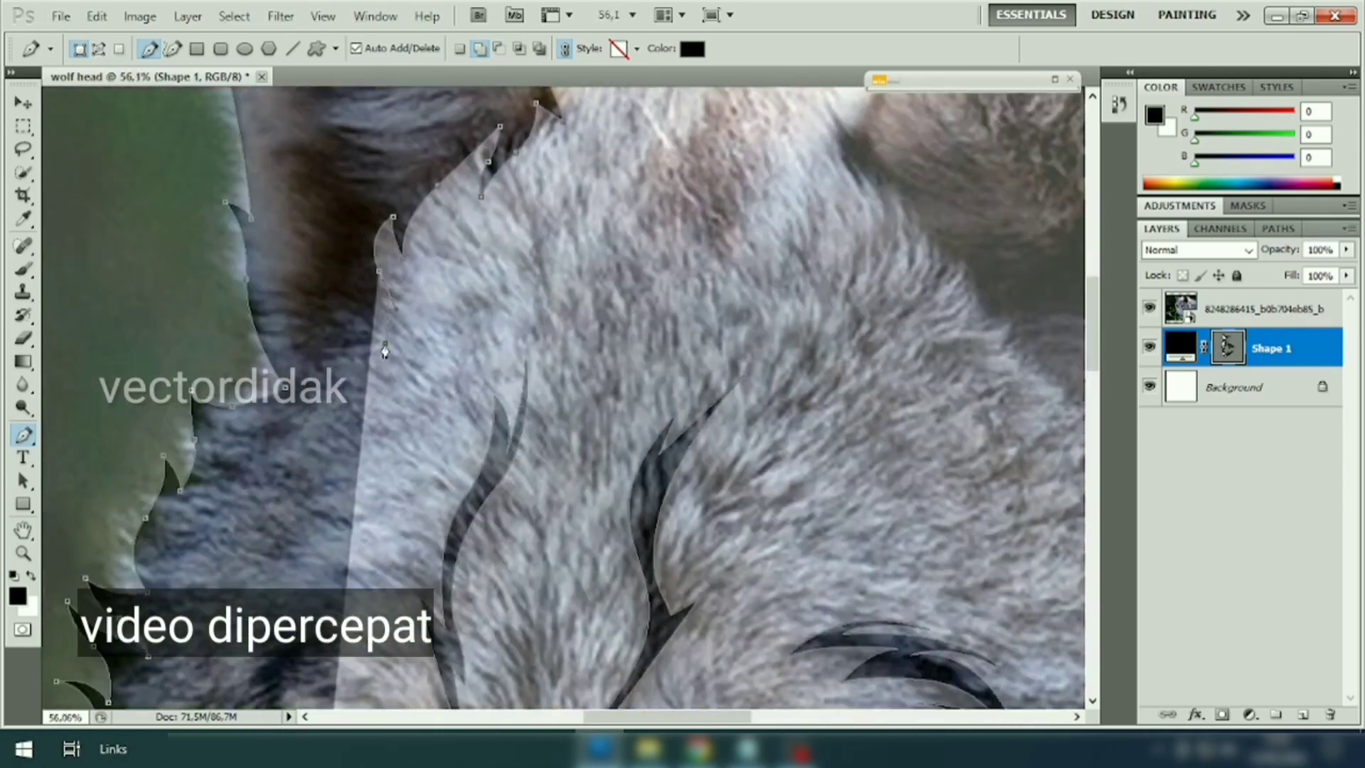
{"action": "left_click", "coordinate": [298, 347]}
{"action": "scroll", "coordinate": [292, 327], "scroll_direction": "down", "scroll_amount": 3}
{"action": "scroll", "coordinate": [241, 398], "scroll_direction": "down", "scroll_amount": 1}
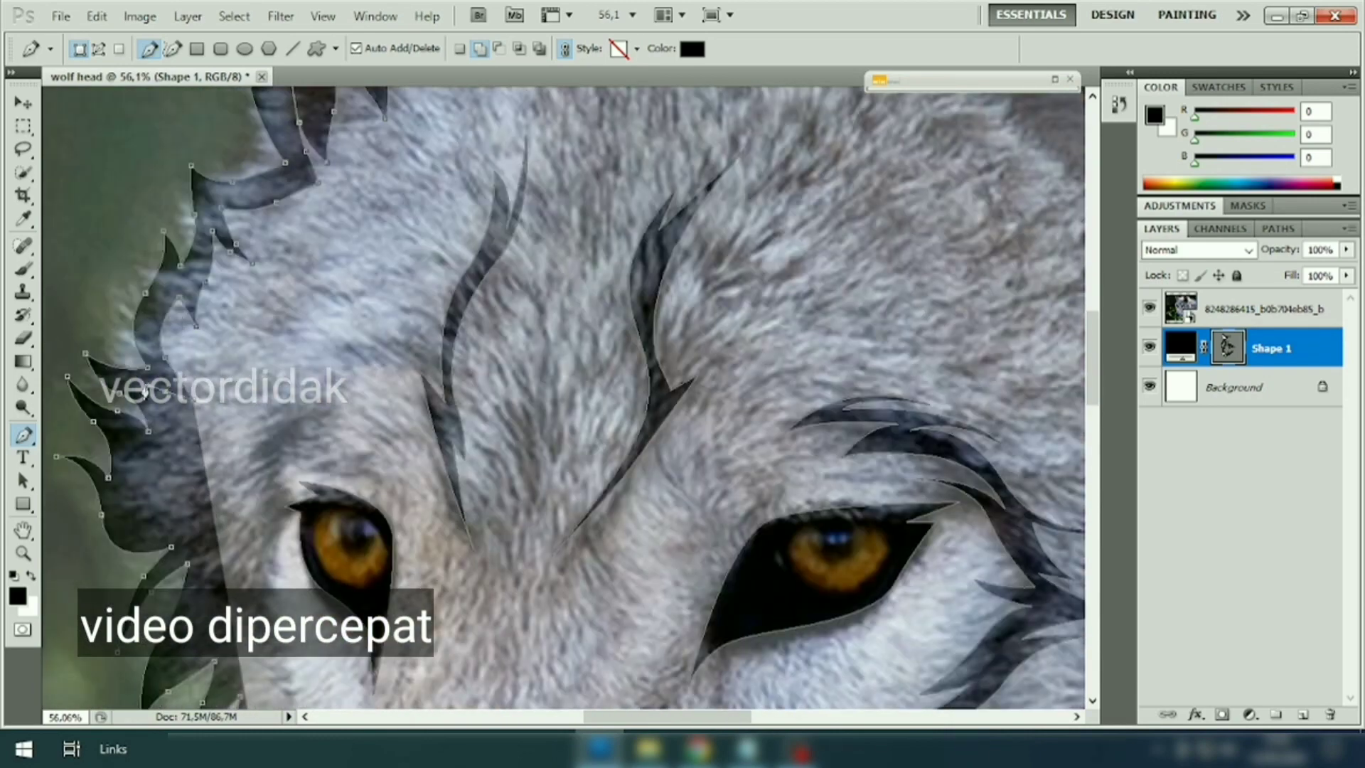
{"action": "scroll", "coordinate": [224, 434], "scroll_direction": "down", "scroll_amount": 1}
{"action": "left_click", "coordinate": [281, 355]}
{"action": "left_click", "coordinate": [274, 427]}
{"action": "scroll", "coordinate": [274, 426], "scroll_direction": "down", "scroll_amount": 3}
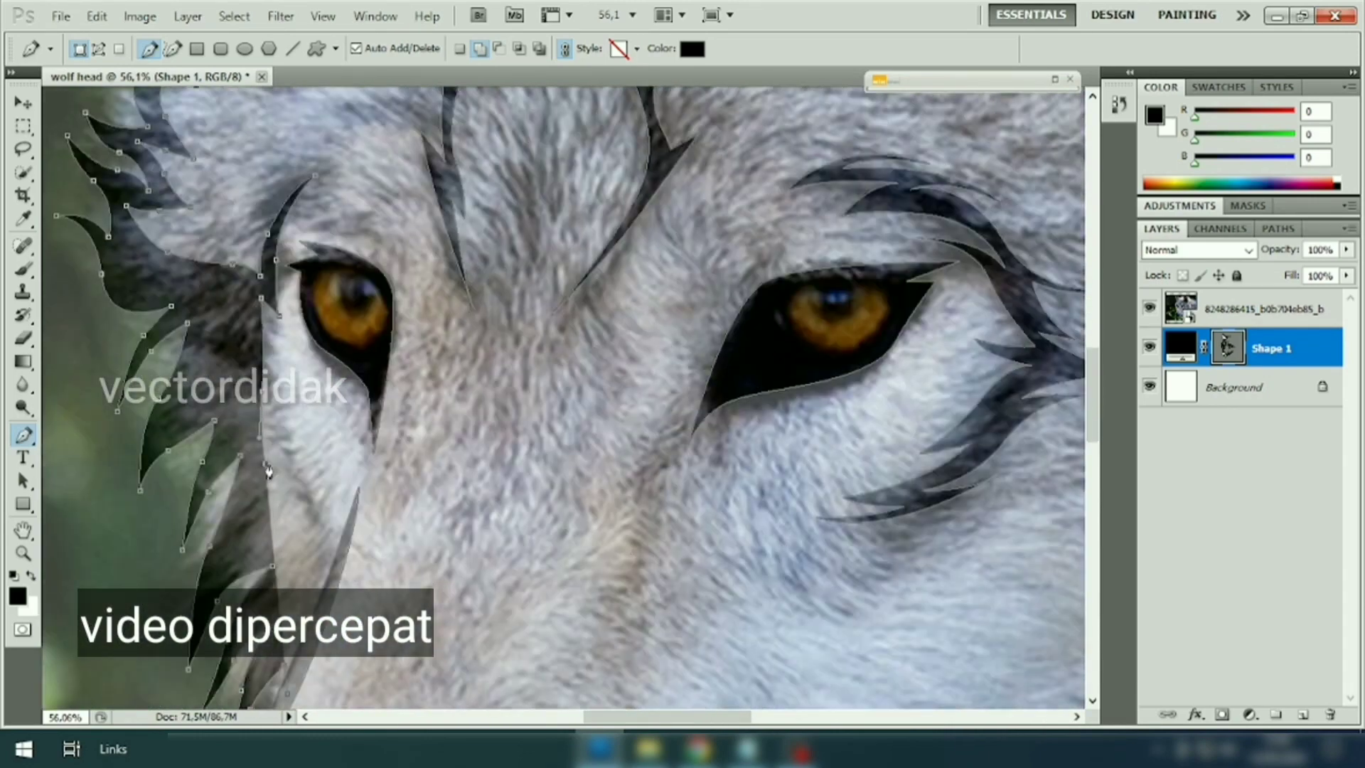
{"action": "left_click", "coordinate": [245, 432]}
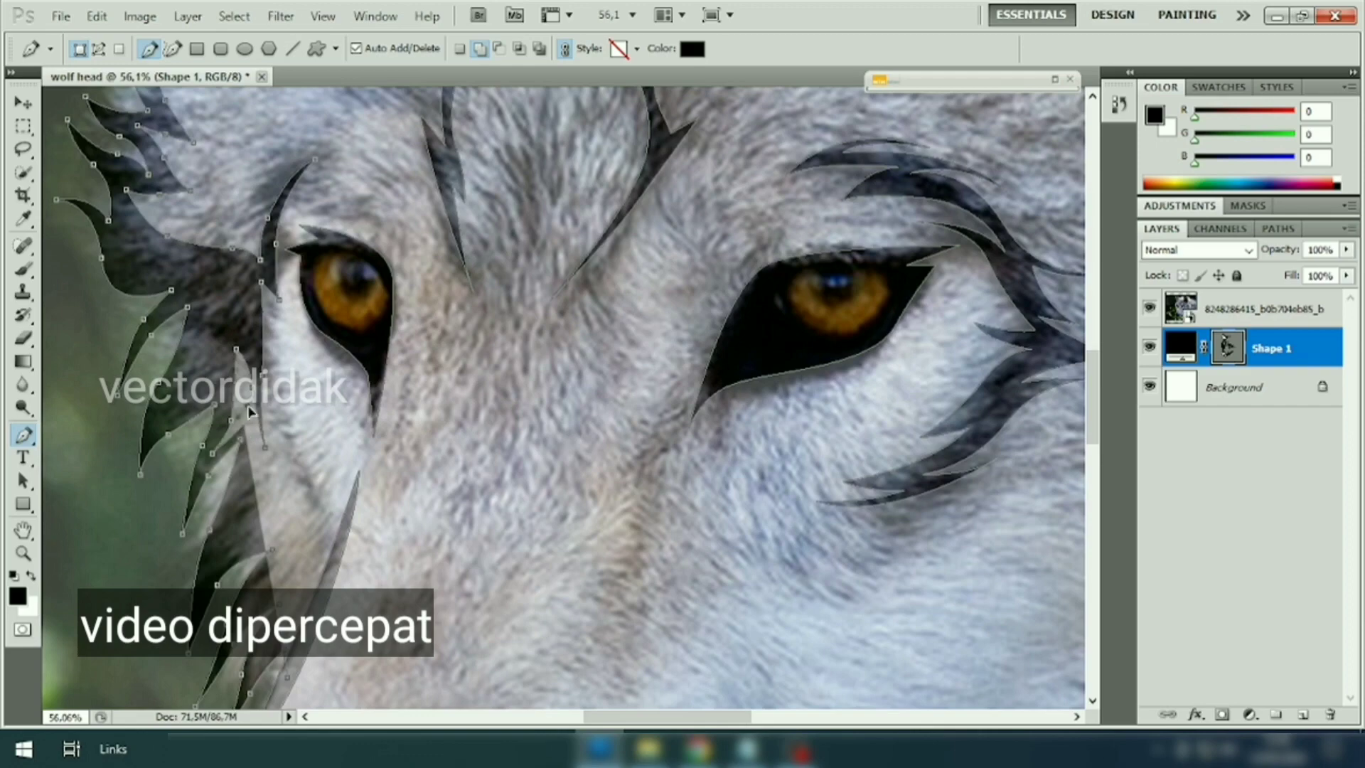
{"action": "left_click", "coordinate": [294, 425]}
{"action": "left_click", "coordinate": [313, 501]}
Step: Trace a curved outline around the right ear, redoing one misplaced curve
{"action": "scroll", "coordinate": [285, 463], "scroll_direction": "down", "scroll_amount": 2}
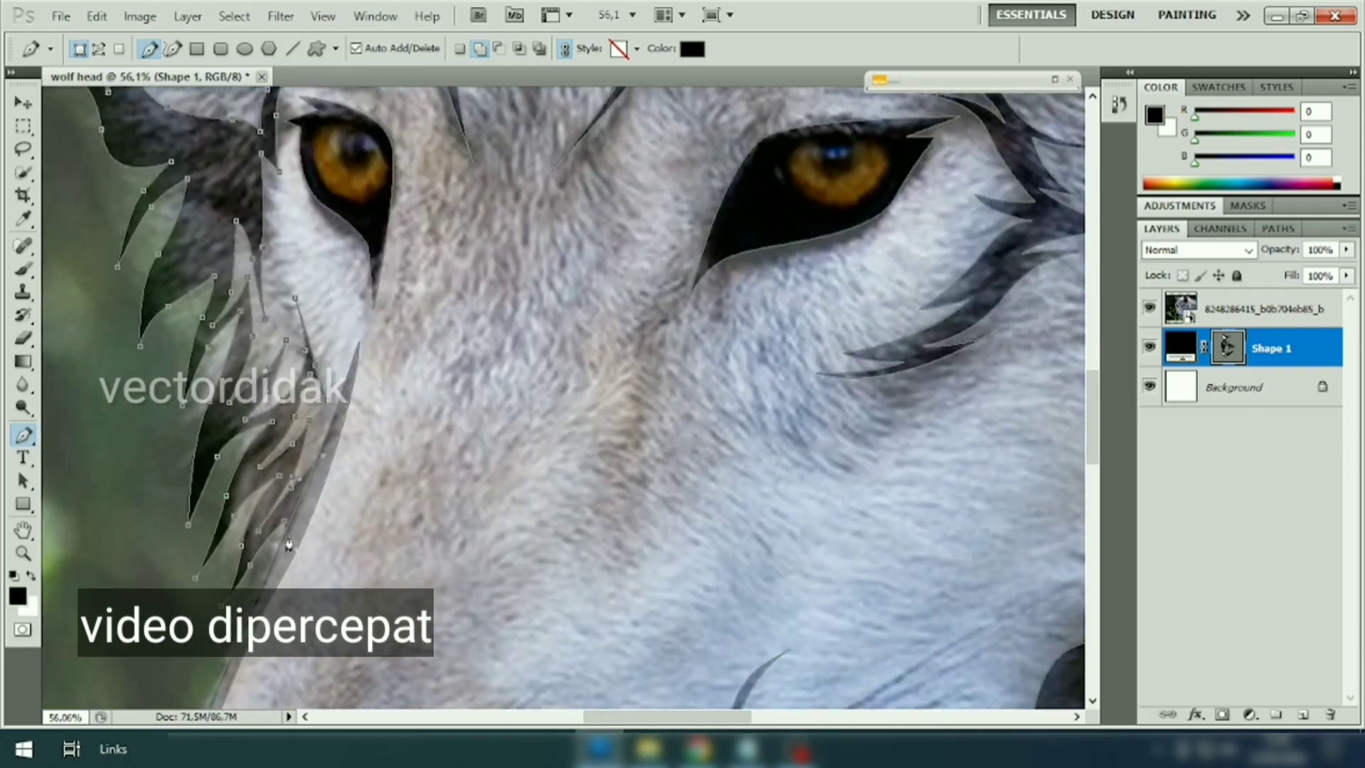
{"action": "scroll", "coordinate": [287, 544], "scroll_direction": "down", "scroll_amount": 5}
{"action": "scroll", "coordinate": [384, 503], "scroll_direction": "up", "scroll_amount": 4}
{"action": "scroll", "coordinate": [355, 472], "scroll_direction": "down", "scroll_amount": 2}
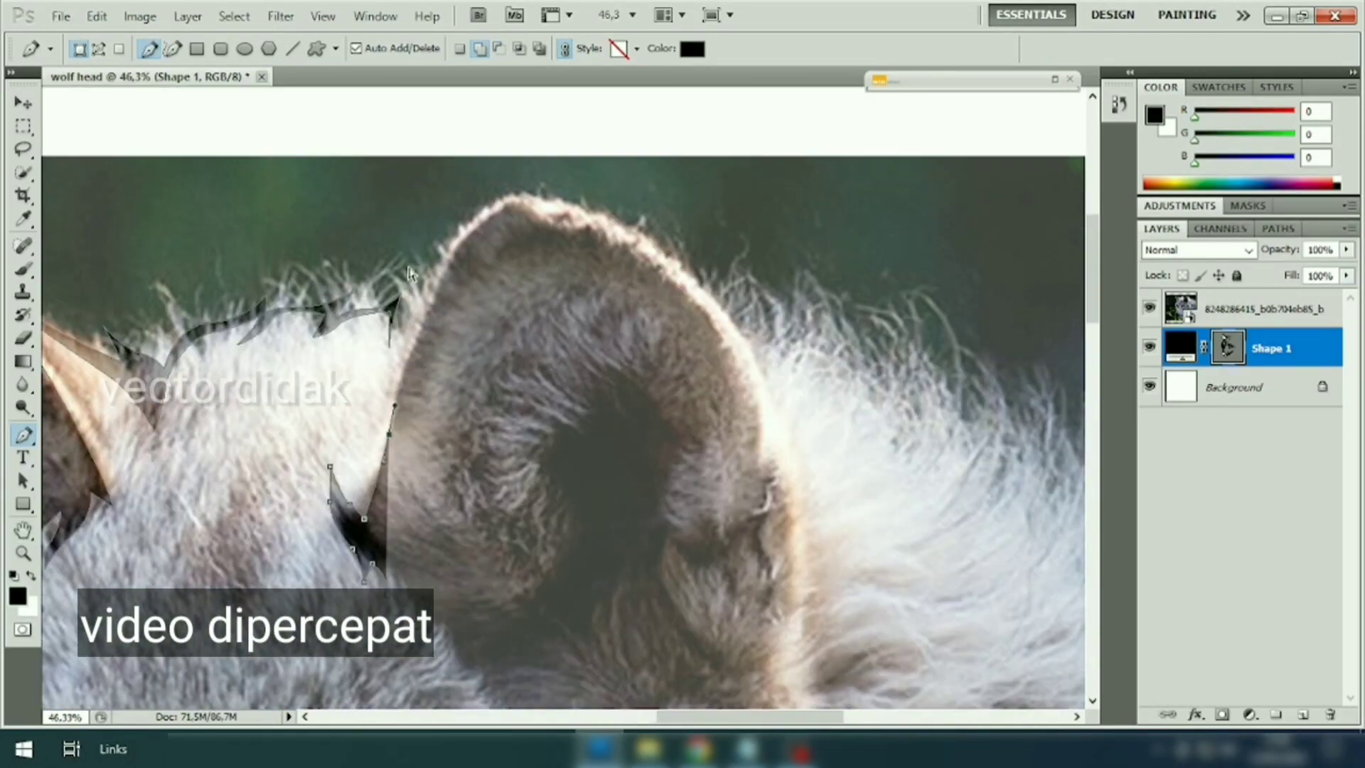
{"action": "left_click", "coordinate": [408, 232]}
{"action": "left_click", "coordinate": [492, 143]}
{"action": "left_click", "coordinate": [629, 207]}
{"action": "left_click_drag", "start_coordinate": [704, 332], "coordinate": [729, 385]}
{"action": "key", "text": "ctrl+z"}
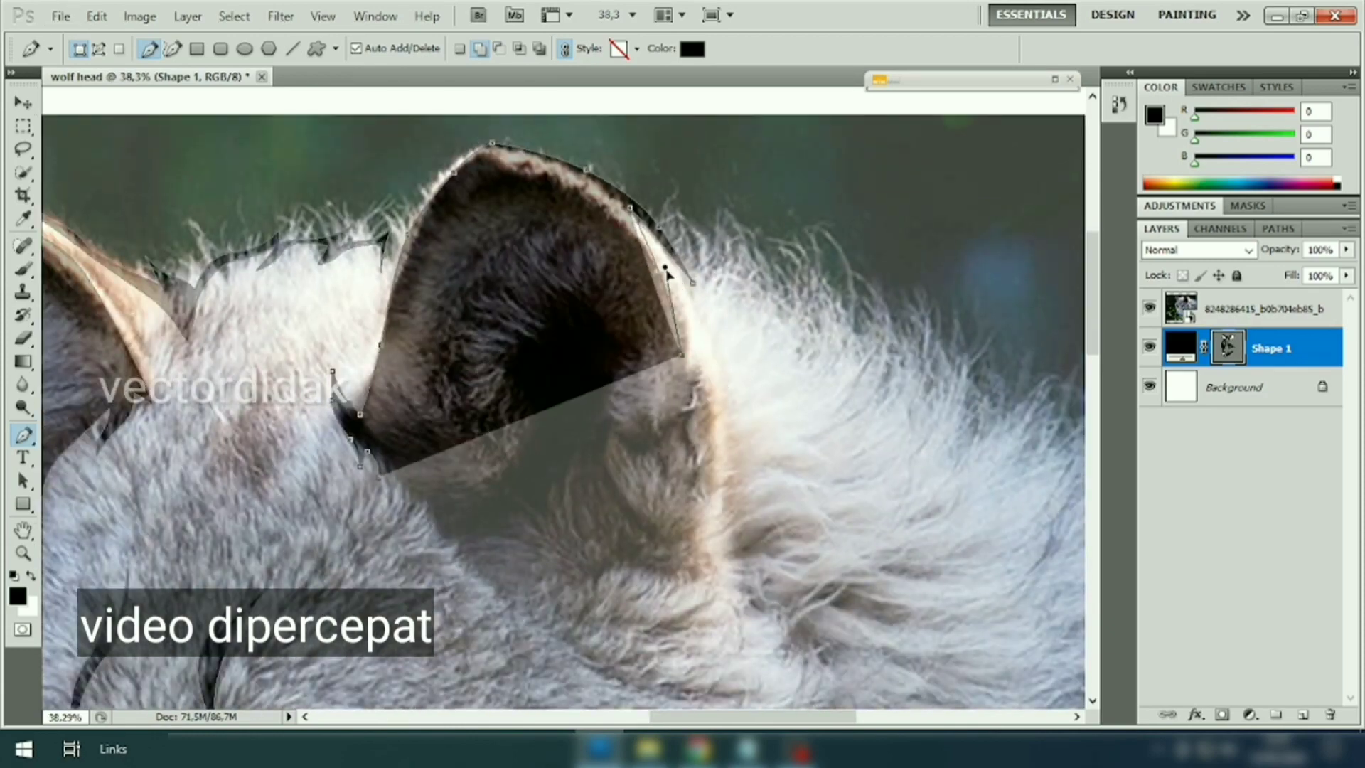
{"action": "left_click_drag", "start_coordinate": [703, 321], "coordinate": [720, 375]}
Step: Add anchors around the fur strands below the ear and along the lower ear fur edge
{"action": "left_click", "coordinate": [740, 527]}
{"action": "left_click", "coordinate": [803, 509]}
{"action": "left_click", "coordinate": [897, 623]}
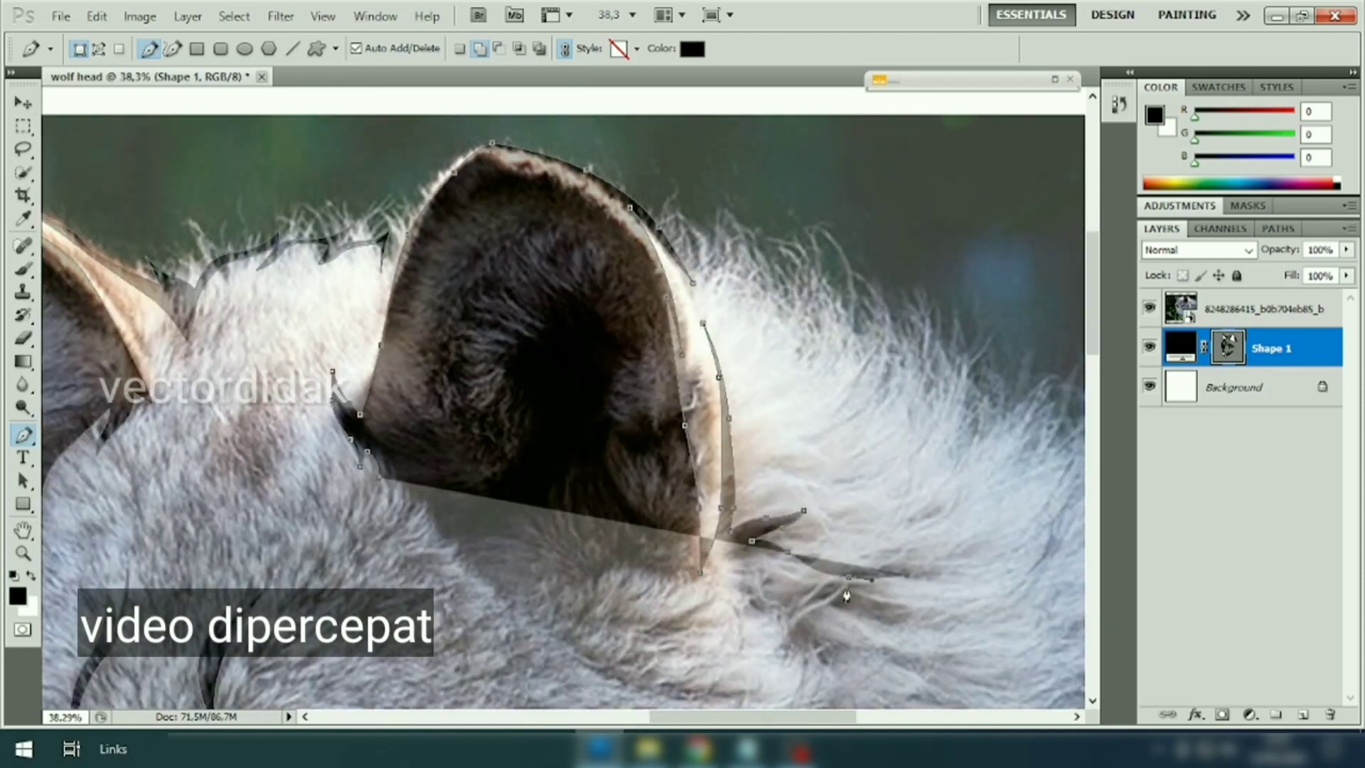
{"action": "scroll", "coordinate": [814, 605], "scroll_direction": "down", "scroll_amount": 1}
{"action": "left_click", "coordinate": [572, 557]}
{"action": "left_click", "coordinate": [488, 524]}
{"action": "left_click", "coordinate": [380, 435]}
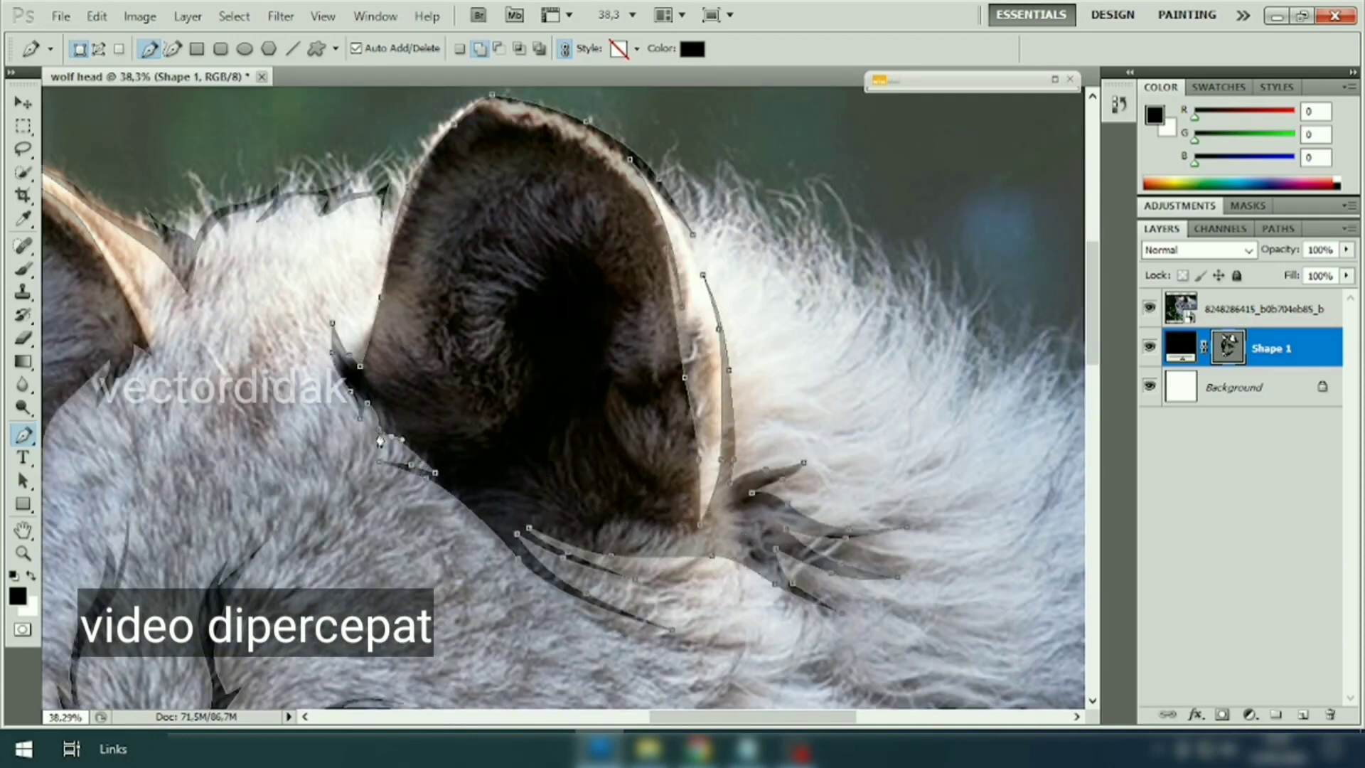
{"action": "scroll", "coordinate": [520, 393], "scroll_direction": "down", "scroll_amount": 3}
{"action": "scroll", "coordinate": [519, 393], "scroll_direction": "up", "scroll_amount": 2}
{"action": "scroll", "coordinate": [520, 393], "scroll_direction": "up", "scroll_amount": 2}
Step: Add spike points along the fur strands and the right edge, including one curved anchor
{"action": "left_click", "coordinate": [668, 181]}
{"action": "left_click", "coordinate": [663, 283]}
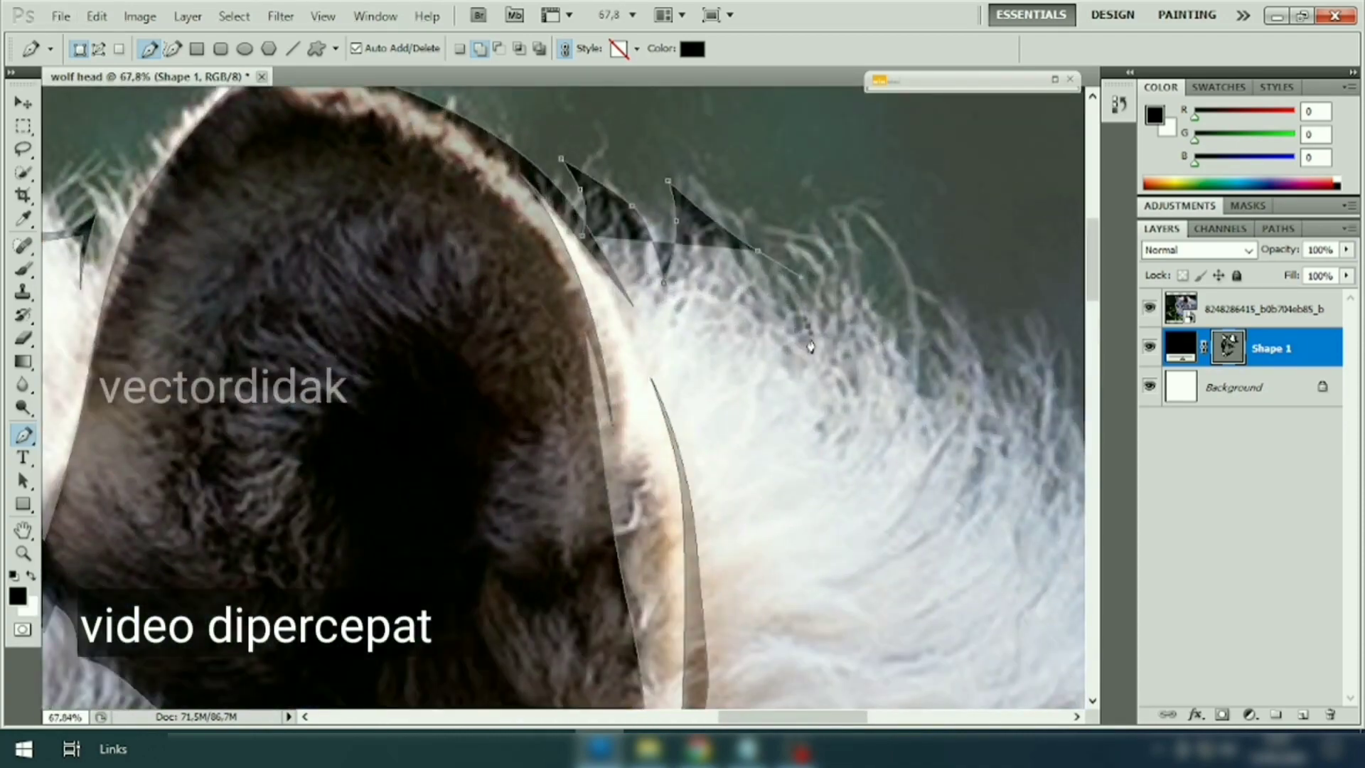
{"action": "left_click", "coordinate": [802, 228]}
{"action": "left_click", "coordinate": [855, 277]}
{"action": "scroll", "coordinate": [855, 284], "scroll_direction": "down", "scroll_amount": 3}
{"action": "scroll", "coordinate": [855, 285], "scroll_direction": "up", "scroll_amount": 1}
{"action": "left_click", "coordinate": [924, 366]}
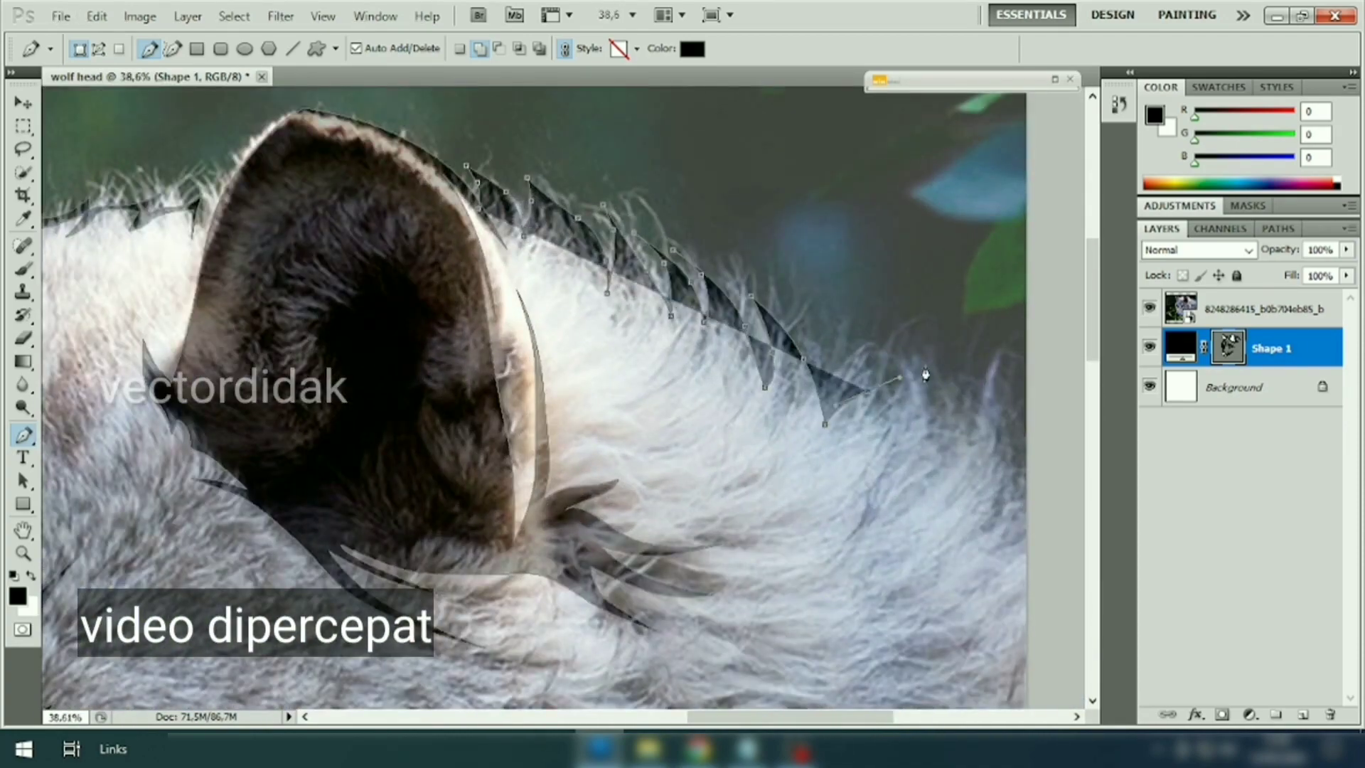
{"action": "left_click", "coordinate": [984, 361]}
{"action": "left_click_drag", "start_coordinate": [1006, 424], "coordinate": [910, 295]}
Step: Trace the jagged fur spikes along the ruff near the ear, starting a lower neck spike
{"action": "left_click", "coordinate": [632, 303]}
{"action": "left_click", "coordinate": [613, 219]}
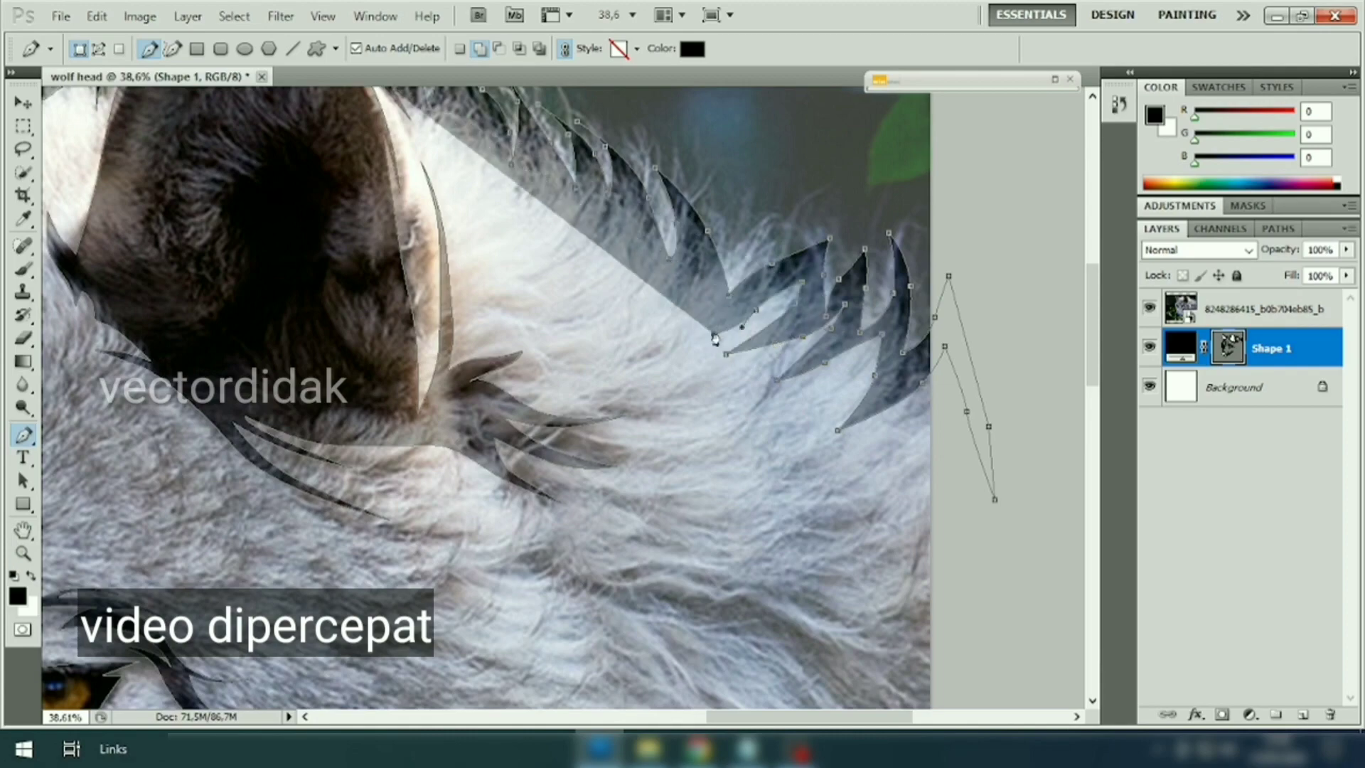
{"action": "left_click", "coordinate": [583, 251]}
{"action": "scroll", "coordinate": [583, 255], "scroll_direction": "up", "scroll_amount": 3}
{"action": "left_click", "coordinate": [554, 325]}
{"action": "left_click", "coordinate": [488, 294]}
{"action": "left_click", "coordinate": [446, 188]}
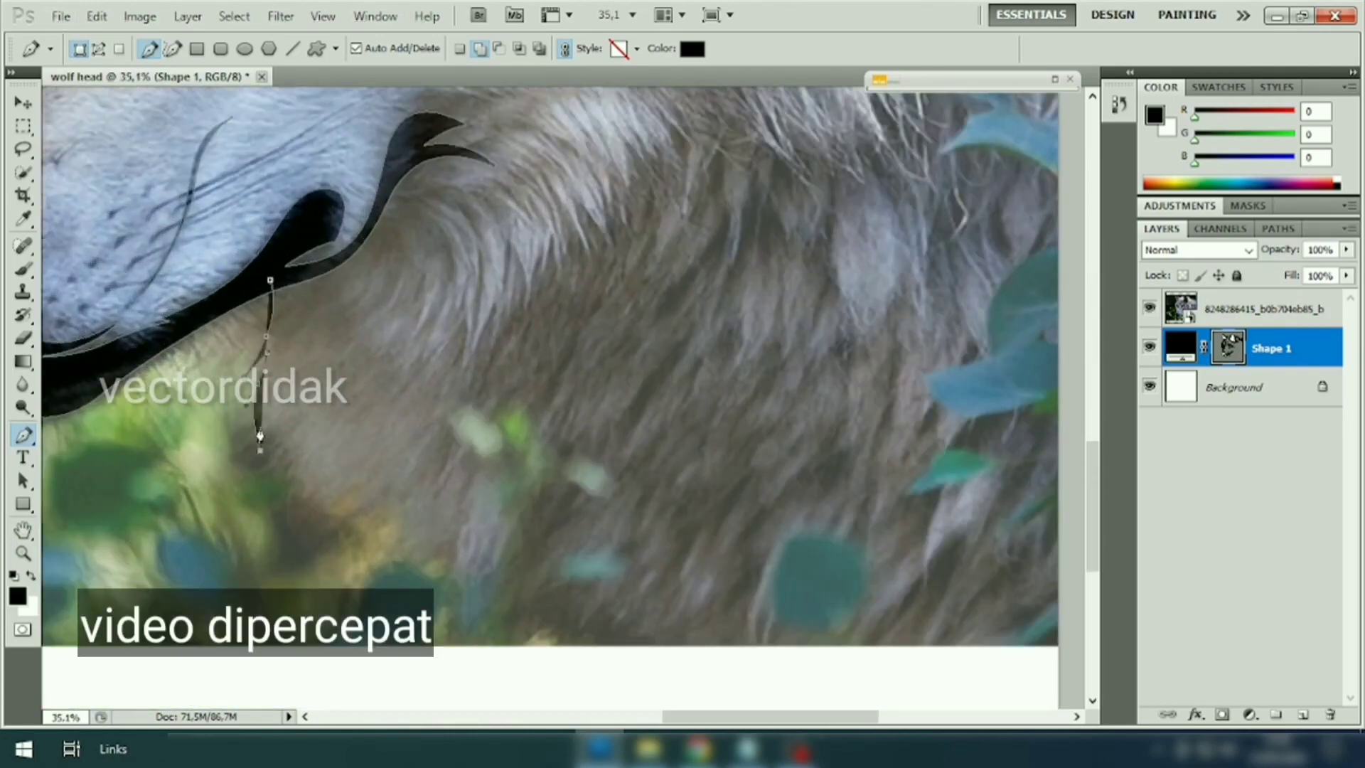
{"action": "left_click", "coordinate": [321, 320]}
Step: Trace the bottom edge of the neck fur, join the right spikes to the left, and close the shape
{"action": "left_click", "coordinate": [432, 367]}
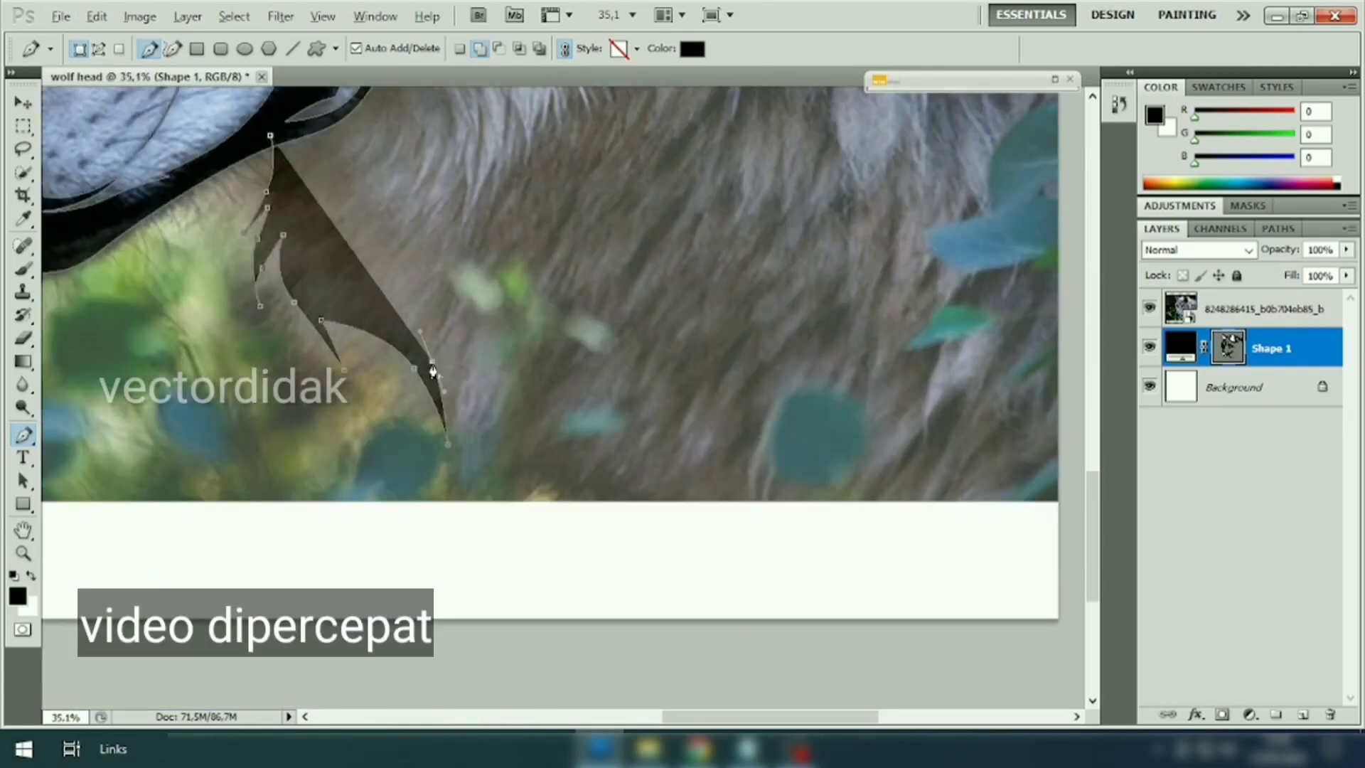
{"action": "scroll", "coordinate": [432, 367], "scroll_direction": "down", "scroll_amount": 2}
{"action": "left_click", "coordinate": [442, 496]}
{"action": "left_click", "coordinate": [668, 477]}
{"action": "left_click", "coordinate": [688, 415]}
{"action": "left_click", "coordinate": [610, 377]}
{"action": "left_click", "coordinate": [530, 389]}
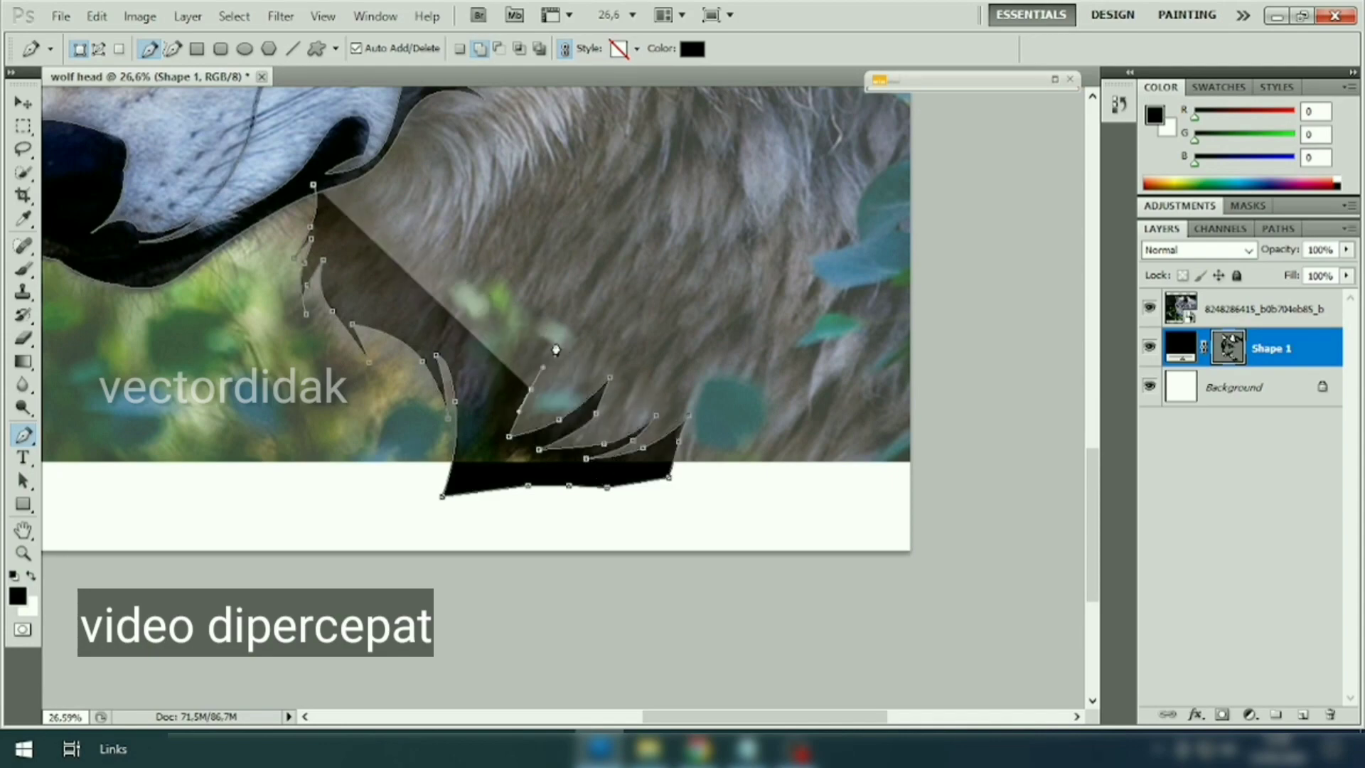
{"action": "left_click", "coordinate": [577, 296]}
{"action": "left_click", "coordinate": [519, 314]}
{"action": "scroll", "coordinate": [519, 313], "scroll_direction": "up", "scroll_amount": 3}
{"action": "left_click", "coordinate": [442, 421]}
{"action": "left_click", "coordinate": [382, 364]}
Step: Place anchors around the iris to outline the wolf's eye
{"action": "scroll", "coordinate": [175, 263], "scroll_direction": "up", "scroll_amount": 1}
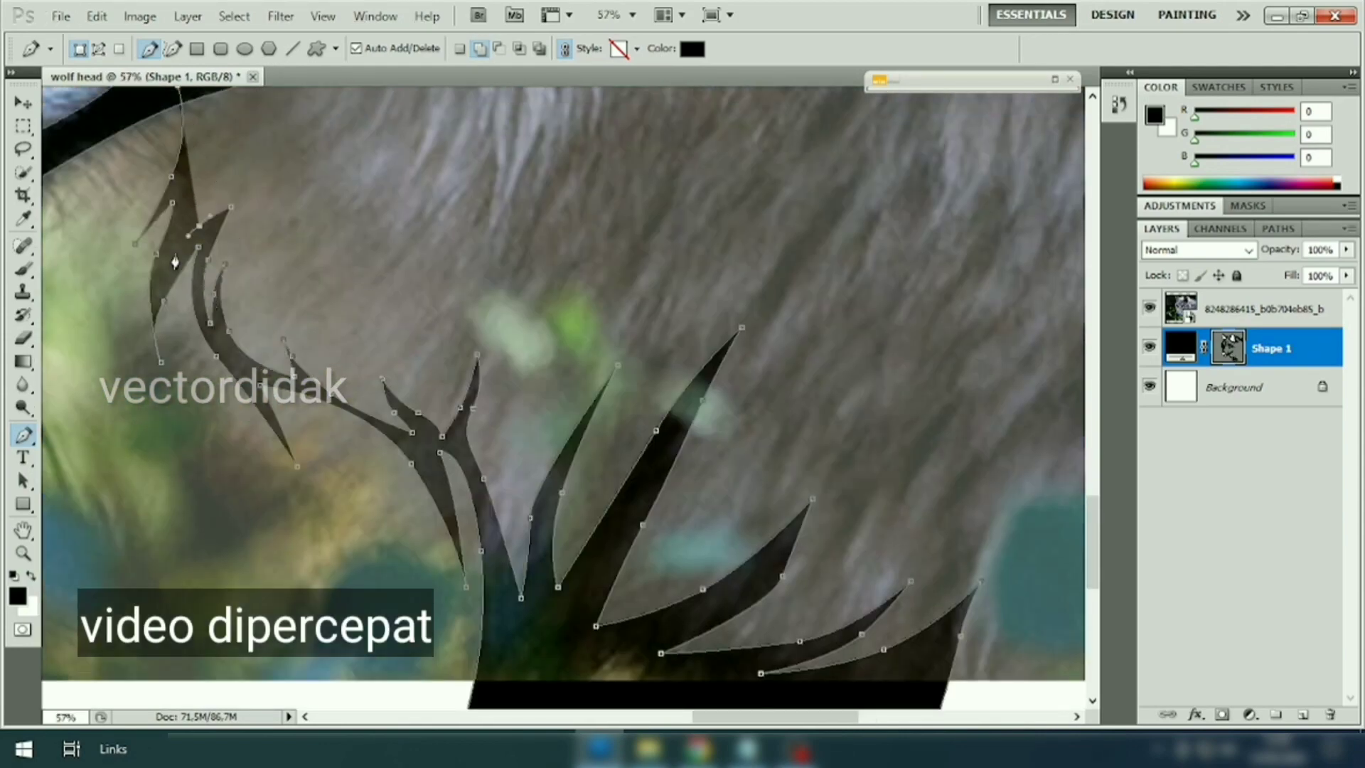
{"action": "scroll", "coordinate": [232, 268], "scroll_direction": "down", "scroll_amount": 3}
{"action": "scroll", "coordinate": [231, 268], "scroll_direction": "down", "scroll_amount": 2}
{"action": "scroll", "coordinate": [503, 381], "scroll_direction": "up", "scroll_amount": 5}
{"action": "scroll", "coordinate": [603, 403], "scroll_direction": "up", "scroll_amount": 1}
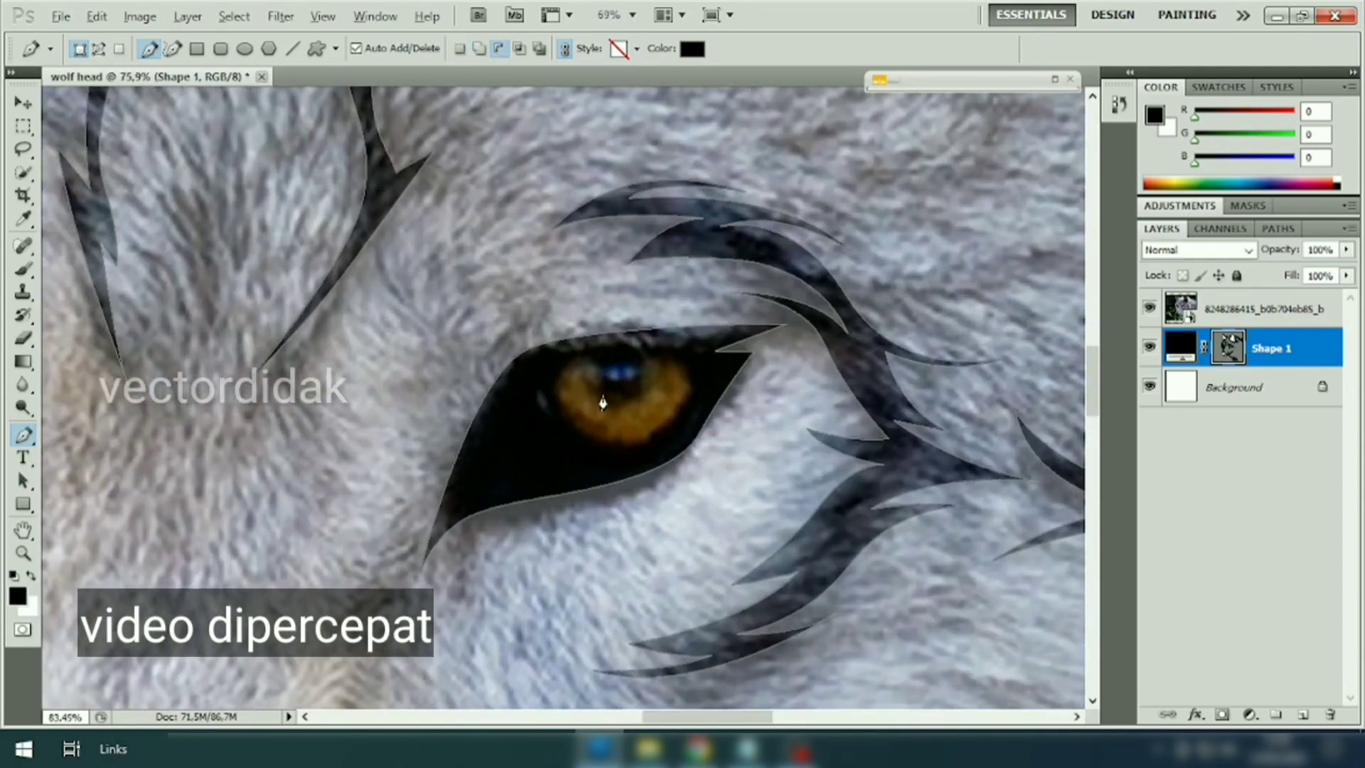
{"action": "left_click", "coordinate": [551, 427]}
{"action": "left_click", "coordinate": [640, 449]}
{"action": "left_click", "coordinate": [693, 420]}
{"action": "left_click", "coordinate": [682, 370]}
{"action": "left_click", "coordinate": [625, 359]}
{"action": "scroll", "coordinate": [190, 420], "scroll_direction": "up", "scroll_amount": 2}
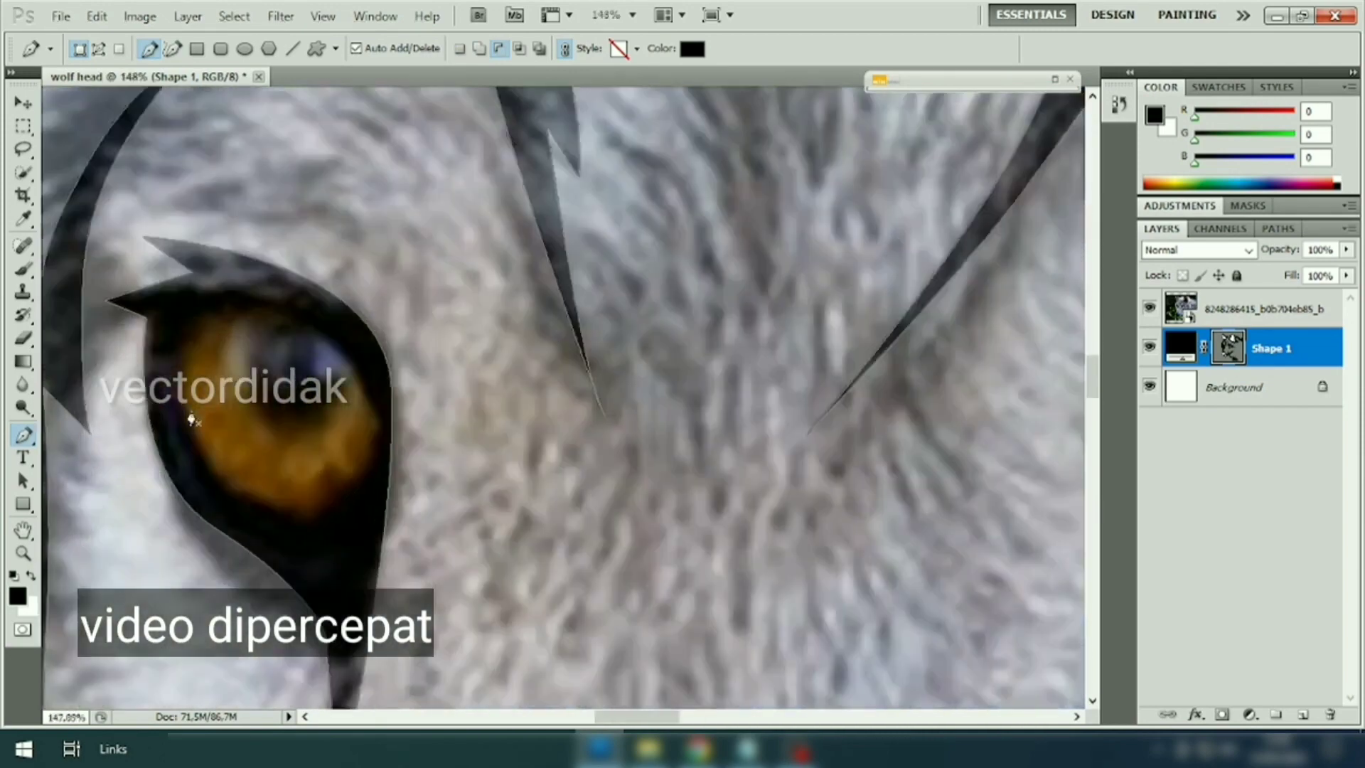
{"action": "scroll", "coordinate": [191, 421], "scroll_direction": "up", "scroll_amount": 2}
Step: Finish tracing around the iris and pupil, then save the document as wolf head.psd
{"action": "left_click", "coordinate": [384, 390]}
{"action": "left_click", "coordinate": [352, 348]}
{"action": "left_click", "coordinate": [359, 321]}
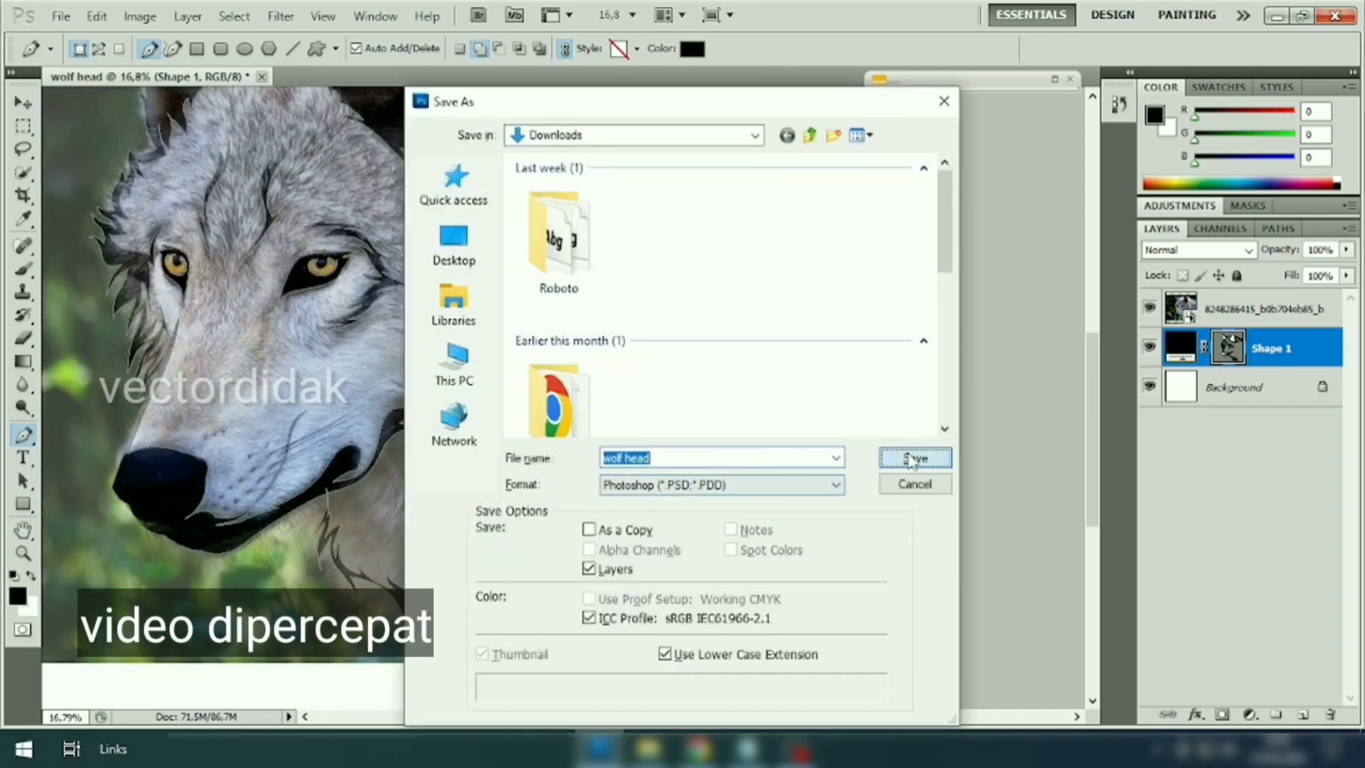
{"action": "left_click", "coordinate": [915, 459]}
Step: Trace a dark fur tuft running down the cheek
{"action": "scroll", "coordinate": [632, 344], "scroll_direction": "up", "scroll_amount": 2}
{"action": "left_click", "coordinate": [717, 349]}
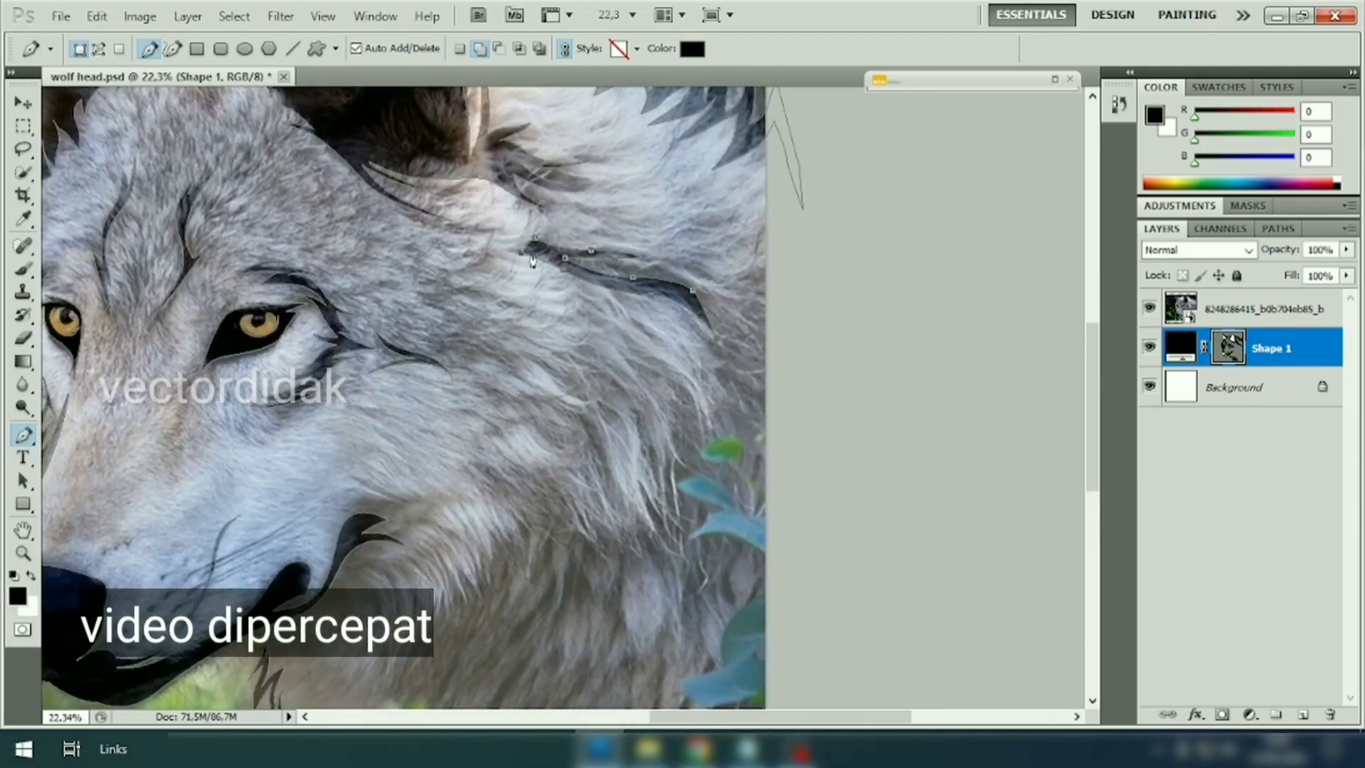
{"action": "left_click", "coordinate": [718, 407]}
{"action": "left_click", "coordinate": [660, 443]}
{"action": "left_click", "coordinate": [682, 525]}
{"action": "left_click", "coordinate": [653, 551]}
{"action": "left_click", "coordinate": [548, 523]}
Step: Trace two more fur tufts near the cheek, one reaching up toward the ruff
{"action": "scroll", "coordinate": [575, 557], "scroll_direction": "down", "scroll_amount": 2}
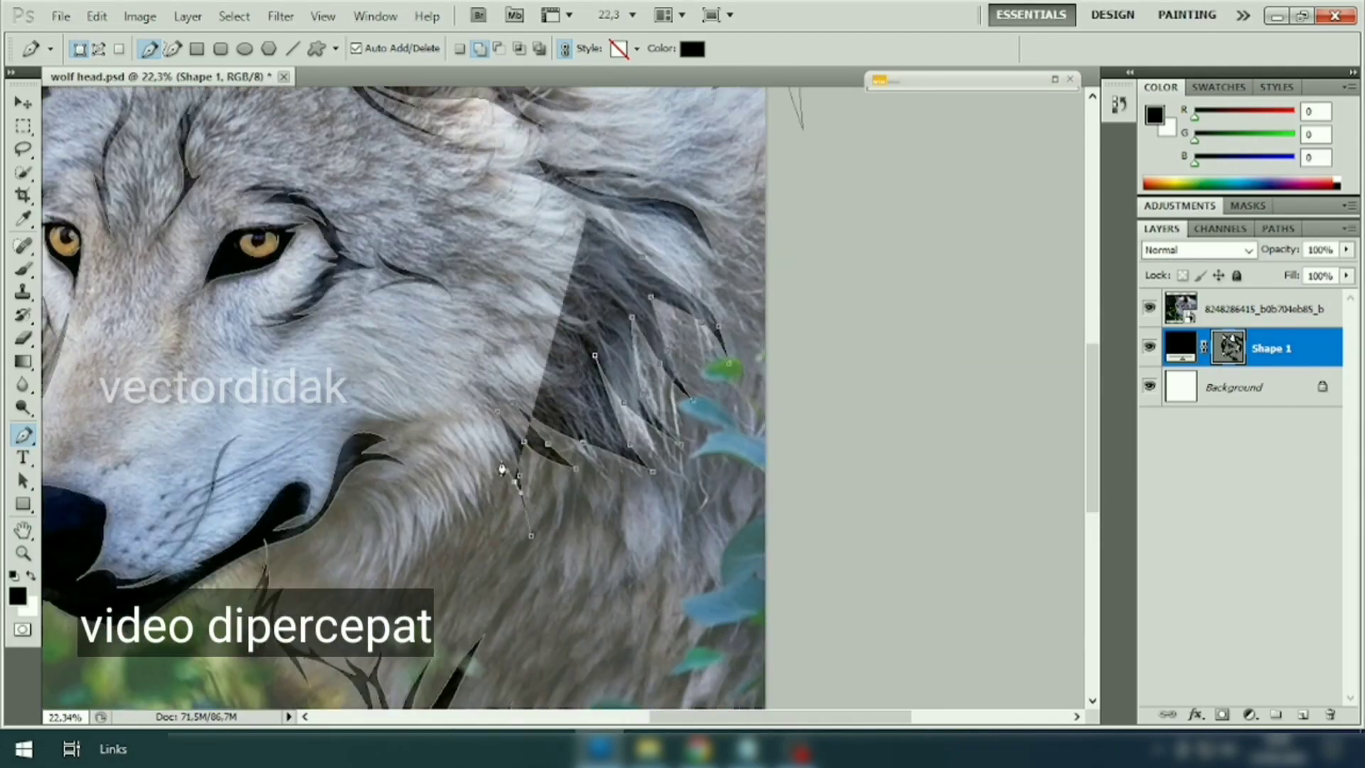
{"action": "left_click", "coordinate": [471, 415]}
{"action": "left_click", "coordinate": [531, 534]}
{"action": "left_click", "coordinate": [437, 565]}
{"action": "left_click", "coordinate": [393, 582]}
{"action": "left_click", "coordinate": [471, 509]}
{"action": "left_click", "coordinate": [496, 413]}
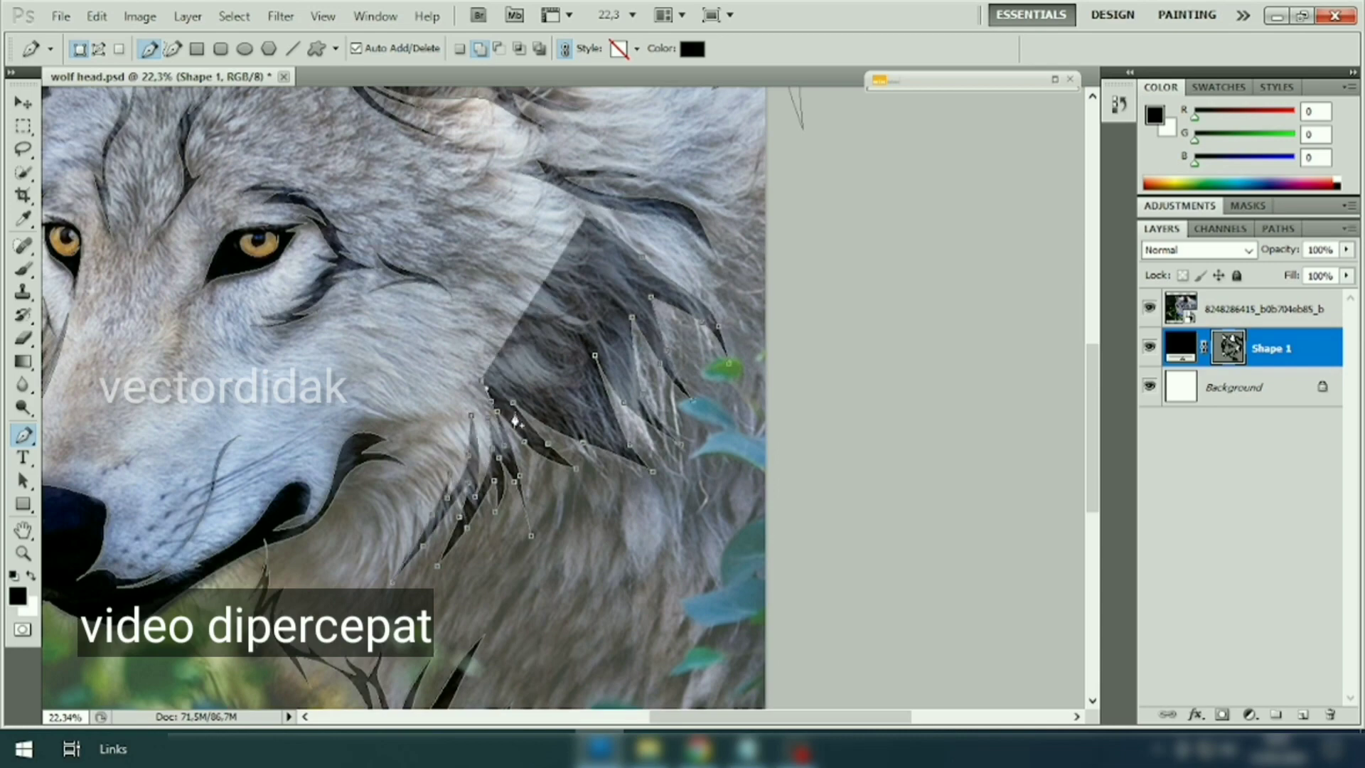
{"action": "left_click", "coordinate": [546, 411]}
{"action": "left_click", "coordinate": [532, 347]}
{"action": "left_click", "coordinate": [524, 292]}
{"action": "left_click", "coordinate": [541, 253]}
{"action": "left_click", "coordinate": [590, 249]}
Step: Fit the image in the window and hide the reference photo layer to check the linework
{"action": "key", "text": "ctrl+0"}
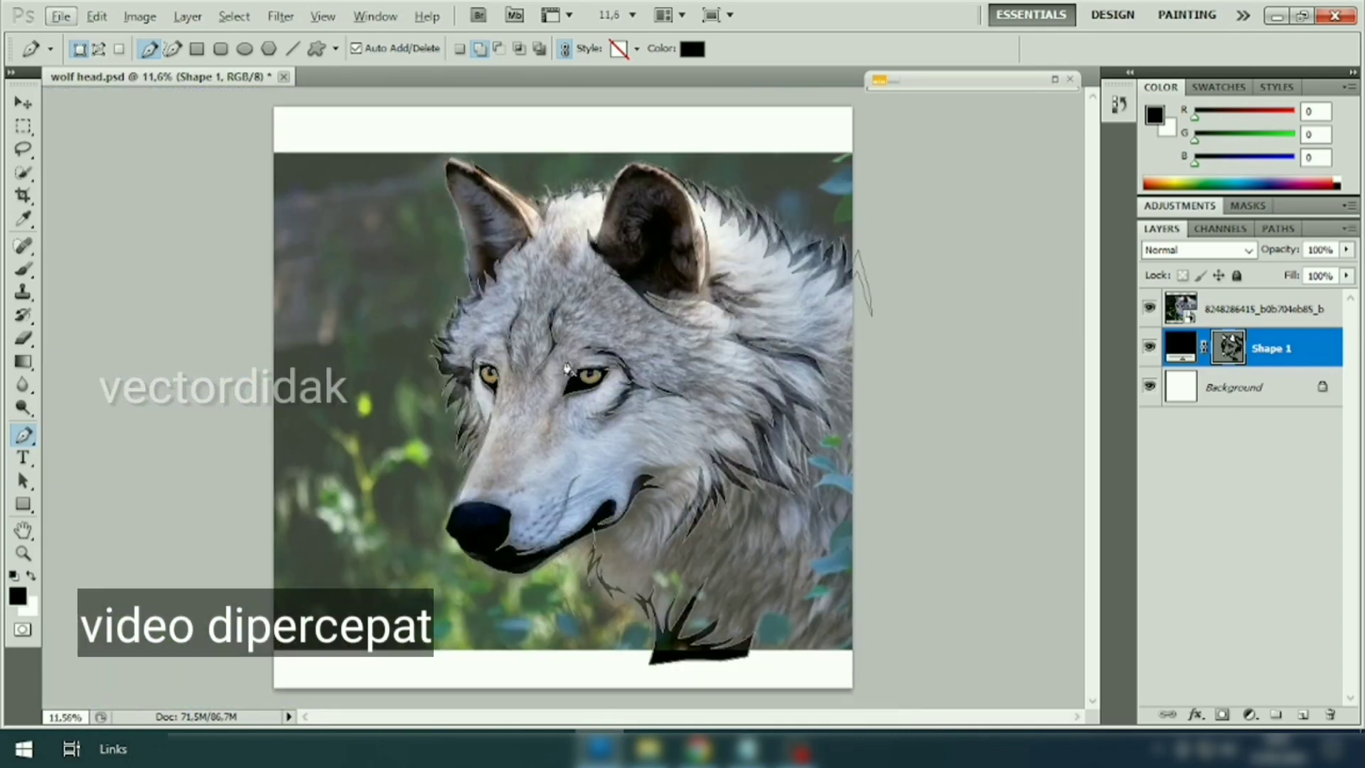
{"action": "left_click", "coordinate": [1150, 308]}
{"action": "left_click", "coordinate": [1223, 396]}
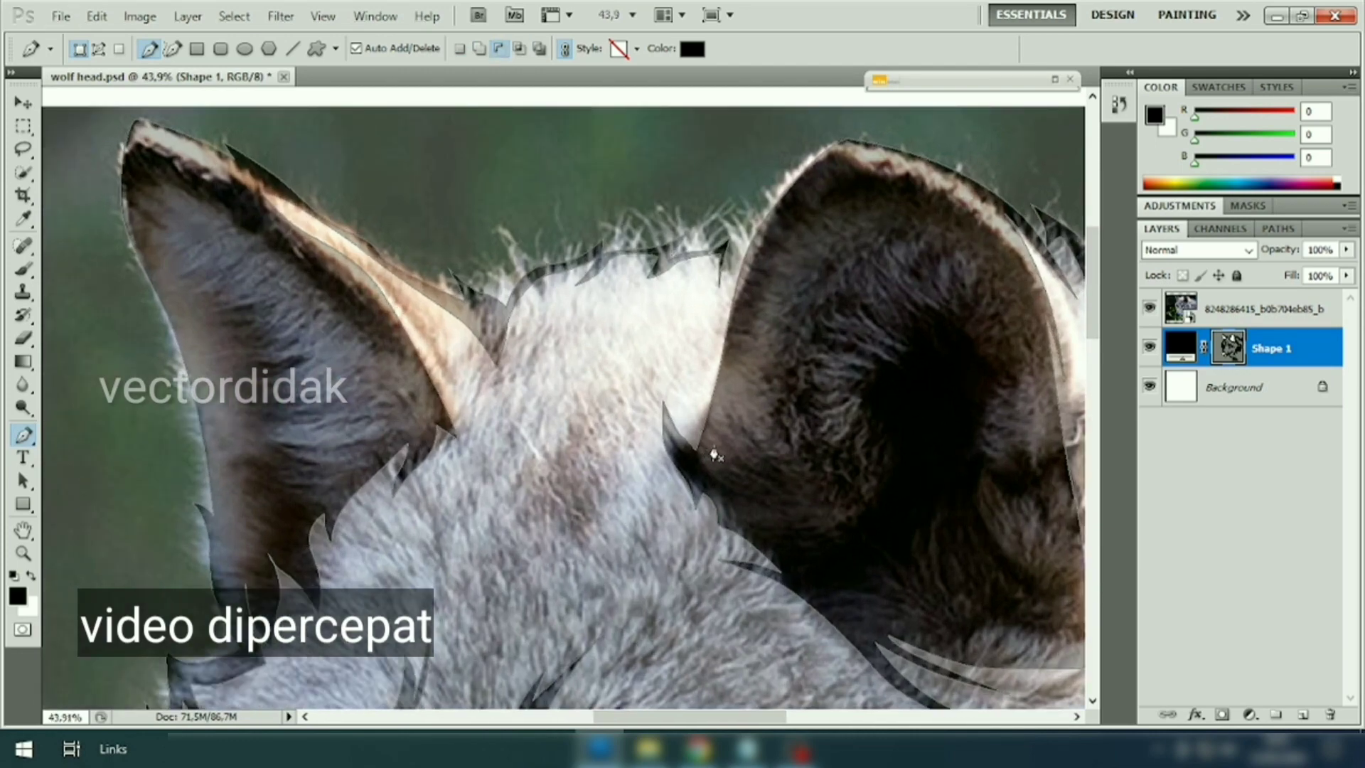
Step: Trace and close a six-point shape inside the ear
{"action": "left_click", "coordinate": [705, 449]}
{"action": "left_click", "coordinate": [745, 316]}
{"action": "left_click", "coordinate": [787, 239]}
{"action": "left_click", "coordinate": [888, 205]}
{"action": "left_click", "coordinate": [784, 327]}
{"action": "left_click", "coordinate": [759, 449]}
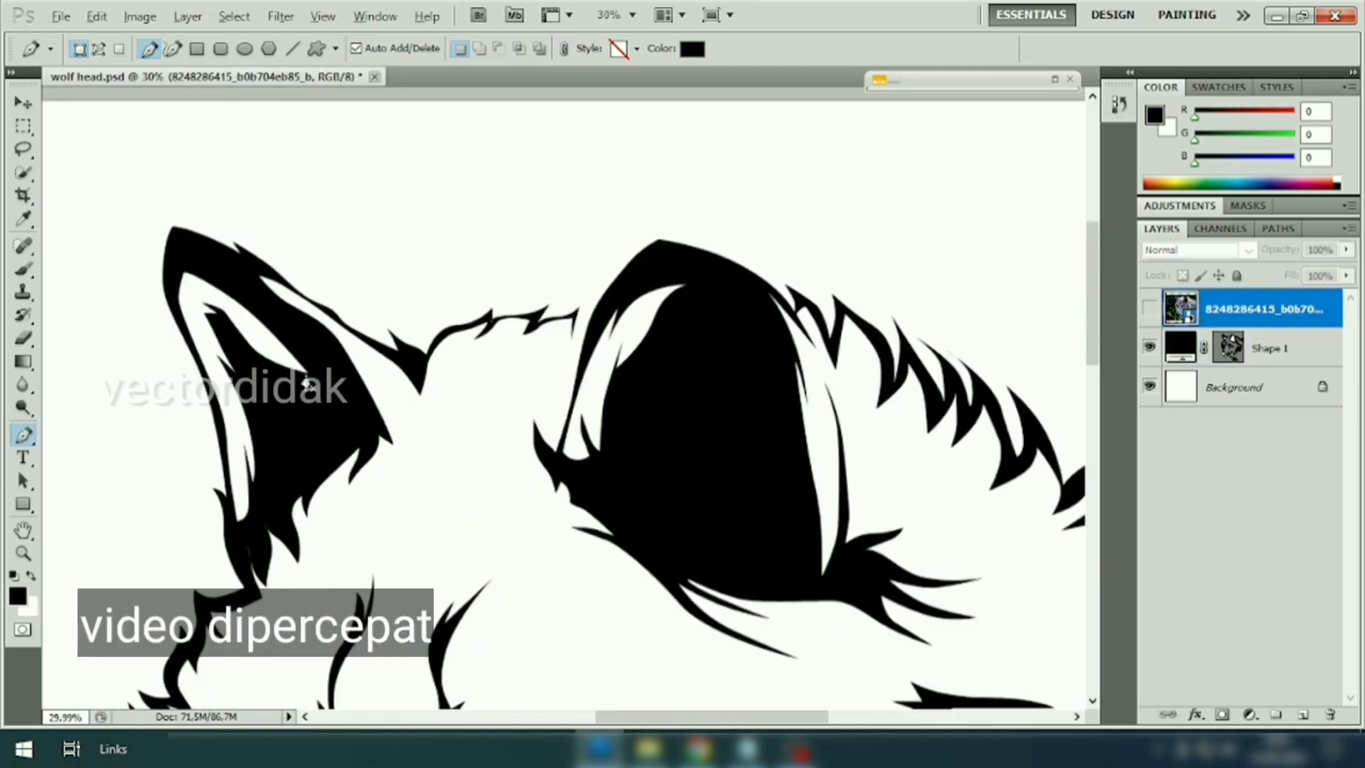
Step: Fit the view, free-transform and commit the Shape 1 linework, then select the Background layer
{"action": "key", "text": "ctrl+minus"}
{"action": "key", "text": "ctrl+0"}
{"action": "left_click", "coordinate": [1265, 347]}
{"action": "key", "text": "ctrl+t"}
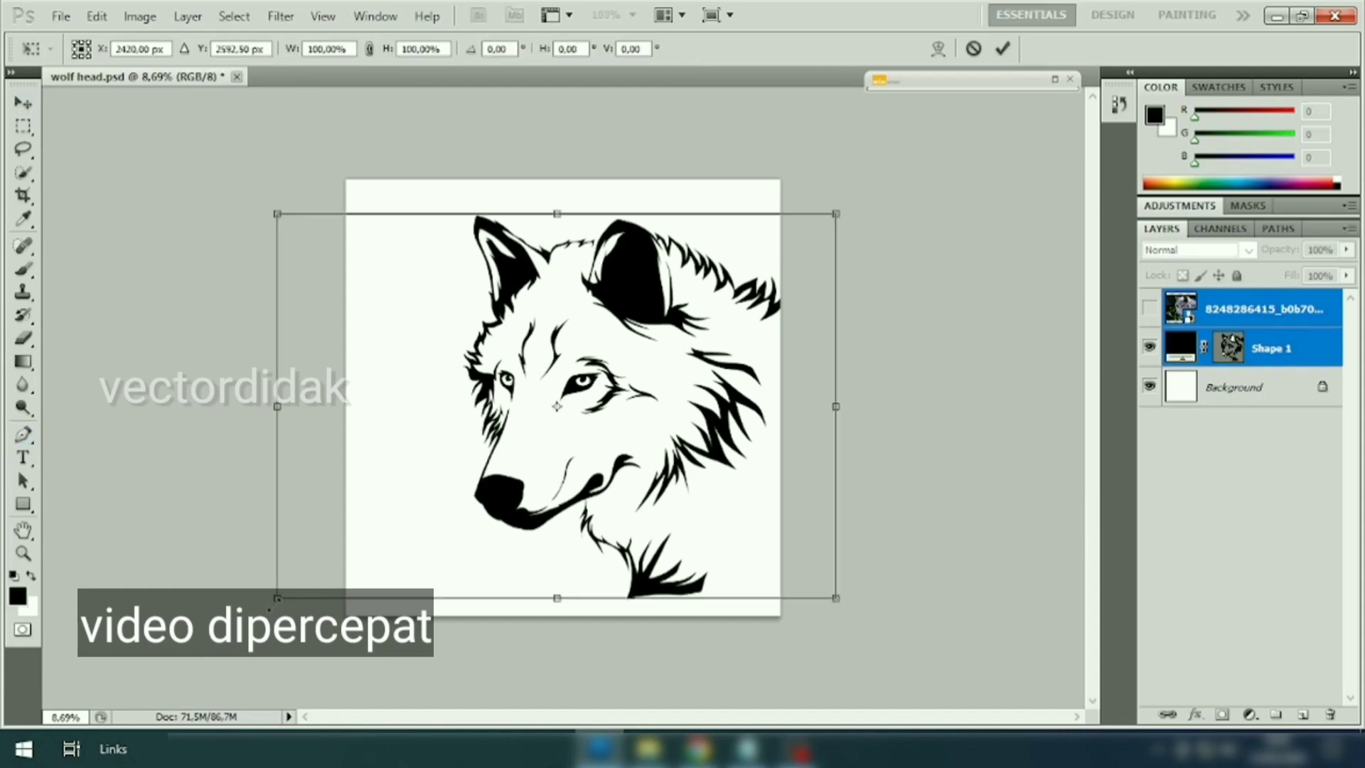
{"action": "key", "text": "Return"}
{"action": "left_click", "coordinate": [1237, 387]}
Step: With the Pen tool, start a new shape along a fur tuft
{"action": "key", "text": "p"}
{"action": "scroll", "coordinate": [599, 379], "scroll_direction": "up", "scroll_amount": 5}
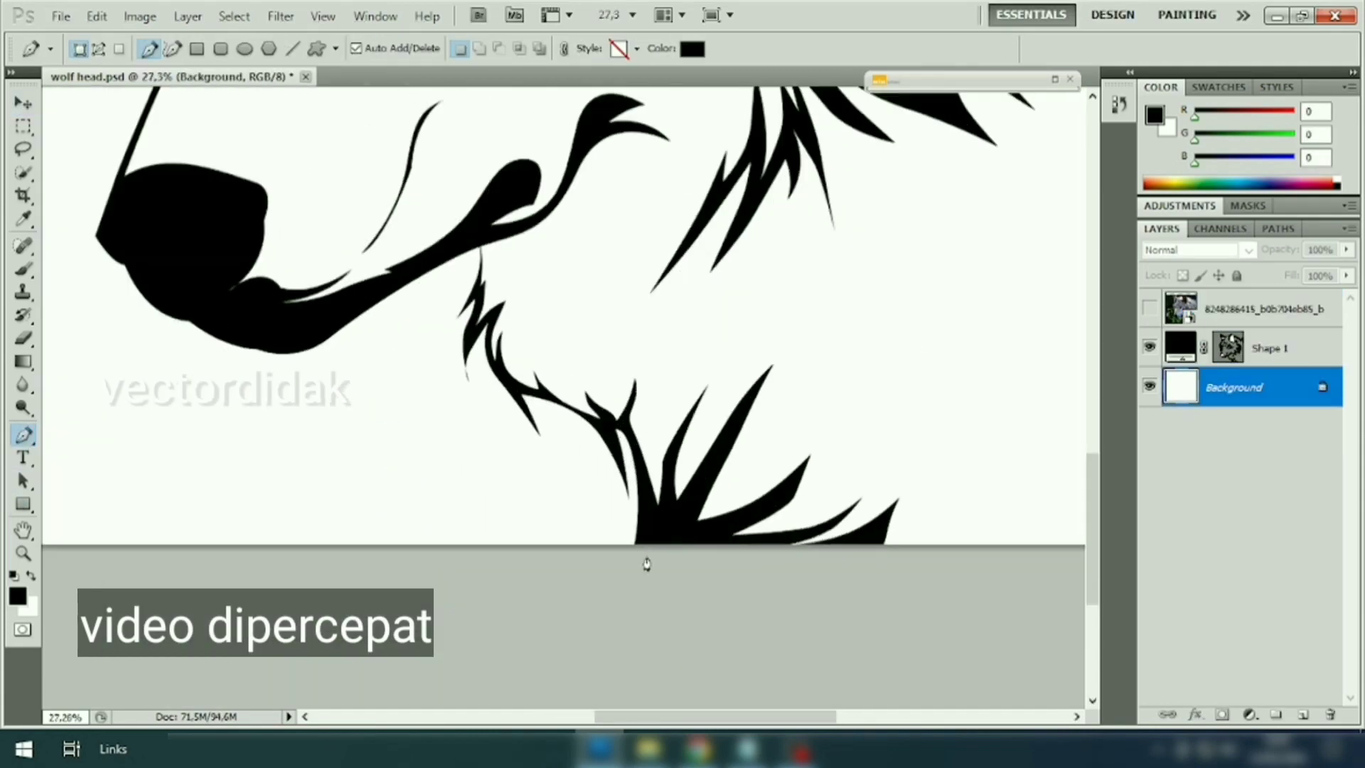
{"action": "left_click", "coordinate": [662, 647]}
{"action": "left_click", "coordinate": [613, 370]}
Step: Extend the new head shape along the fur edge and fill it red #d82424
{"action": "left_click", "coordinate": [546, 363]}
{"action": "left_click", "coordinate": [479, 324]}
{"action": "left_click", "coordinate": [392, 291]}
{"action": "scroll", "coordinate": [393, 291], "scroll_direction": "up", "scroll_amount": 2}
{"action": "left_click", "coordinate": [692, 48]}
{"action": "left_click", "coordinate": [637, 213]}
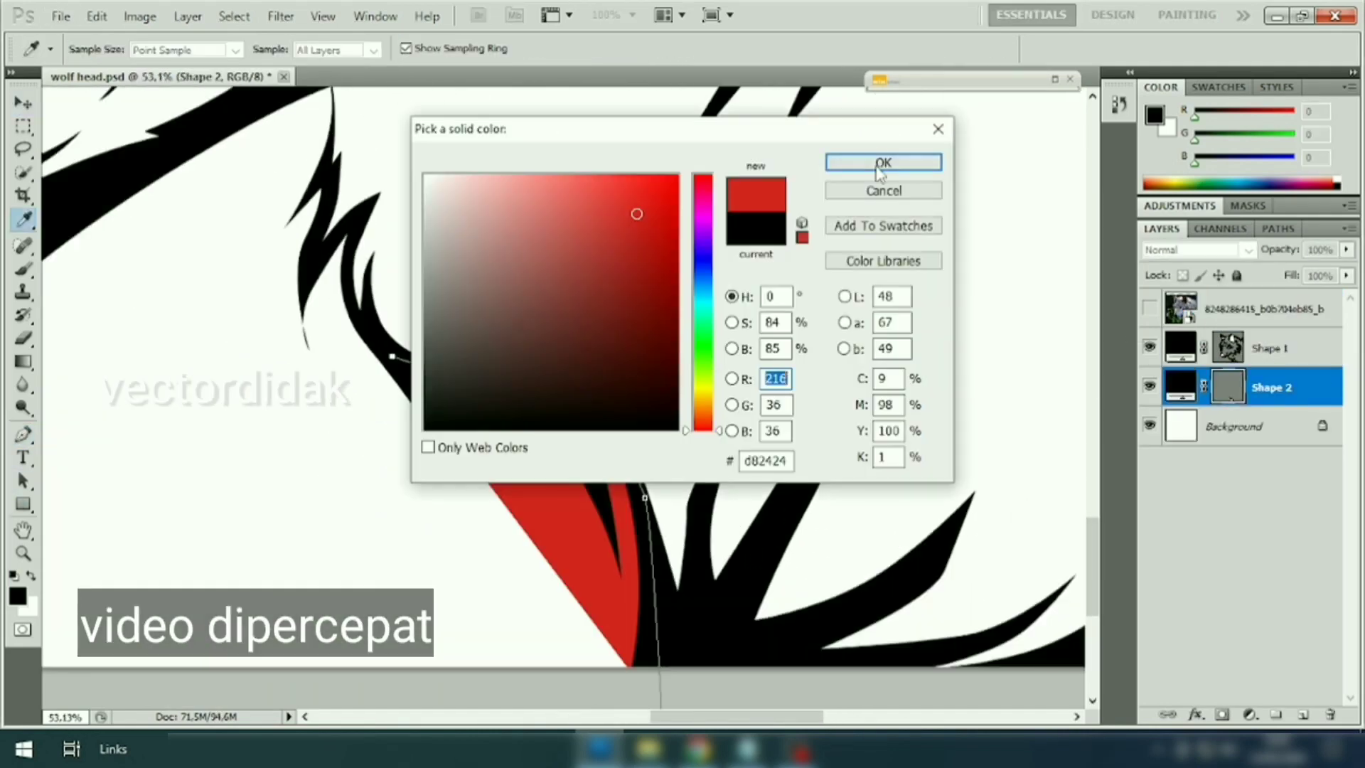
{"action": "left_click", "coordinate": [880, 161]}
Step: Finish tracing the red fill around the wolf's head and close its outline
{"action": "scroll", "coordinate": [498, 356], "scroll_direction": "up", "scroll_amount": 3}
{"action": "left_click", "coordinate": [308, 196]}
{"action": "scroll", "coordinate": [308, 200], "scroll_direction": "down", "scroll_amount": 3}
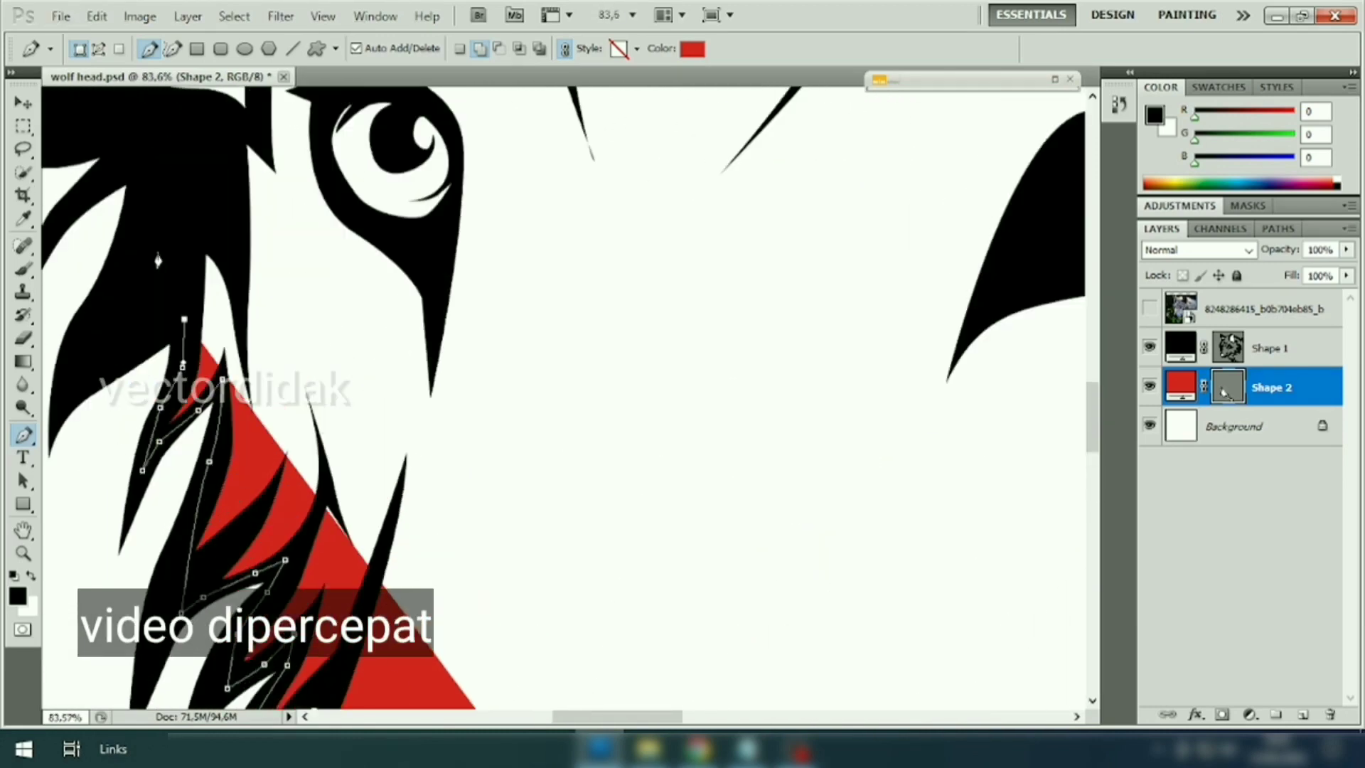
{"action": "left_click", "coordinate": [450, 273]}
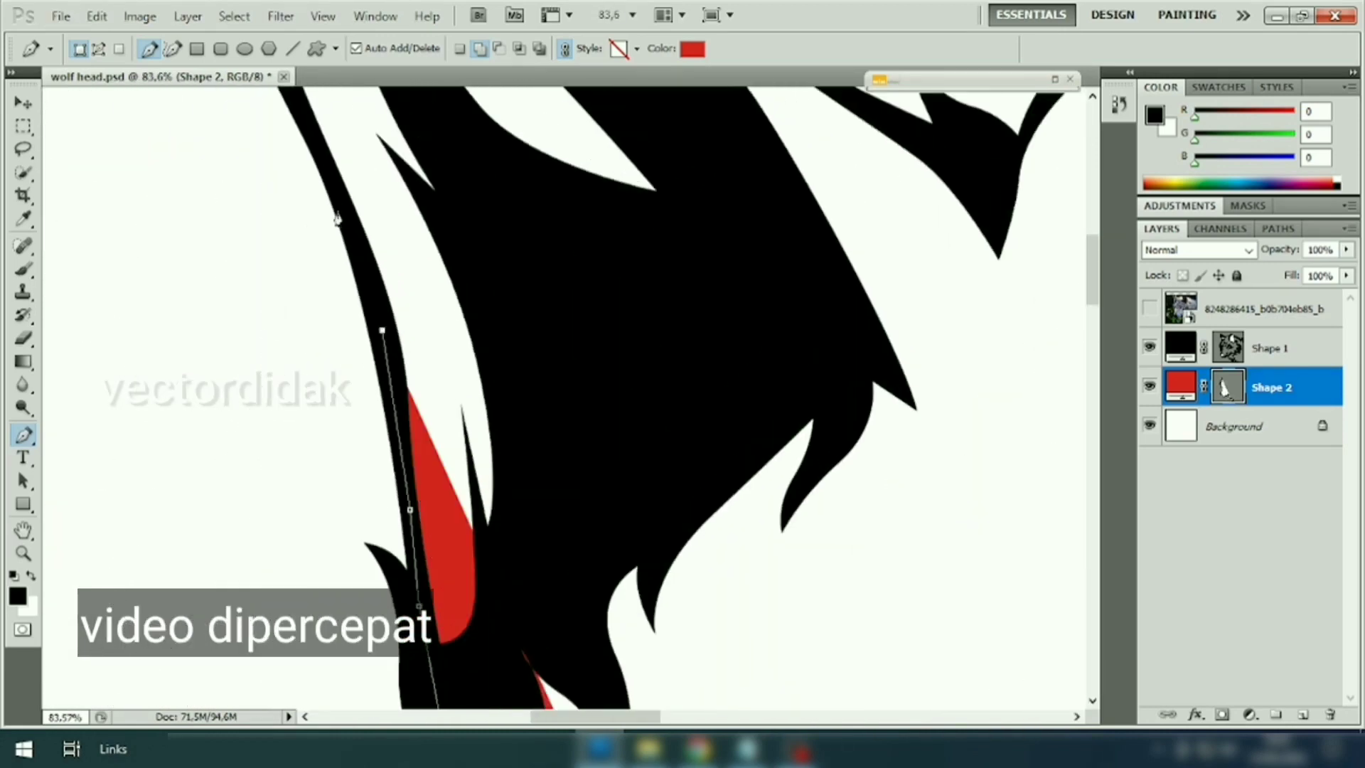
{"action": "left_click", "coordinate": [658, 286]}
{"action": "left_click", "coordinate": [823, 268]}
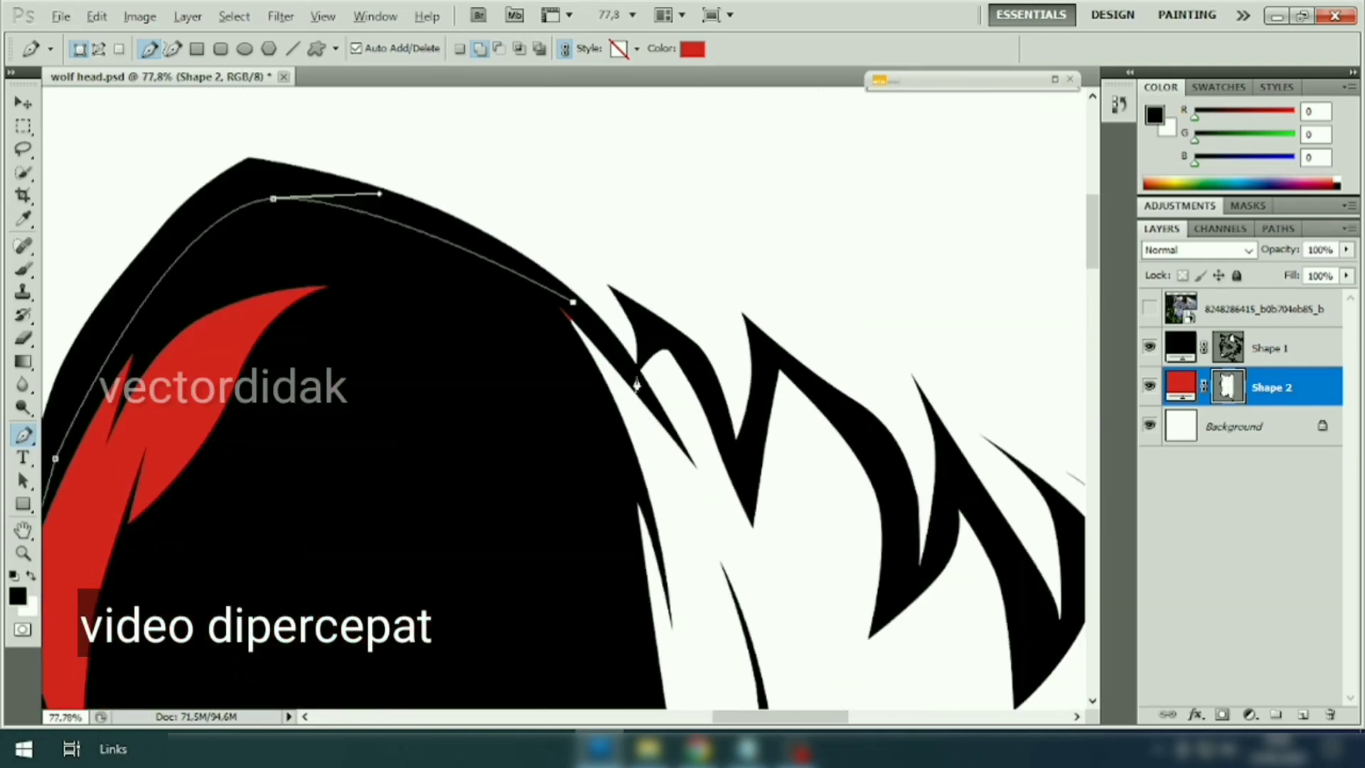
{"action": "left_click", "coordinate": [783, 470]}
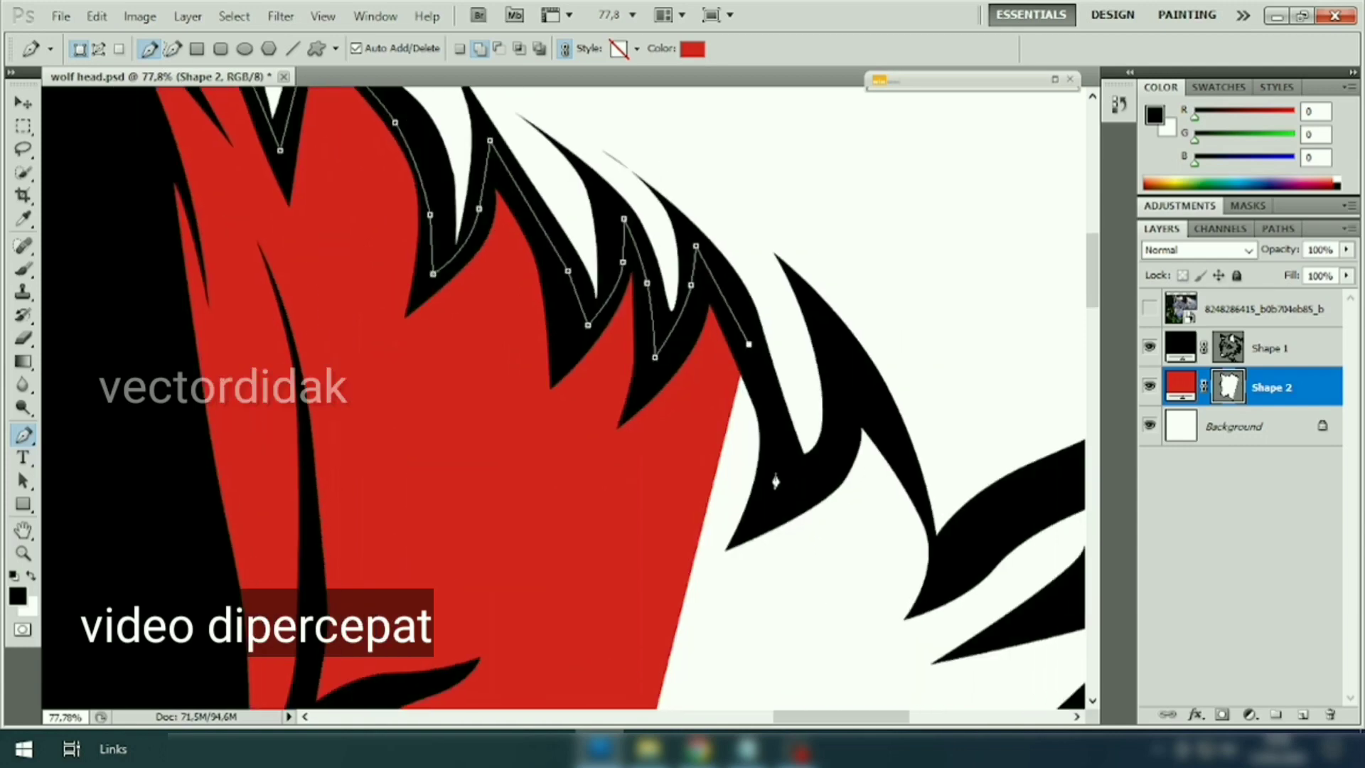
{"action": "left_click", "coordinate": [869, 434]}
Step: Duplicate the red shape layer, group the layers into Group 1 and select Shape 2
{"action": "key", "text": "ctrl+0"}
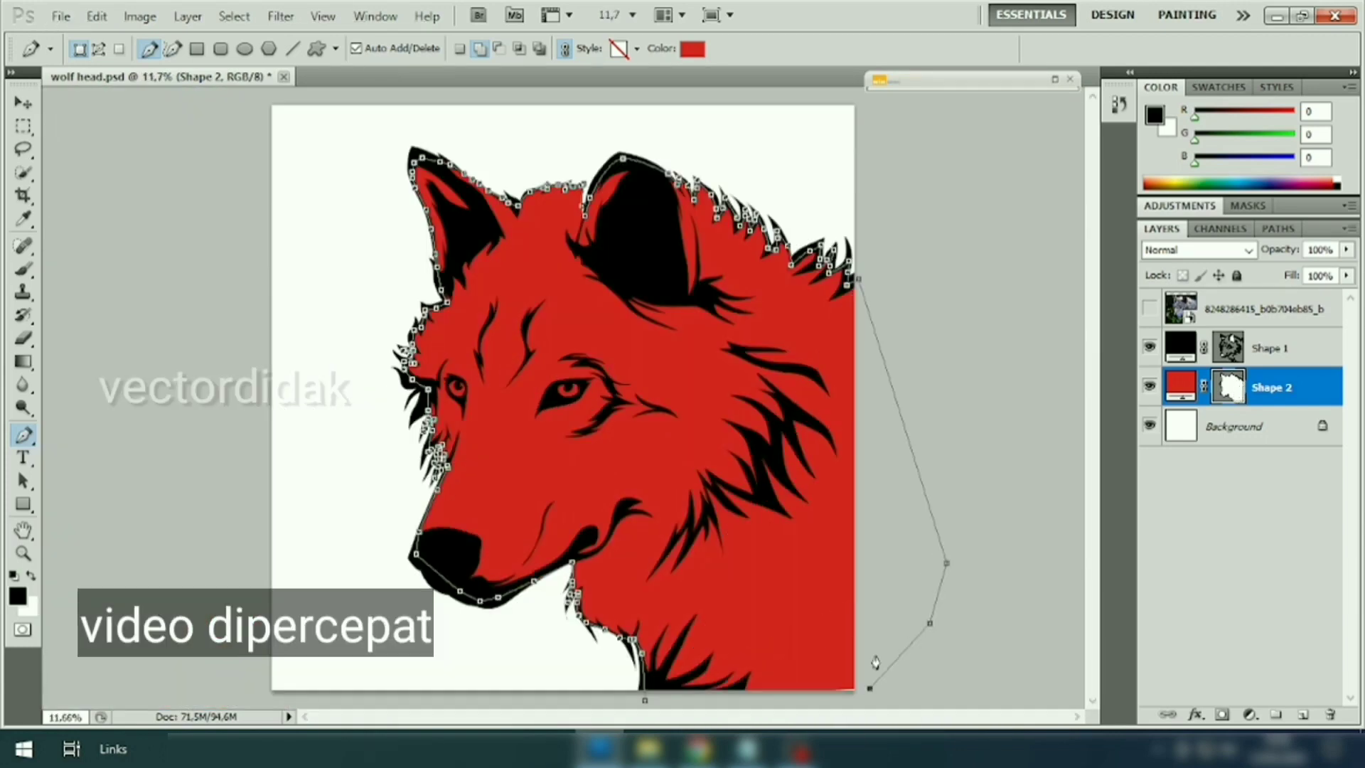
{"action": "key", "text": "ctrl+g"}
{"action": "left_click", "coordinate": [1170, 300]}
{"action": "left_click", "coordinate": [1286, 449]}
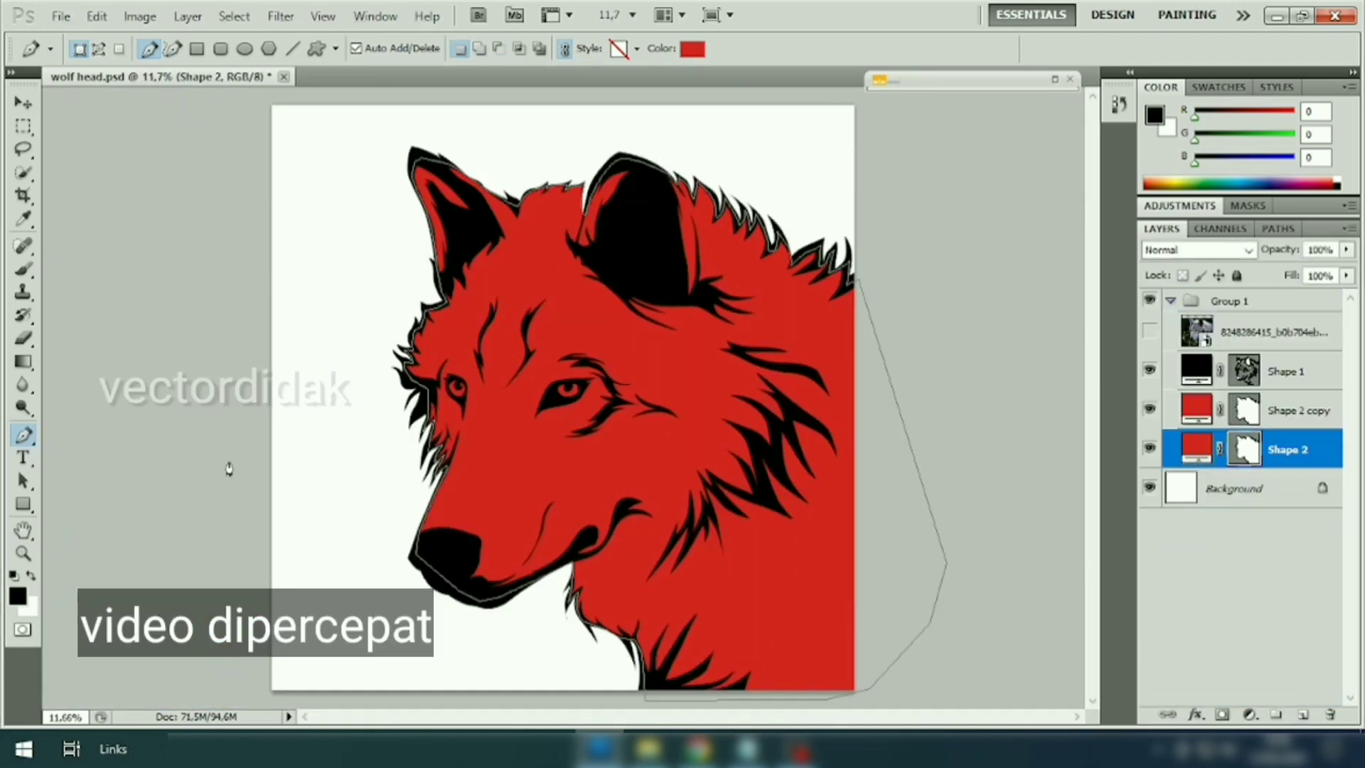
Step: Trace shading on Shape 2 around the muzzle, jaw and neck fur
{"action": "scroll", "coordinate": [867, 442], "scroll_direction": "up", "scroll_amount": 3}
{"action": "left_click", "coordinate": [573, 453]}
{"action": "left_click", "coordinate": [676, 494]}
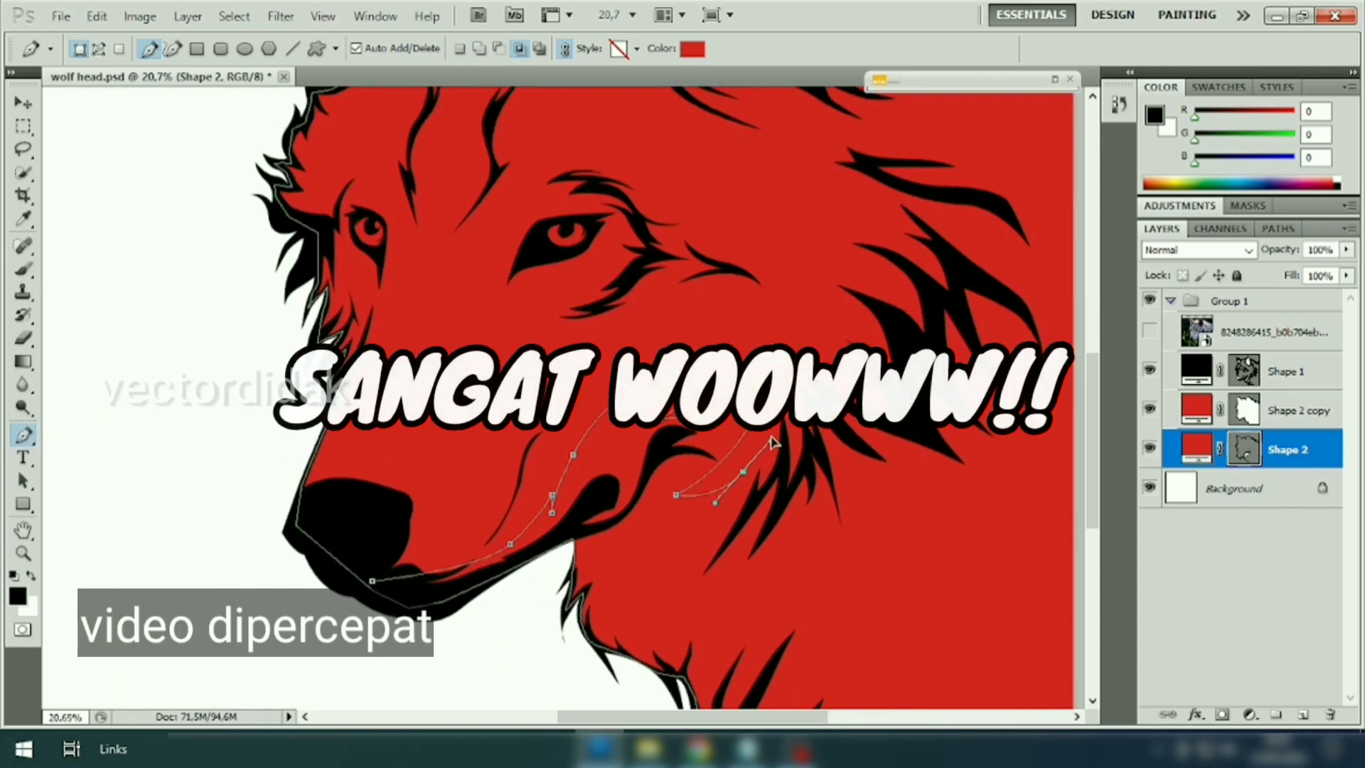
{"action": "left_click", "coordinate": [780, 491]}
{"action": "left_click", "coordinate": [844, 440]}
{"action": "left_click", "coordinate": [917, 277]}
{"action": "scroll", "coordinate": [917, 285], "scroll_direction": "up", "scroll_amount": 1}
{"action": "left_click", "coordinate": [874, 386]}
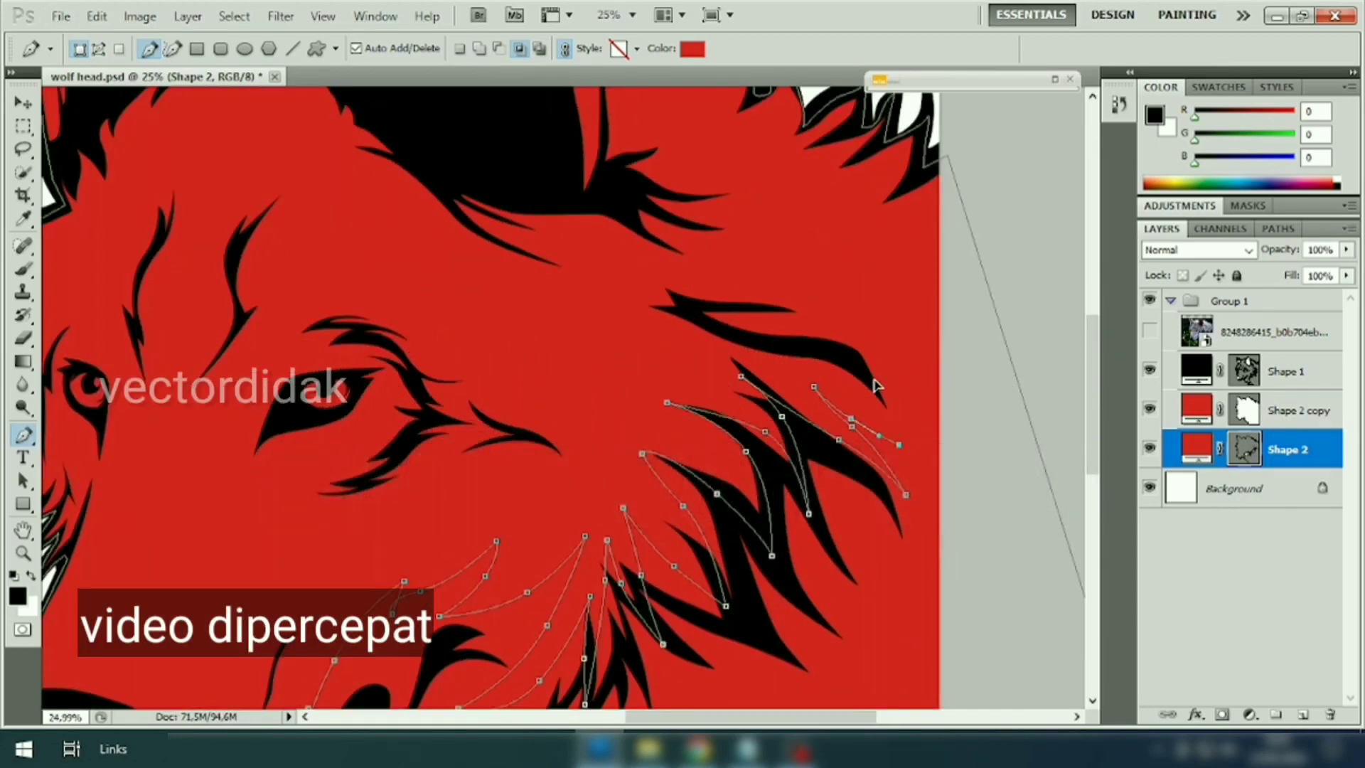
{"action": "scroll", "coordinate": [853, 355], "scroll_direction": "up", "scroll_amount": 1}
{"action": "left_click", "coordinate": [604, 370]}
Step: Trace shading near the top of the ear and close the shading shape
{"action": "left_click", "coordinate": [627, 467]}
{"action": "left_click", "coordinate": [543, 418]}
{"action": "scroll", "coordinate": [604, 370], "scroll_direction": "up", "scroll_amount": 2}
{"action": "left_click", "coordinate": [523, 260]}
{"action": "left_click", "coordinate": [579, 260]}
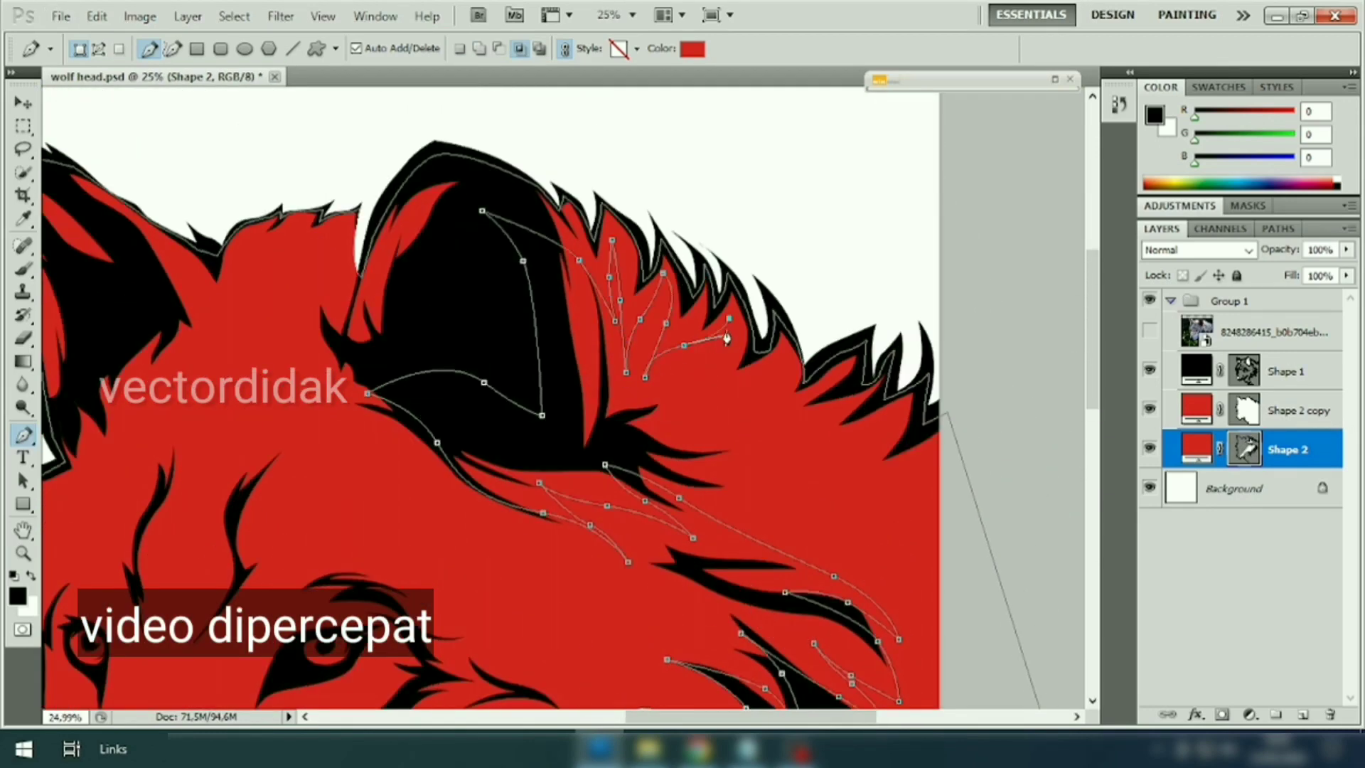
{"action": "scroll", "coordinate": [726, 339], "scroll_direction": "down", "scroll_amount": 2}
{"action": "scroll", "coordinate": [726, 339], "scroll_direction": "up", "scroll_amount": 2}
{"action": "scroll", "coordinate": [569, 355], "scroll_direction": "down", "scroll_amount": 3}
Step: Change the Shape 2 fill to the darker red #c52222
{"action": "double_click", "coordinate": [1197, 447]}
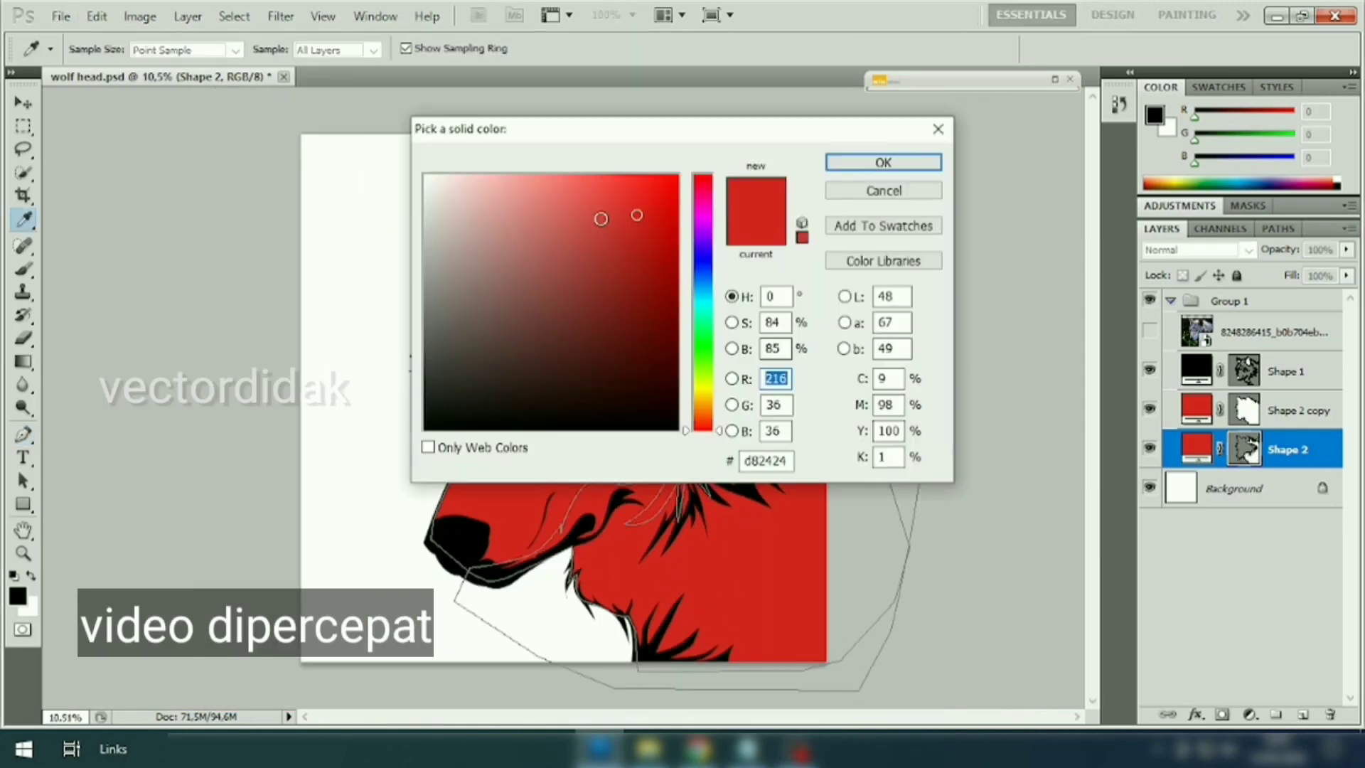
{"action": "left_click_drag", "start_coordinate": [497, 128], "coordinate": [921, 128]}
{"action": "left_click", "coordinate": [1059, 232]}
{"action": "left_click", "coordinate": [1306, 162]}
{"action": "left_click", "coordinate": [1286, 410]}
{"action": "double_click", "coordinate": [1196, 410]}
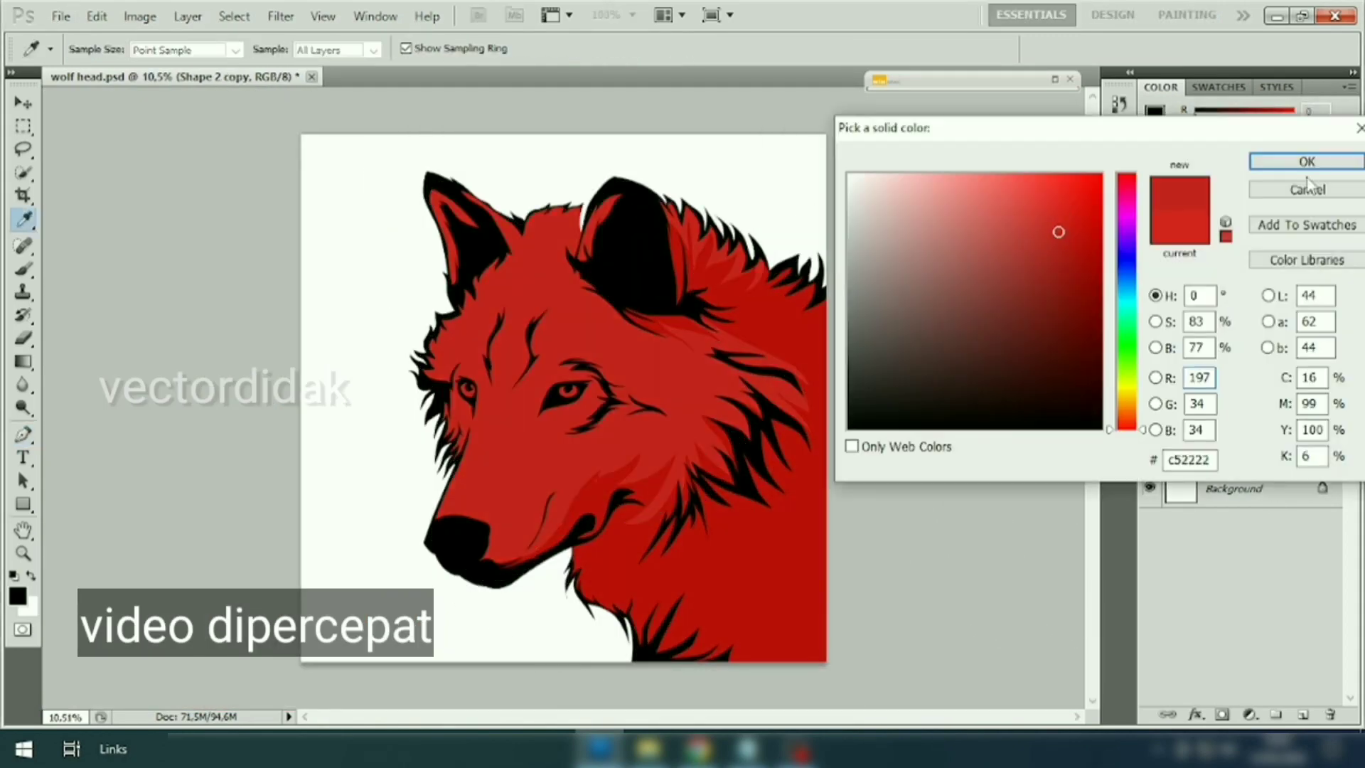
{"action": "left_click", "coordinate": [1306, 161]}
{"action": "double_click", "coordinate": [1197, 410]}
{"action": "left_click", "coordinate": [1073, 275]}
{"action": "left_click", "coordinate": [1307, 162]}
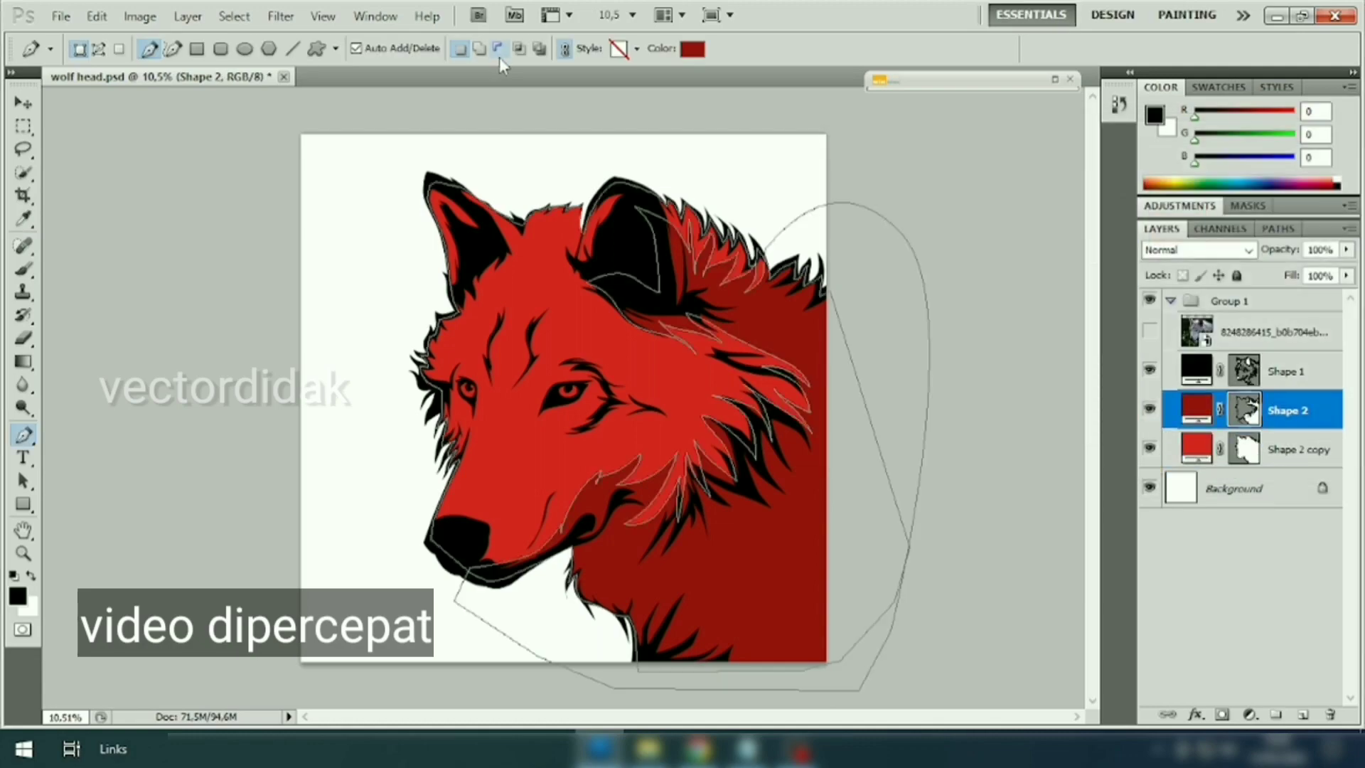
Step: Switch to Add to shape area and add dark red shading beside the nose
{"action": "left_click", "coordinate": [479, 48]}
{"action": "scroll", "coordinate": [498, 540], "scroll_direction": "up", "scroll_amount": 5}
{"action": "left_click", "coordinate": [563, 456]}
{"action": "left_click", "coordinate": [523, 487]}
{"action": "left_click", "coordinate": [483, 602]}
{"action": "left_click", "coordinate": [502, 514]}
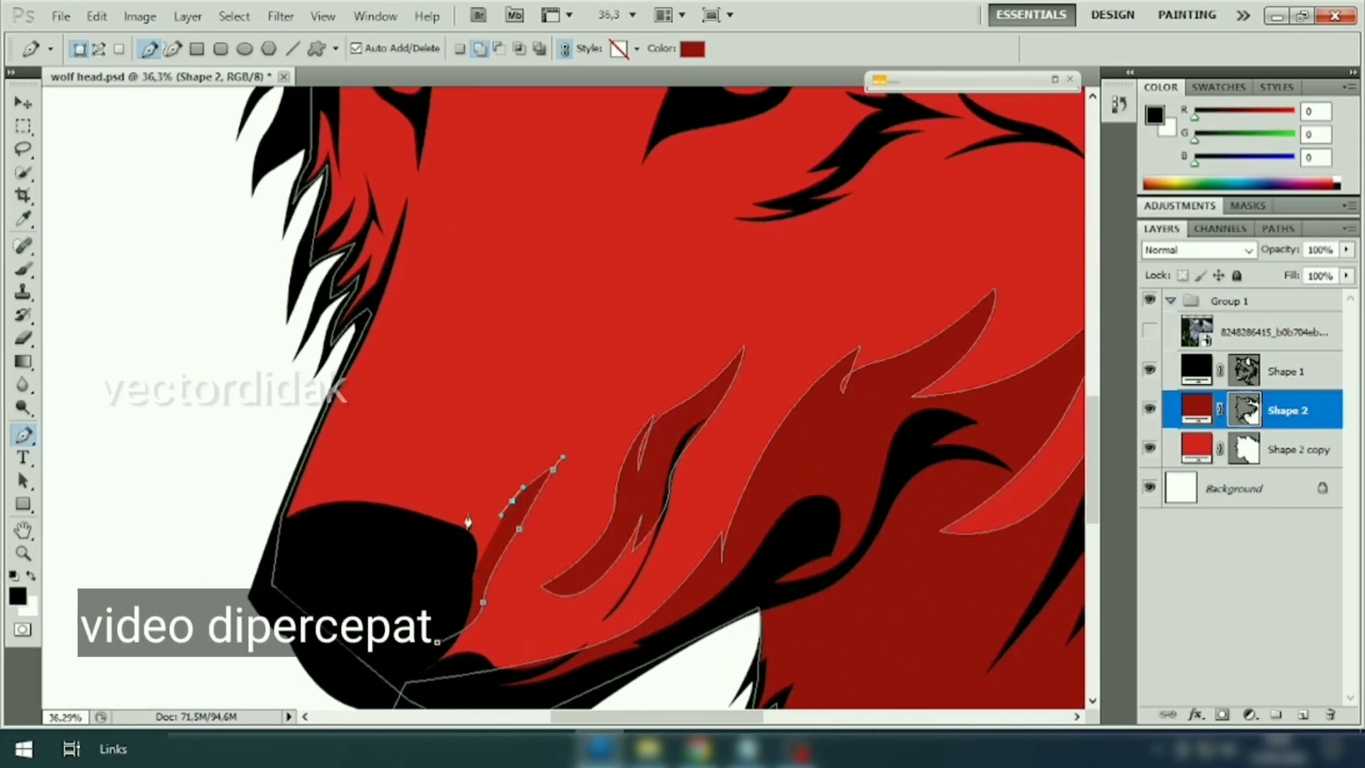
{"action": "scroll", "coordinate": [468, 523], "scroll_direction": "down", "scroll_amount": 5}
{"action": "scroll", "coordinate": [524, 479], "scroll_direction": "up", "scroll_amount": 6}
Step: Add a dark red shading shape around the eye fur
{"action": "left_click", "coordinate": [432, 325]}
{"action": "left_click", "coordinate": [498, 249]}
{"action": "left_click", "coordinate": [722, 279]}
{"action": "left_click", "coordinate": [1046, 373]}
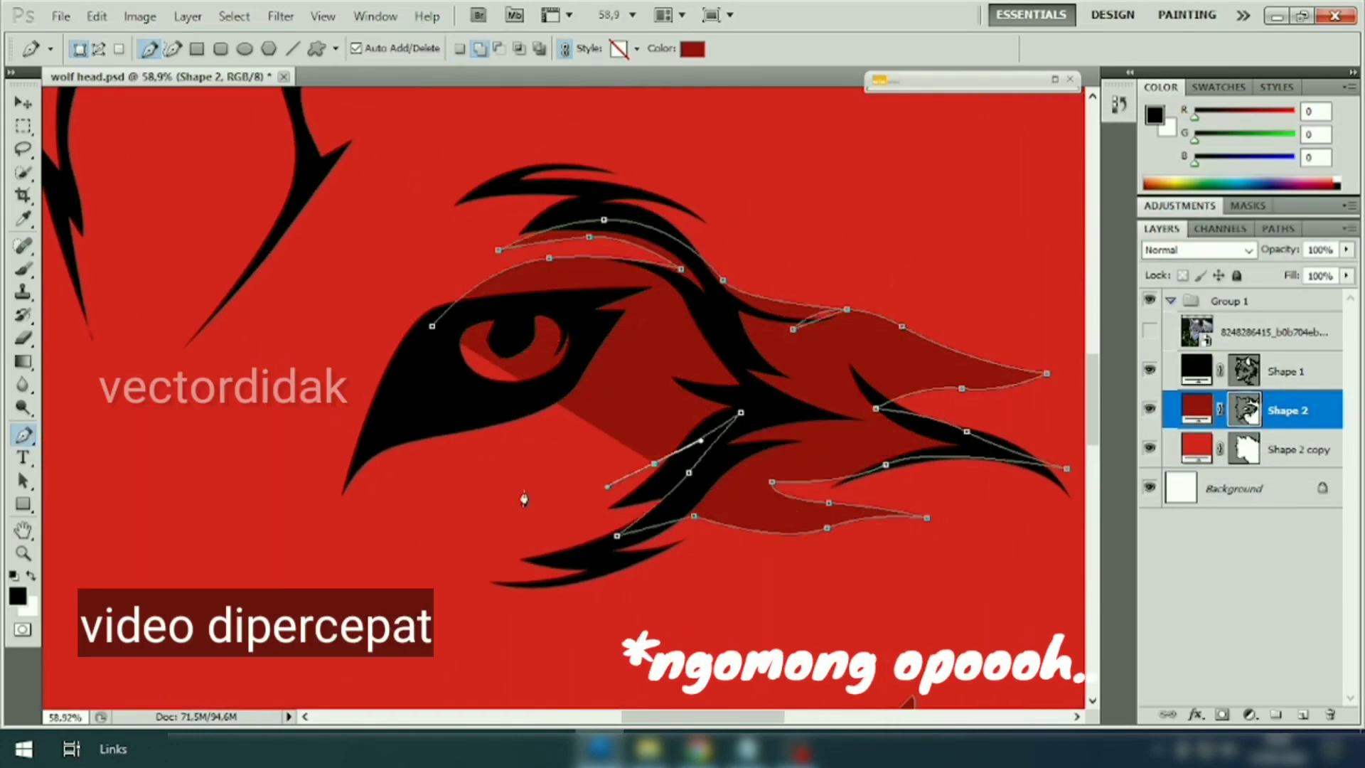
{"action": "scroll", "coordinate": [405, 344], "scroll_direction": "down", "scroll_amount": 2}
Step: Add two dark red fur tufts on the forehead
{"action": "left_click", "coordinate": [700, 151]}
{"action": "left_click", "coordinate": [585, 365]}
{"action": "left_click", "coordinate": [630, 366]}
{"action": "left_click", "coordinate": [583, 390]}
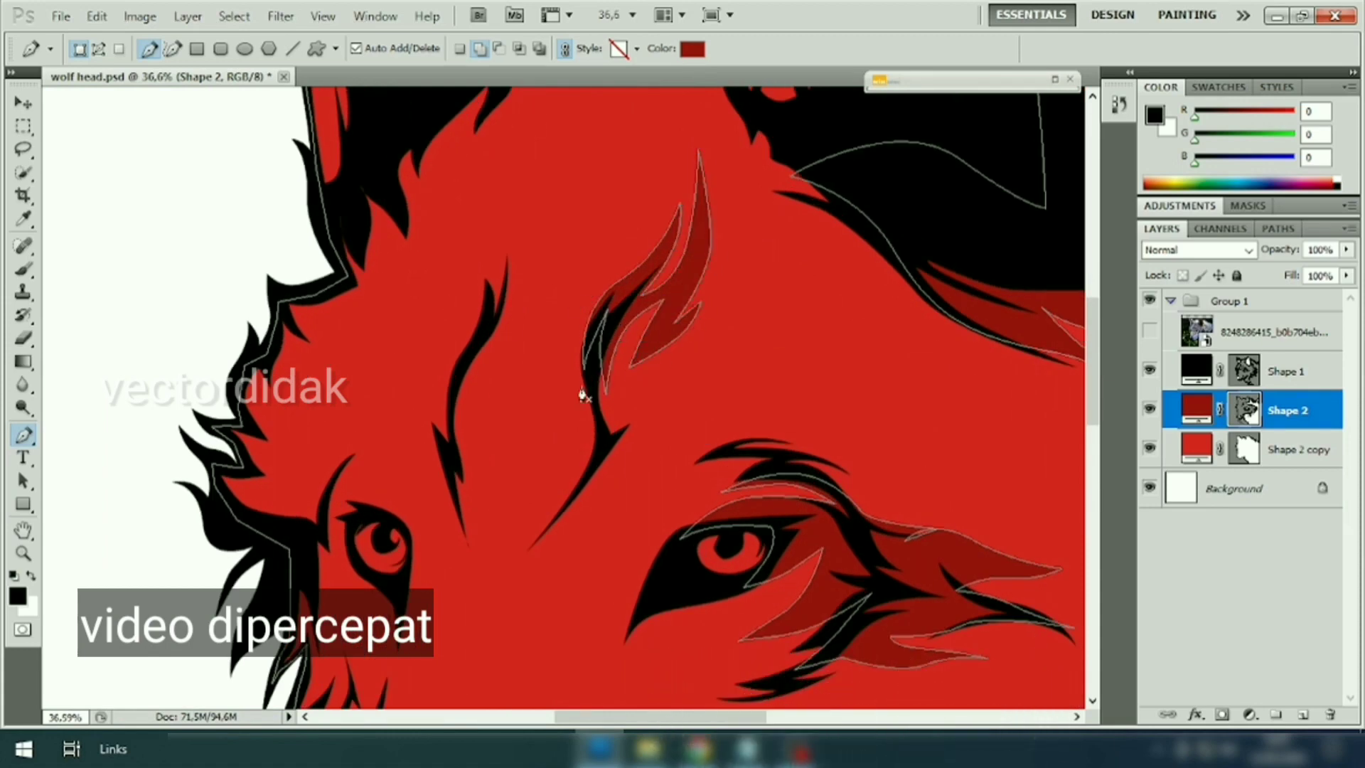
{"action": "left_click", "coordinate": [558, 198]}
{"action": "left_click", "coordinate": [506, 219]}
{"action": "left_click", "coordinate": [450, 290]}
{"action": "left_click", "coordinate": [469, 355]}
{"action": "scroll", "coordinate": [371, 427], "scroll_direction": "down", "scroll_amount": 1}
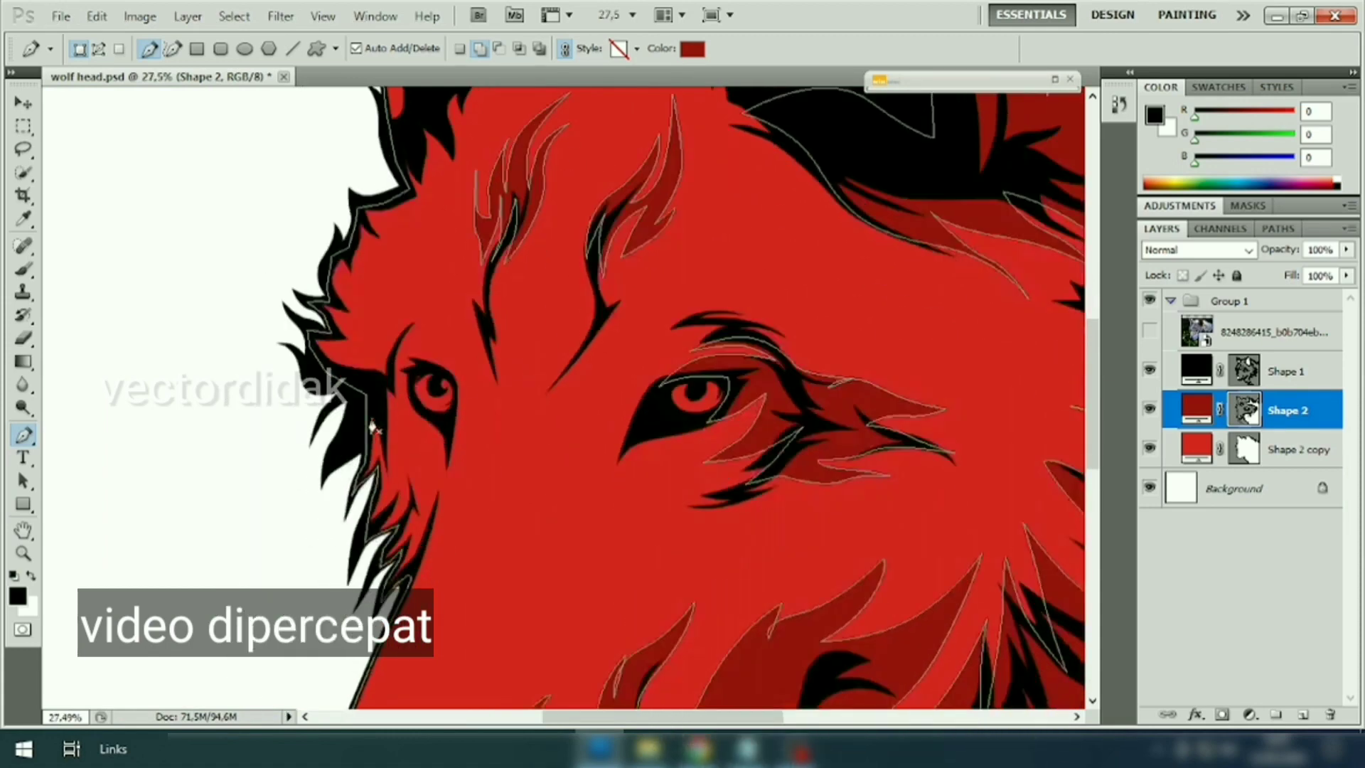
{"action": "scroll", "coordinate": [409, 455], "scroll_direction": "up", "scroll_amount": 3}
Step: Add dark red shading around the left eye fur
{"action": "left_click", "coordinate": [317, 180]}
{"action": "left_click", "coordinate": [294, 216]}
{"action": "scroll", "coordinate": [398, 320], "scroll_direction": "down", "scroll_amount": 1}
{"action": "left_click", "coordinate": [384, 435]}
{"action": "left_click", "coordinate": [398, 225]}
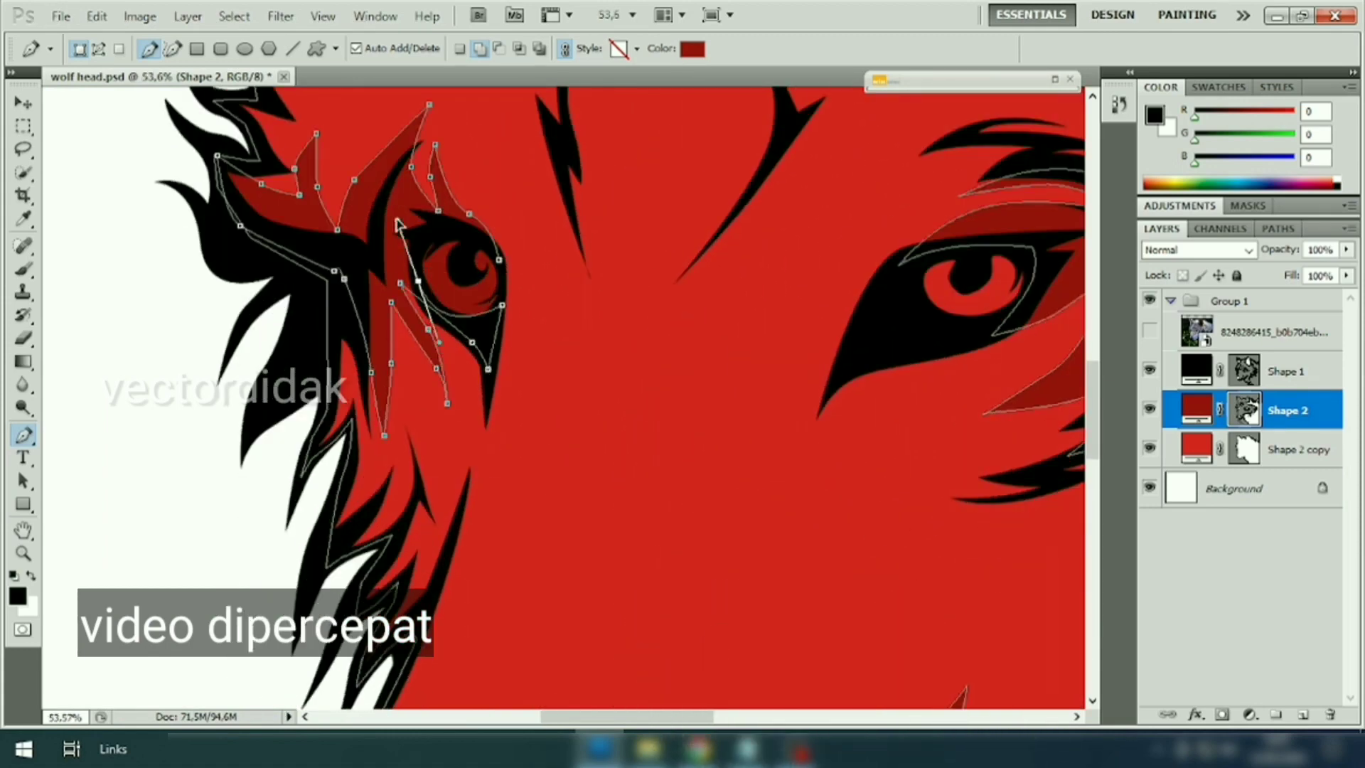
{"action": "scroll", "coordinate": [398, 225], "scroll_direction": "down", "scroll_amount": 3}
{"action": "scroll", "coordinate": [398, 320], "scroll_direction": "up", "scroll_amount": 1}
Step: Add dark red shading on the lower cheek fur
{"action": "left_click", "coordinate": [340, 330]}
{"action": "left_click", "coordinate": [327, 403]}
{"action": "left_click", "coordinate": [359, 471]}
{"action": "left_click", "coordinate": [393, 466]}
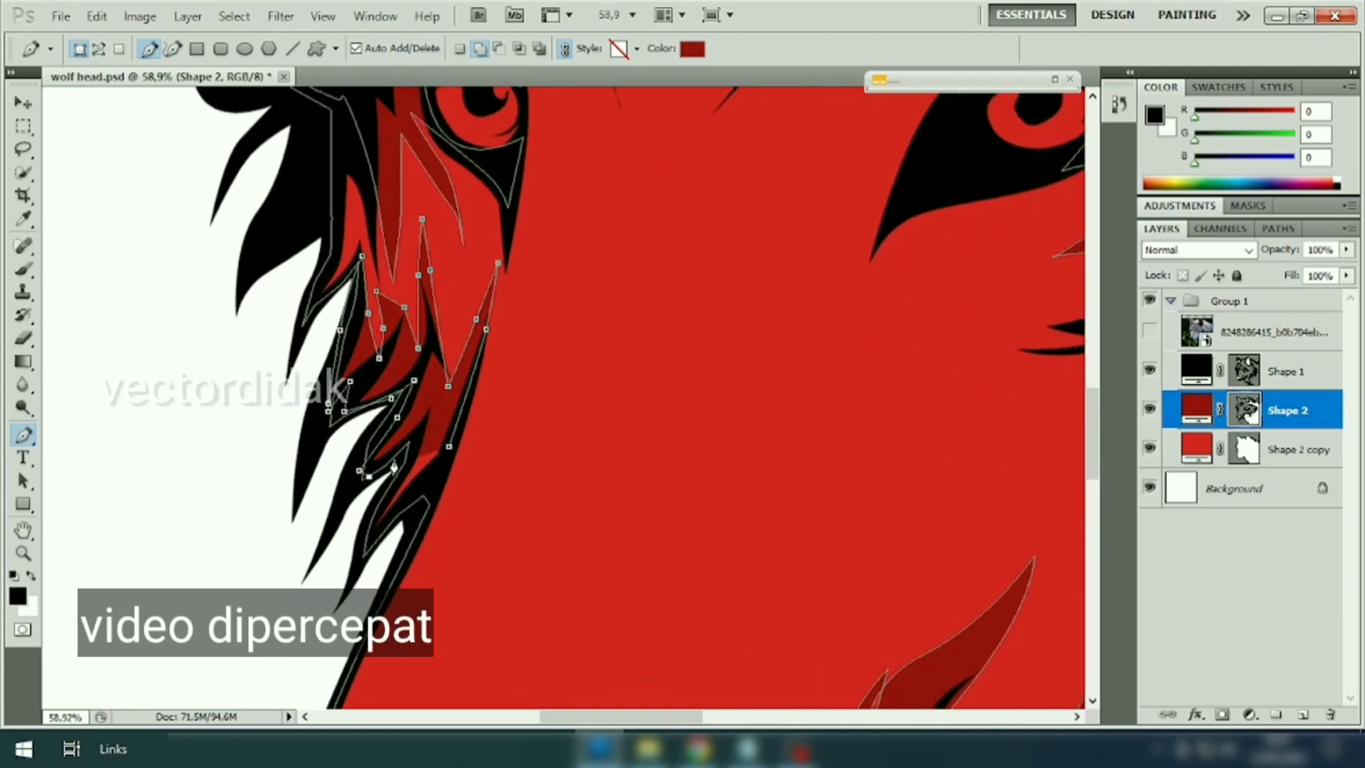
{"action": "scroll", "coordinate": [498, 391], "scroll_direction": "down", "scroll_amount": 1}
Step: Add dark red shading inside the ear
{"action": "left_click", "coordinate": [524, 221]}
{"action": "left_click", "coordinate": [612, 277]}
{"action": "left_click", "coordinate": [647, 391]}
{"action": "left_click", "coordinate": [762, 429]}
{"action": "left_click", "coordinate": [630, 530]}
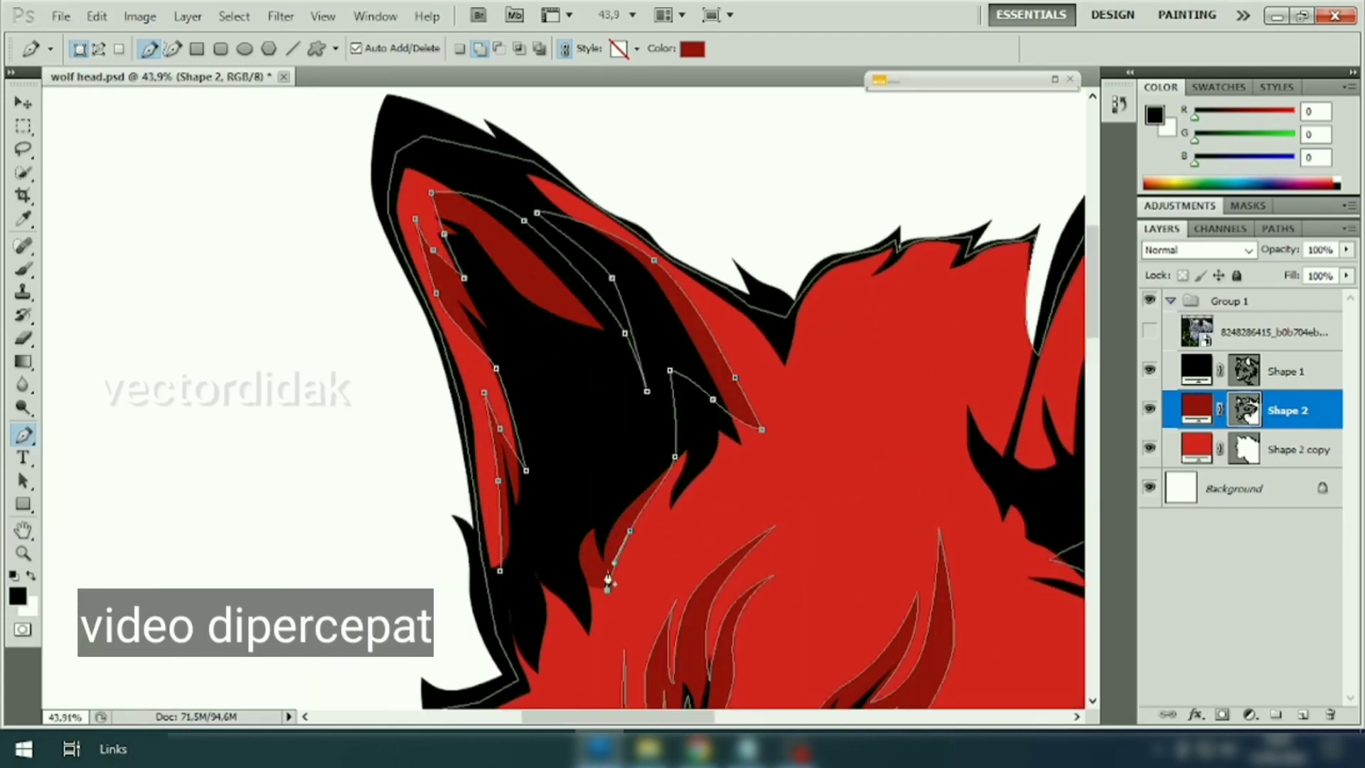
Step: Begin outlining a new black oval shape inside the eye
{"action": "scroll", "coordinate": [608, 569], "scroll_direction": "down", "scroll_amount": 2}
{"action": "scroll", "coordinate": [696, 342], "scroll_direction": "up", "scroll_amount": 2}
{"action": "scroll", "coordinate": [669, 453], "scroll_direction": "down", "scroll_amount": 2}
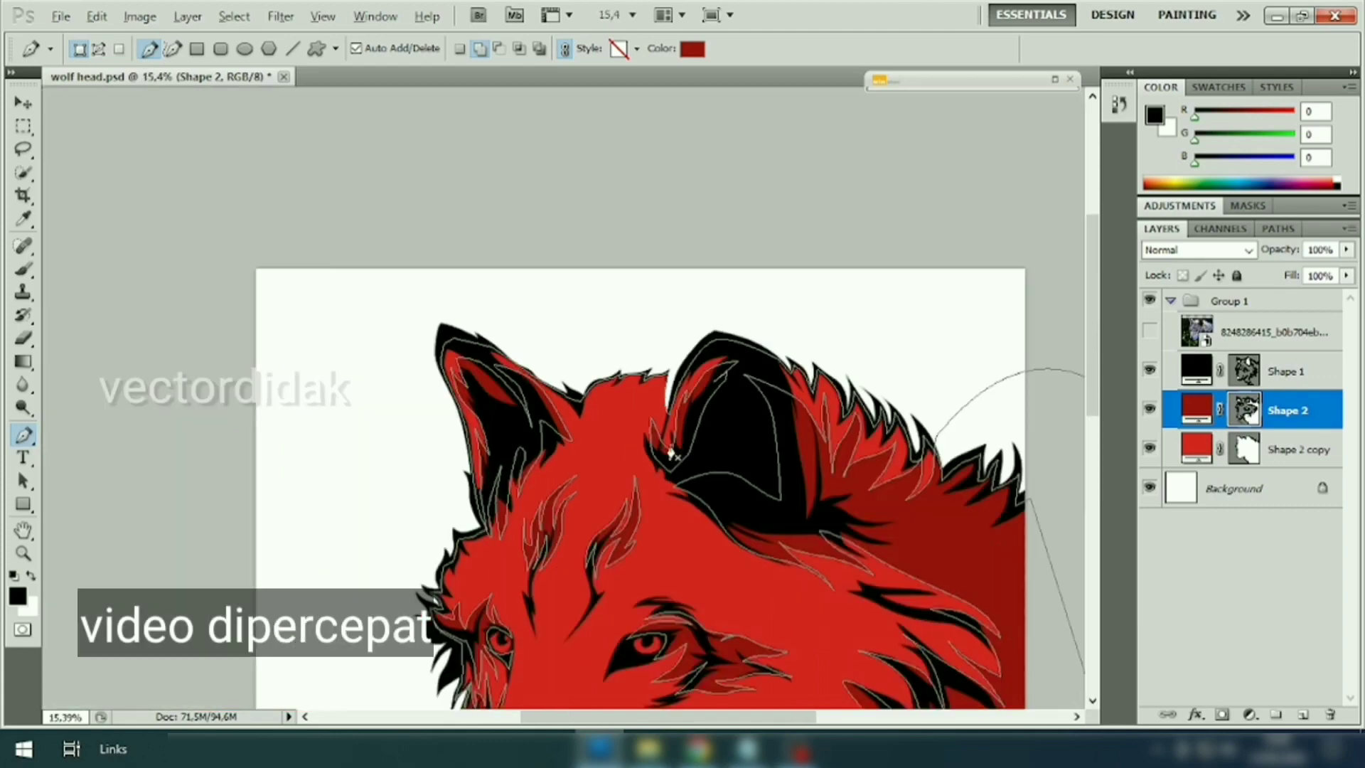
{"action": "scroll", "coordinate": [670, 452], "scroll_direction": "up", "scroll_amount": 3}
{"action": "scroll", "coordinate": [609, 350], "scroll_direction": "up", "scroll_amount": 3}
{"action": "left_click", "coordinate": [418, 326]}
{"action": "left_click", "coordinate": [534, 377]}
Step: Close the eye oval and change its fill colour to yellow
{"action": "left_click", "coordinate": [491, 471]}
{"action": "left_click", "coordinate": [403, 369]}
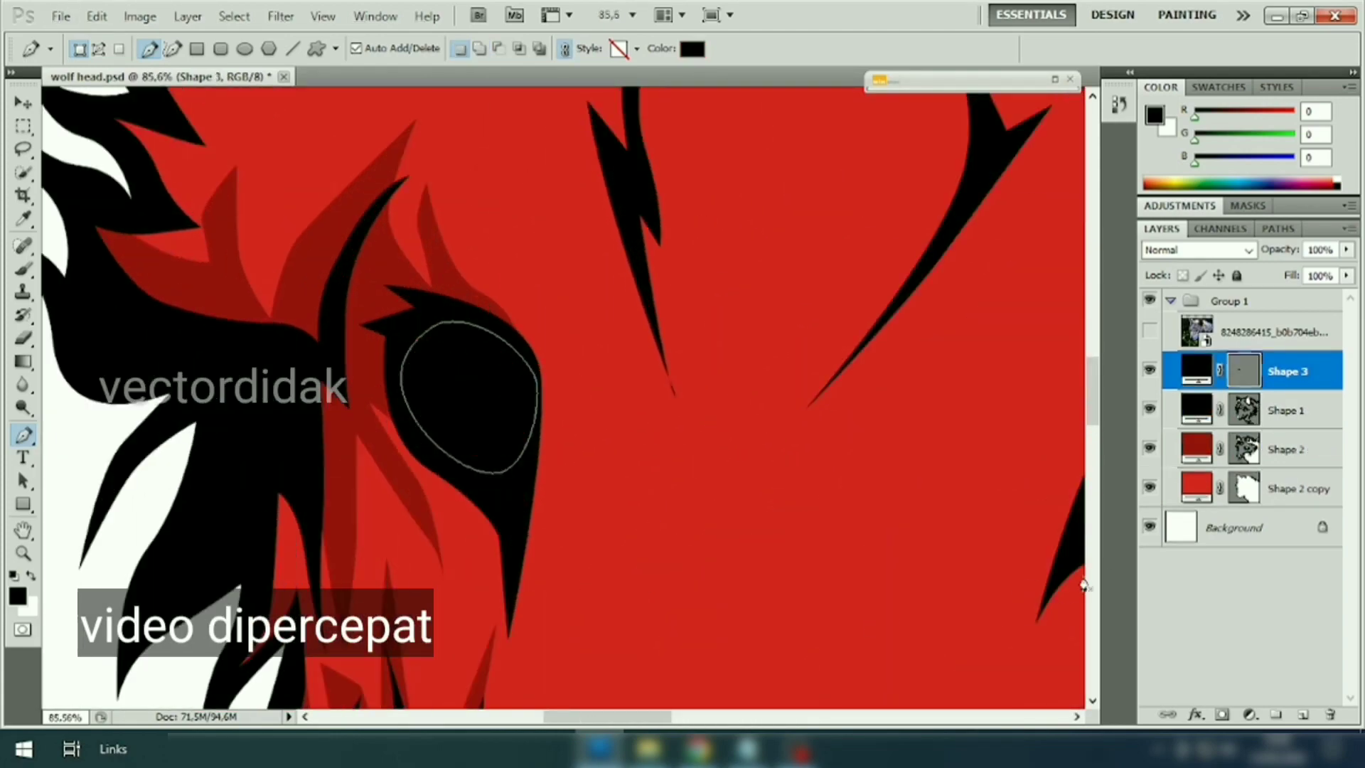
{"action": "double_click", "coordinate": [1199, 377]}
{"action": "left_click", "coordinate": [1306, 161]}
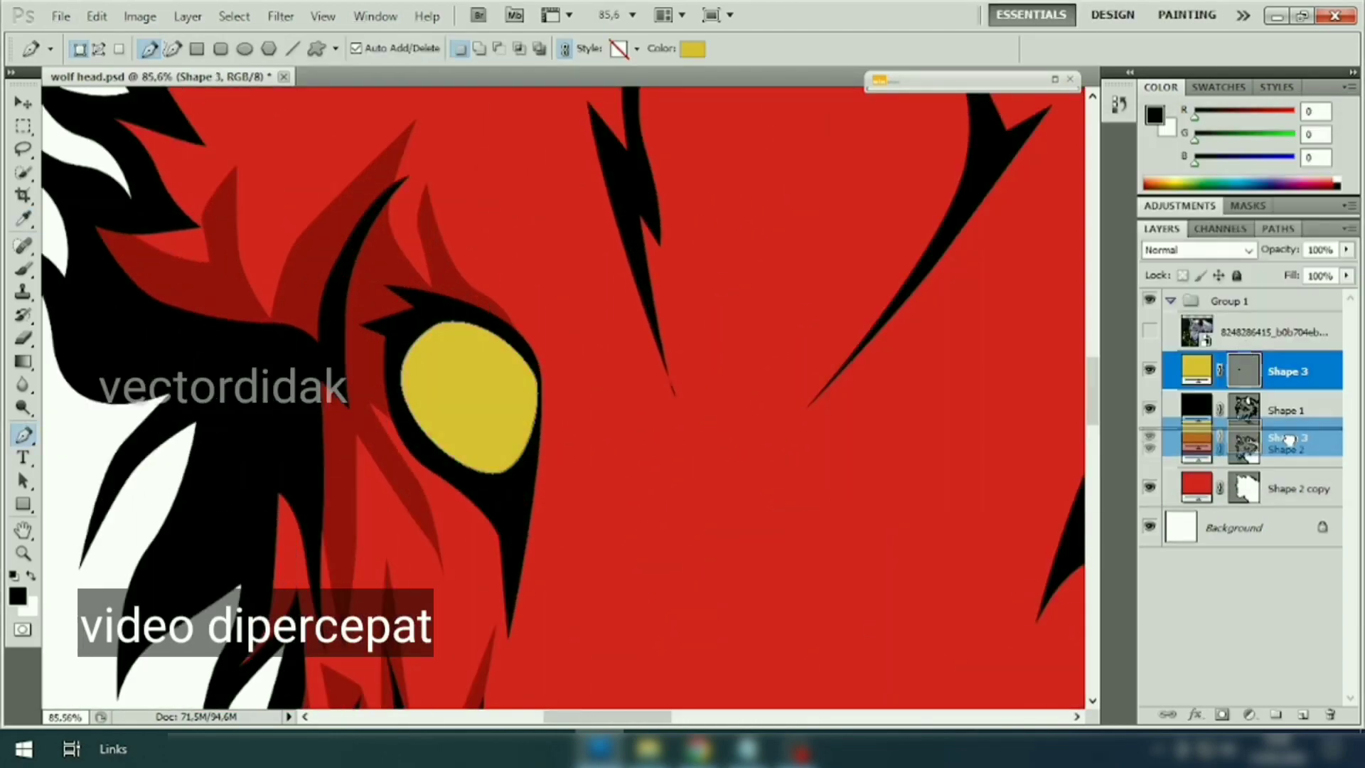
{"action": "left_click", "coordinate": [824, 536]}
{"action": "left_click", "coordinate": [1180, 228]}
Step: Outline the yellow iris on the right eye
{"action": "left_click", "coordinate": [1306, 161]}
{"action": "scroll", "coordinate": [711, 391], "scroll_direction": "down", "scroll_amount": 2}
{"action": "left_click", "coordinate": [629, 395]}
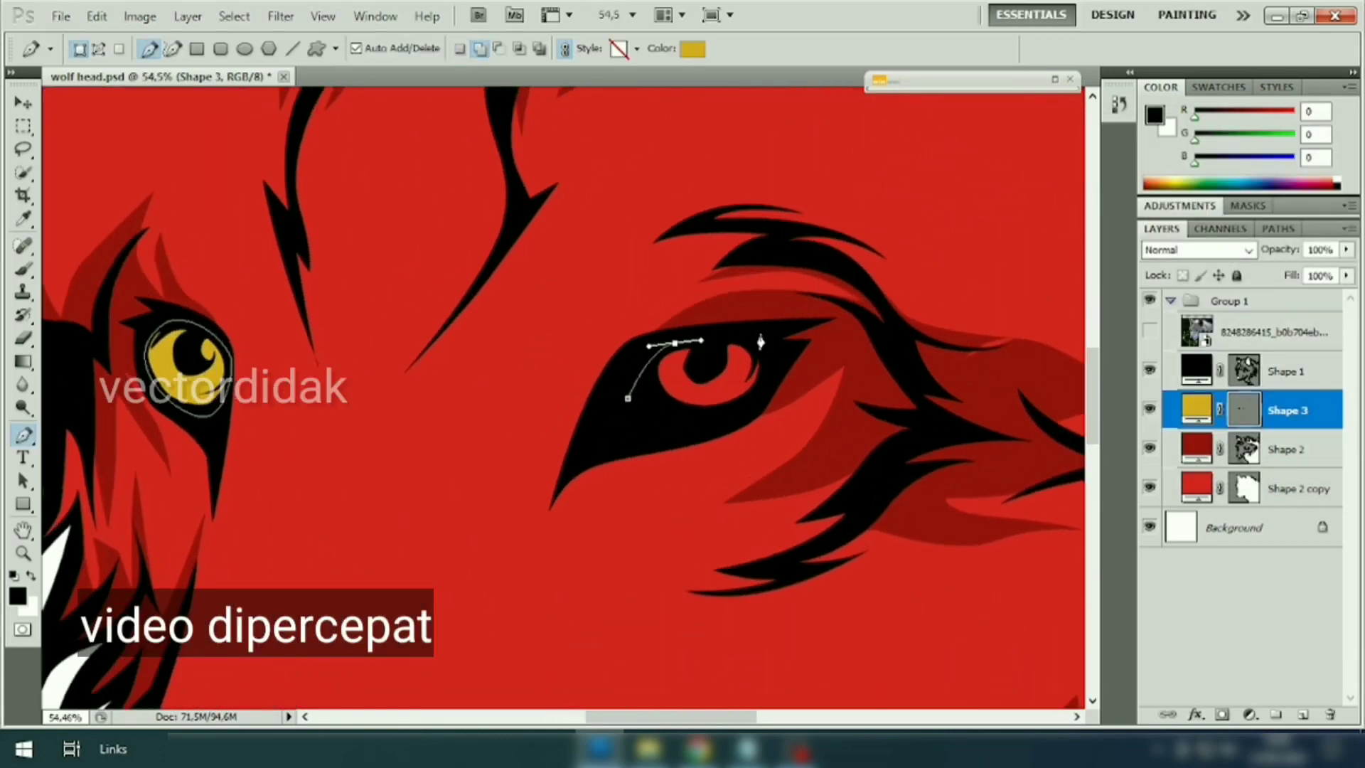
{"action": "left_click", "coordinate": [773, 334]}
{"action": "left_click", "coordinate": [679, 419]}
Step: Outline the left eye's inner iris shading and colour the Shape 4 layer brown
{"action": "scroll", "coordinate": [139, 339], "scroll_direction": "up", "scroll_amount": 2}
{"action": "left_click", "coordinate": [221, 293]}
{"action": "left_click", "coordinate": [183, 331]}
{"action": "left_click", "coordinate": [216, 434]}
{"action": "left_click", "coordinate": [284, 419]}
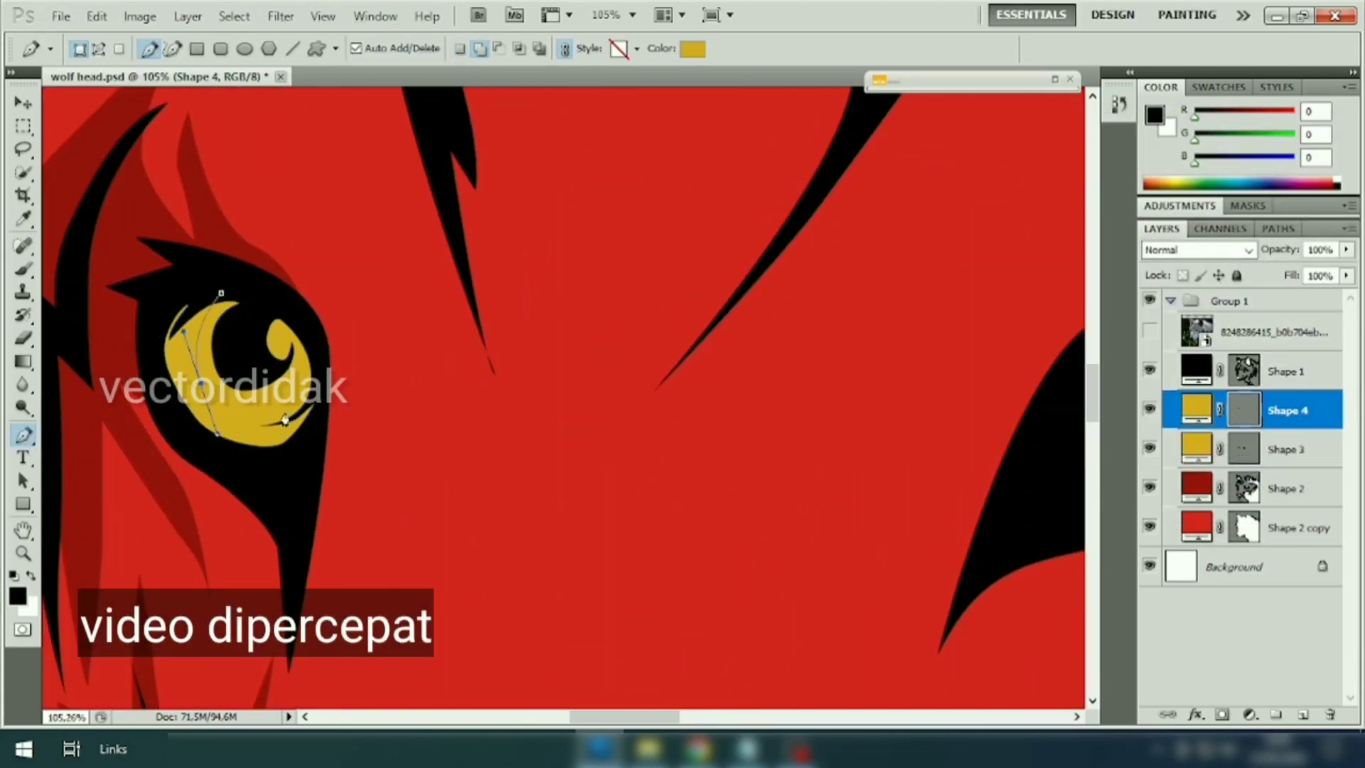
{"action": "double_click", "coordinate": [1196, 409]}
{"action": "left_click", "coordinate": [1073, 250]}
Step: Outline brown iris shading on the right eye
{"action": "left_click", "coordinate": [1305, 159]}
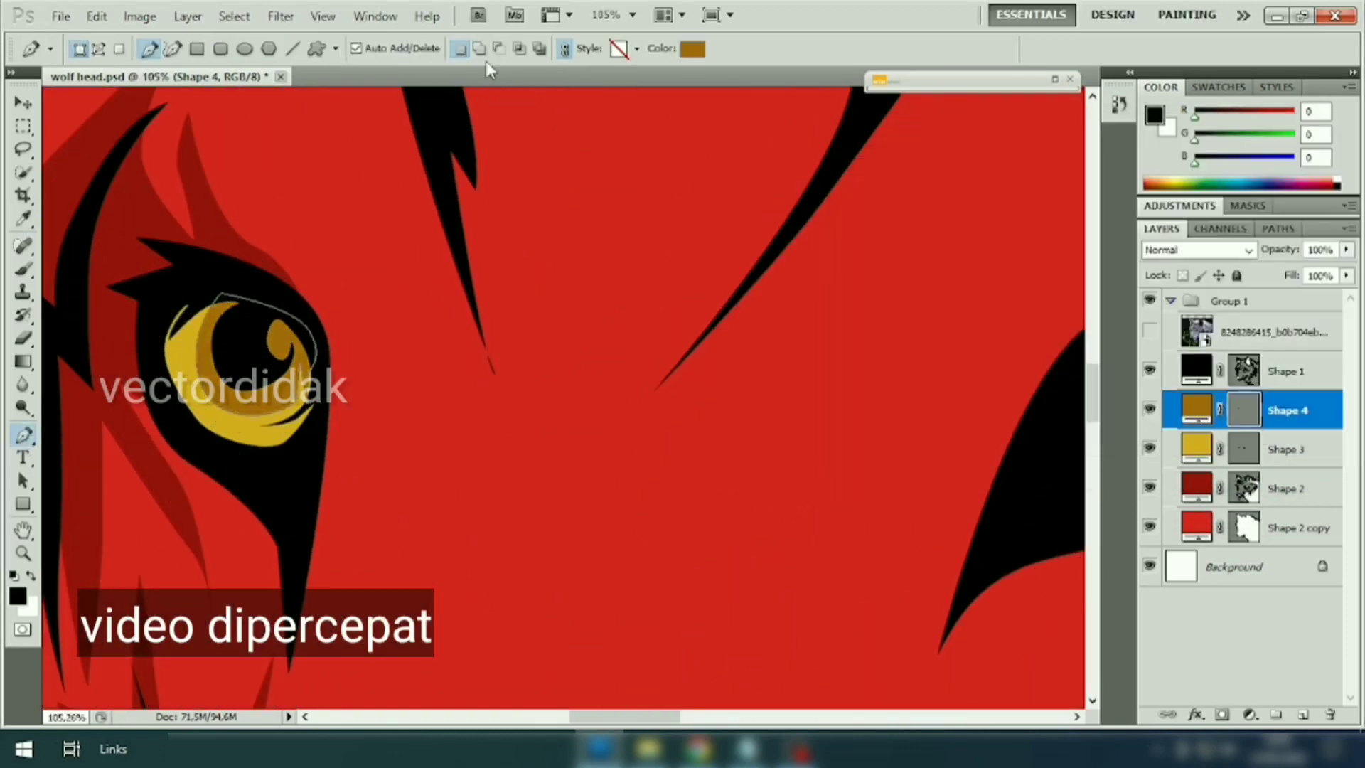
{"action": "left_click", "coordinate": [778, 273]}
{"action": "left_click", "coordinate": [698, 325]}
{"action": "left_click", "coordinate": [822, 386]}
Step: Fit the whole wolf head in view, switch to the Move tool and open the File menu
{"action": "key", "text": "ctrl+0"}
{"action": "key", "text": "alt+bracketleft"}
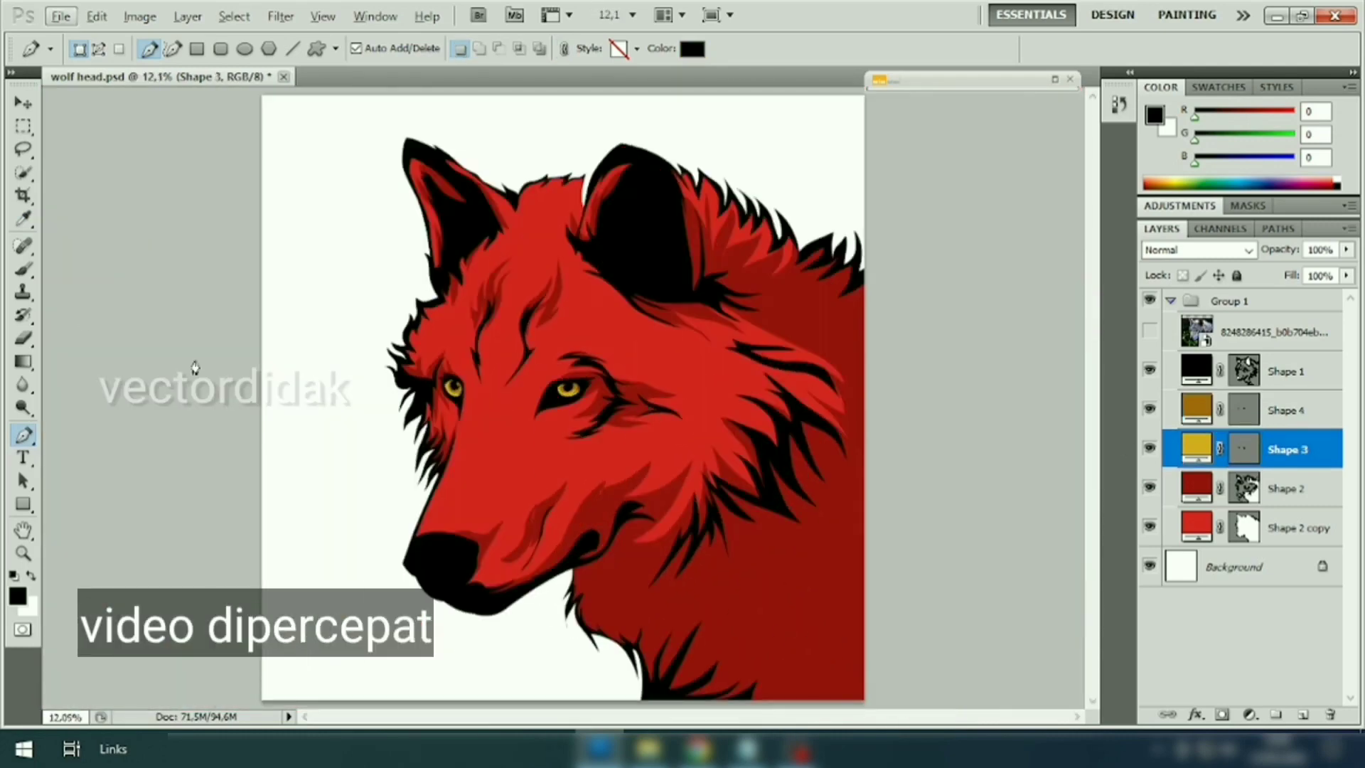
{"action": "left_click", "coordinate": [23, 103]}
{"action": "scroll", "coordinate": [760, 313], "scroll_direction": "down", "scroll_amount": 1}
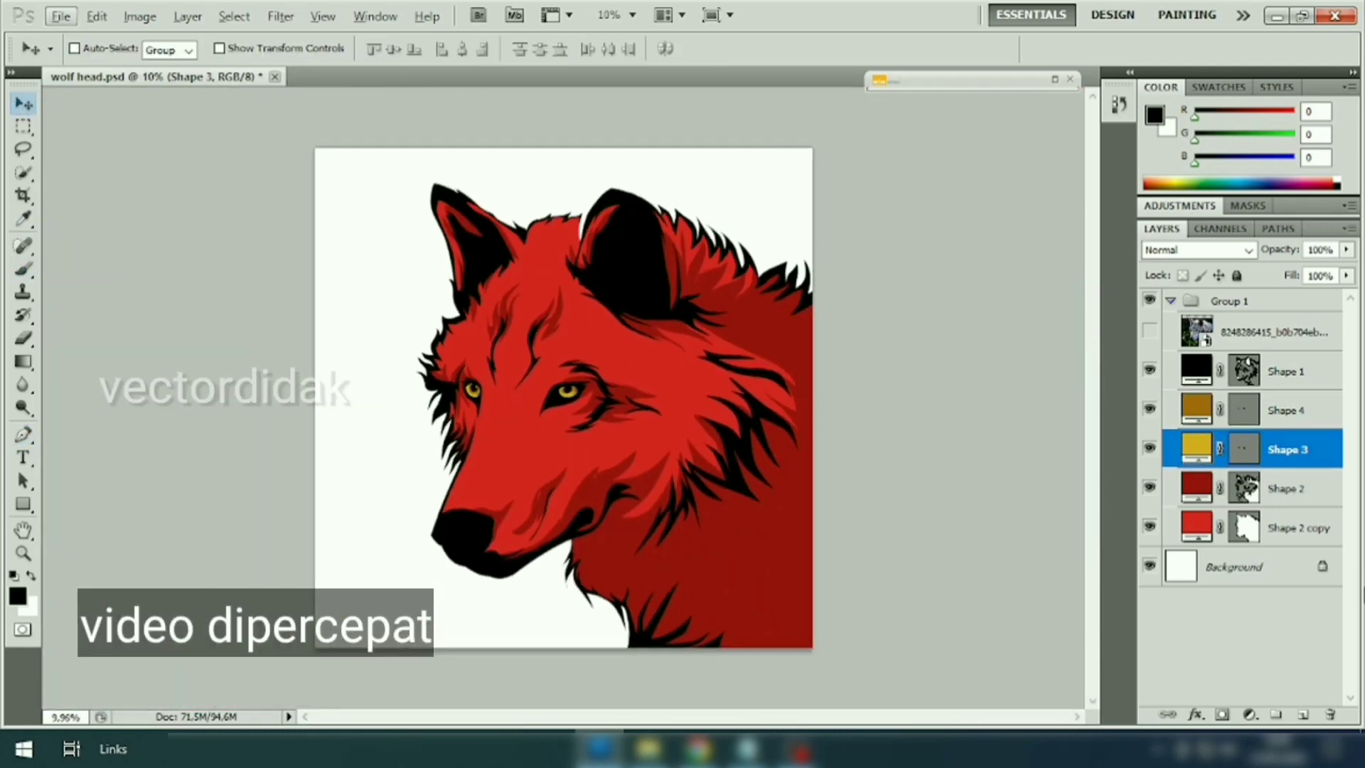
{"action": "left_click", "coordinate": [61, 16]}
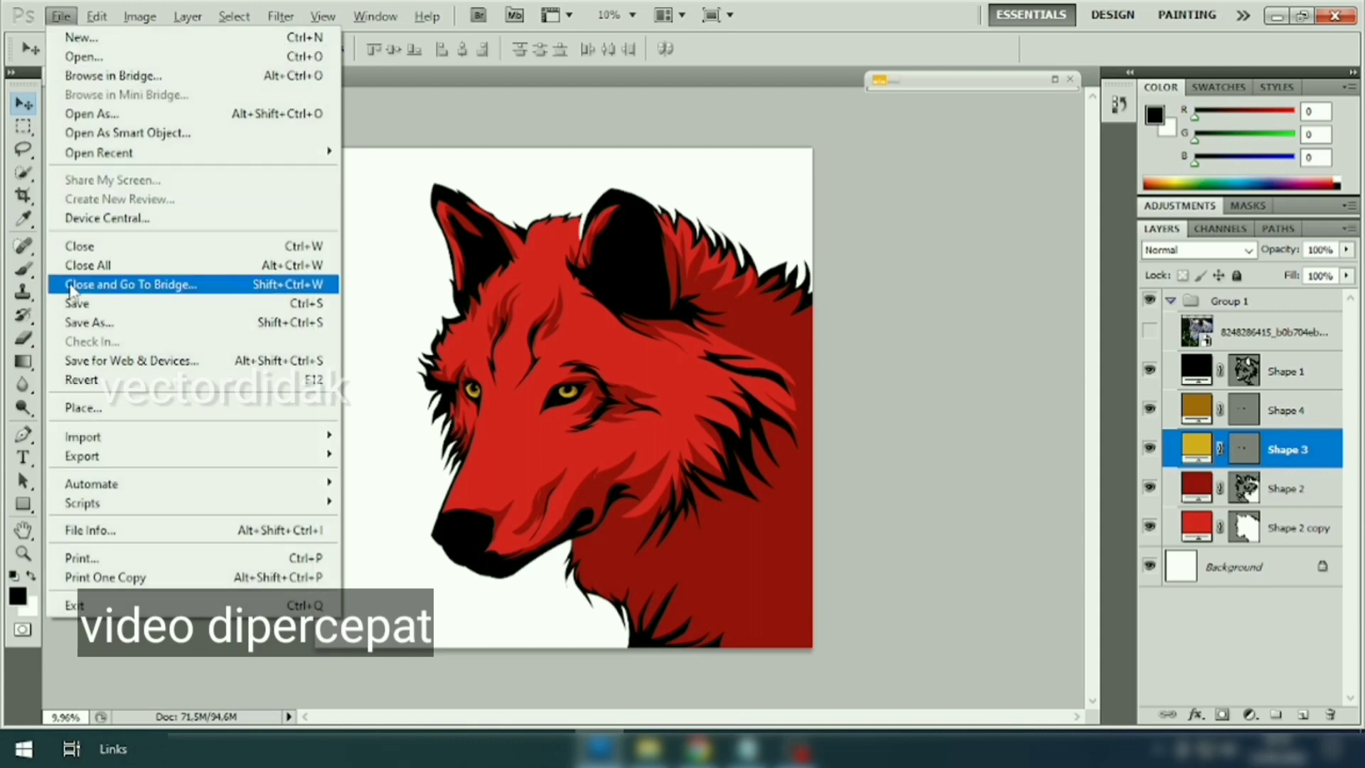
Step: Save the wolf artwork and choose wolf head.psd as the CloudConvert upload
{"action": "left_click", "coordinate": [108, 304]}
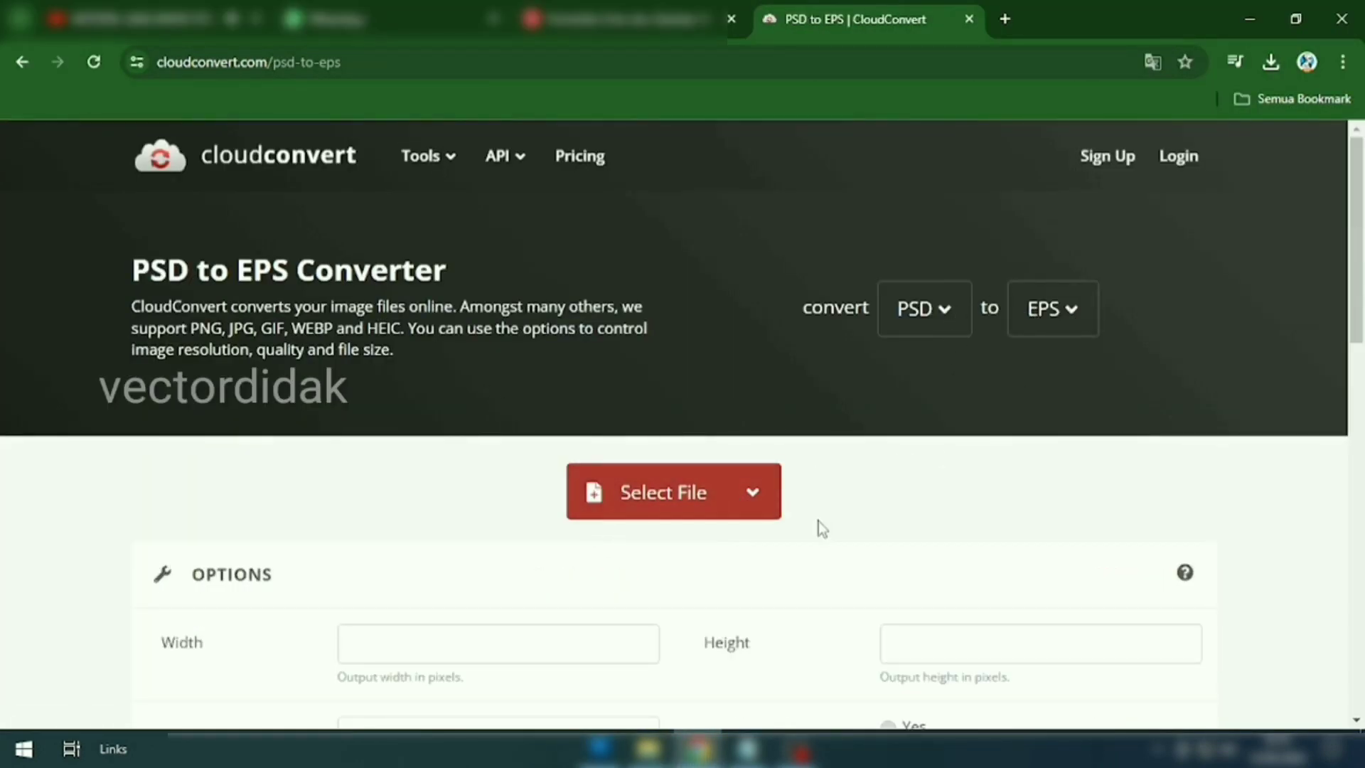
{"action": "scroll", "coordinate": [655, 575], "scroll_direction": "down", "scroll_amount": 3}
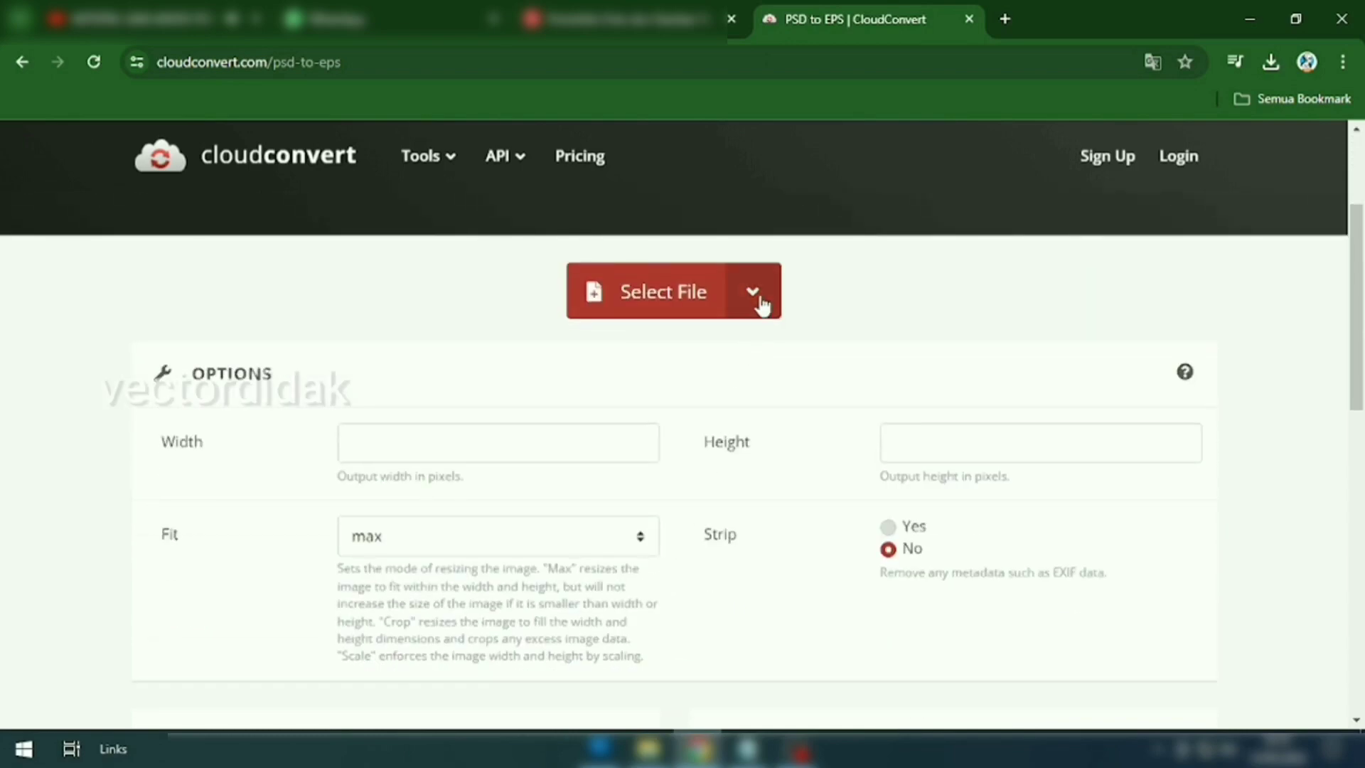
{"action": "left_click", "coordinate": [671, 308]}
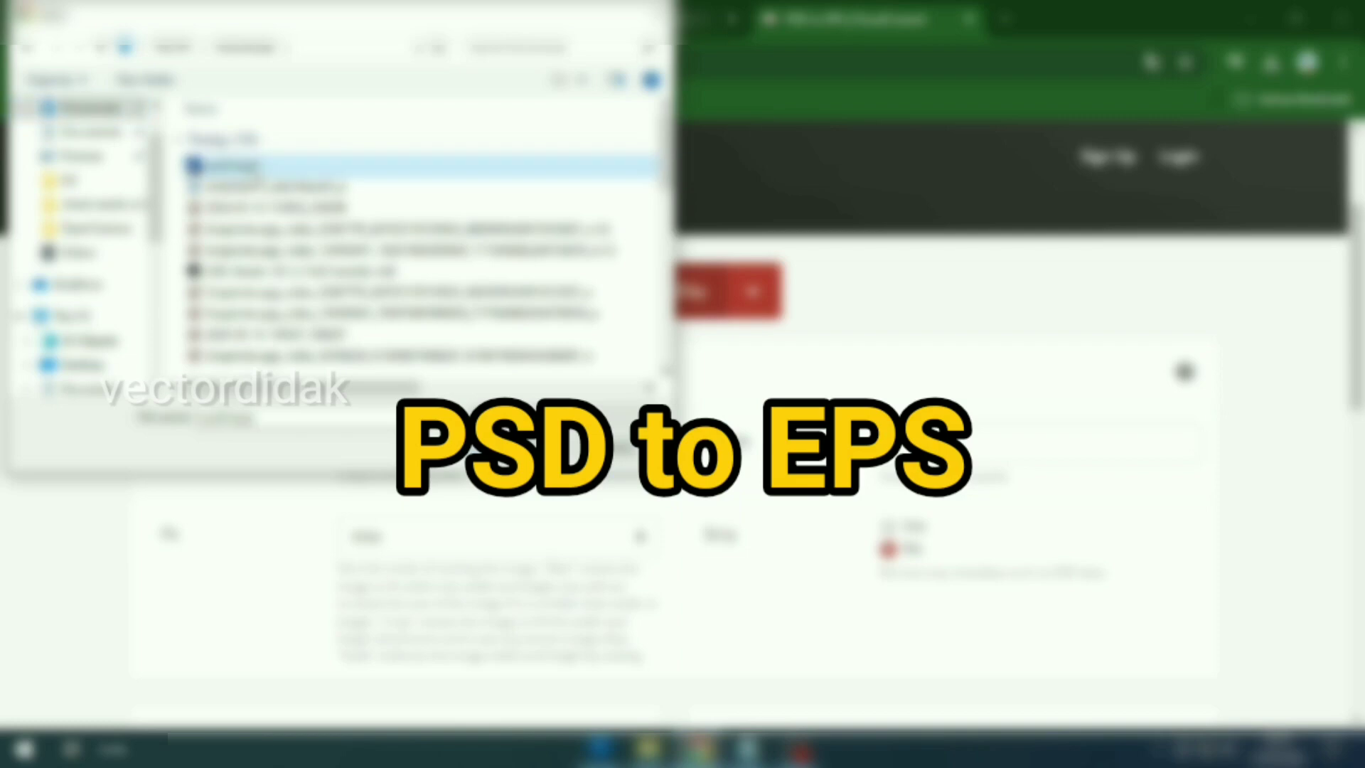
{"action": "key", "text": "Return"}
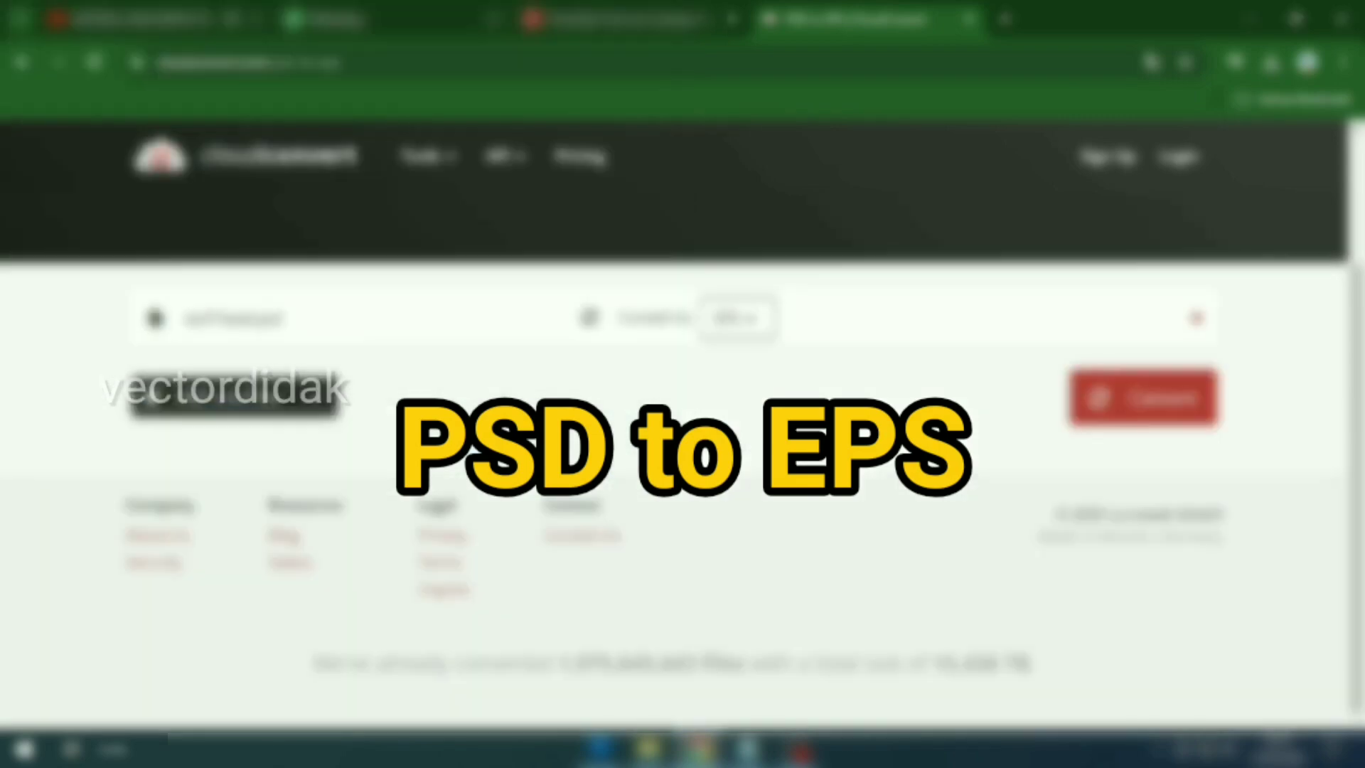
{"action": "left_click_drag", "start_coordinate": [188, 318], "coordinate": [246, 331]}
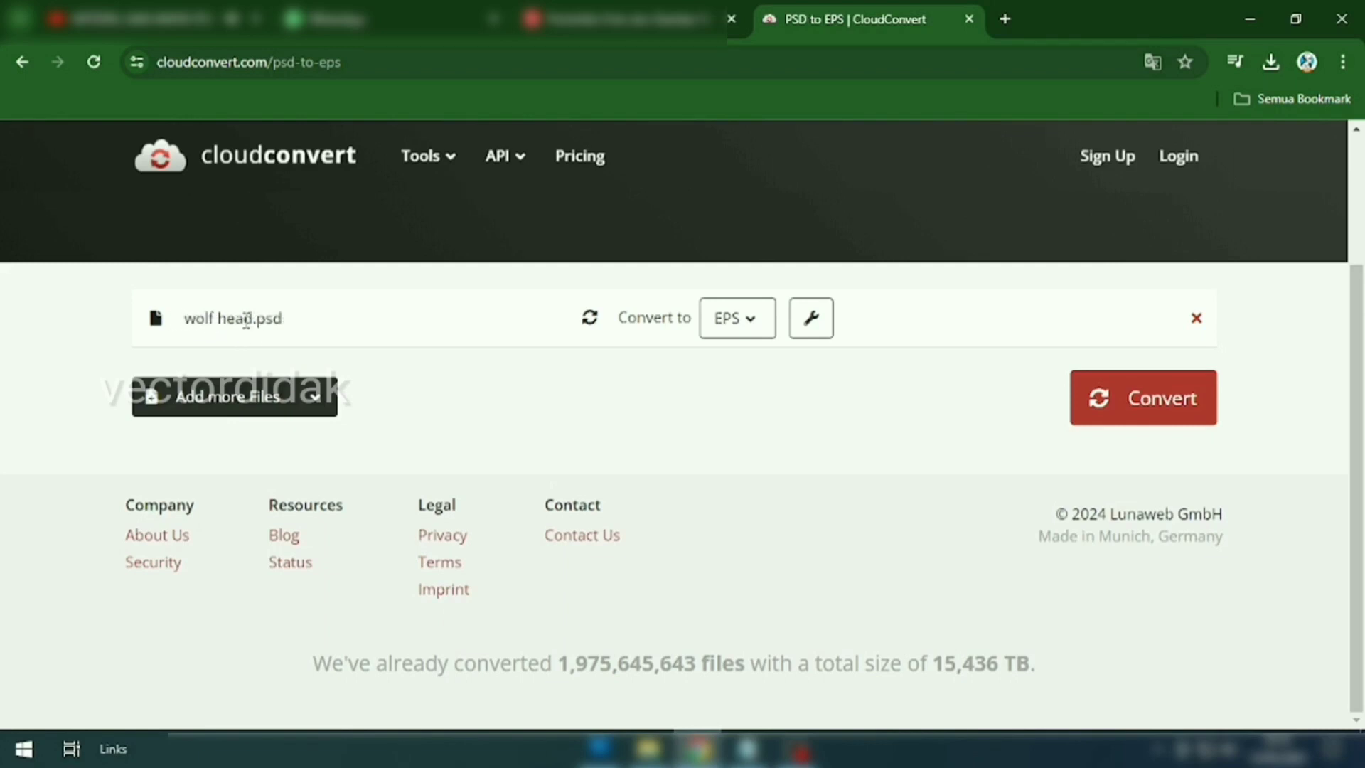
{"action": "left_click", "coordinate": [267, 317]}
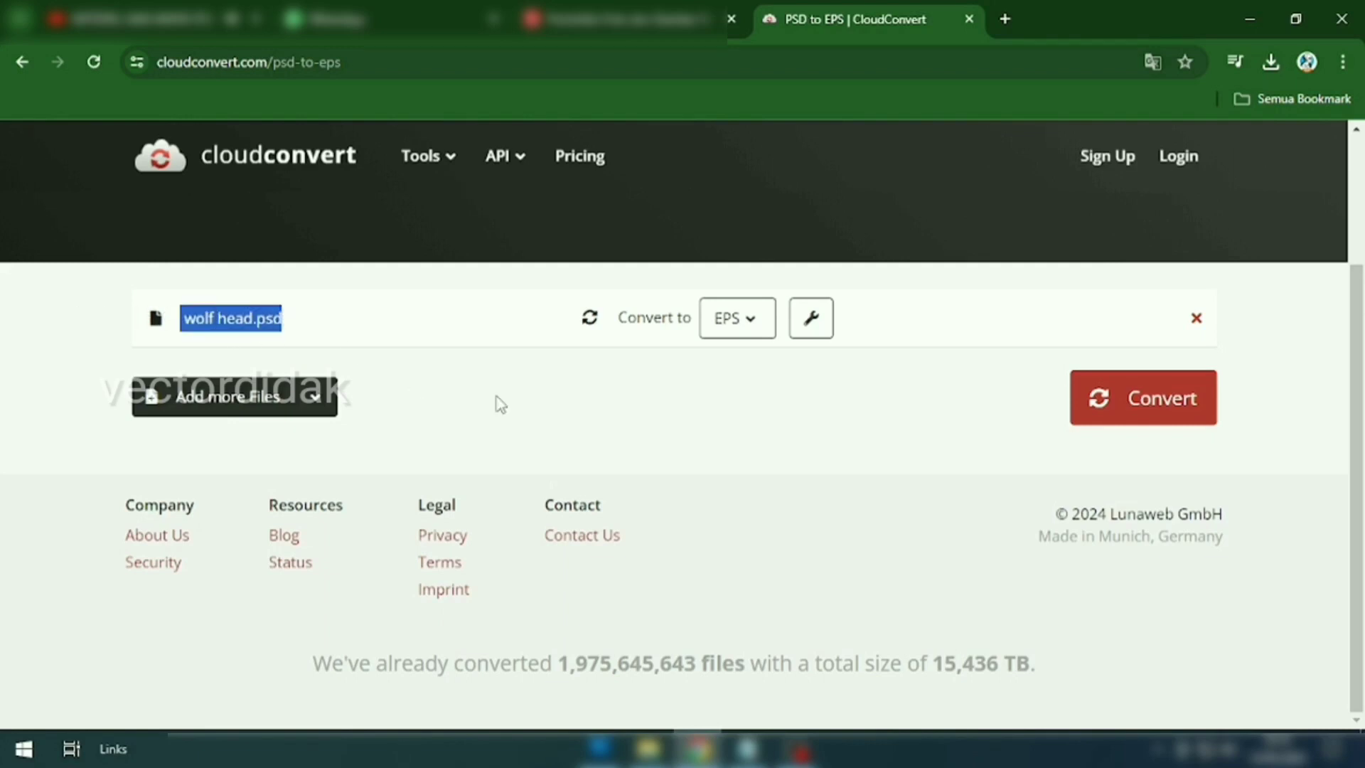
Step: Convert wolf head.psd to EPS and download wolf head.eps
{"action": "left_click", "coordinate": [1106, 418]}
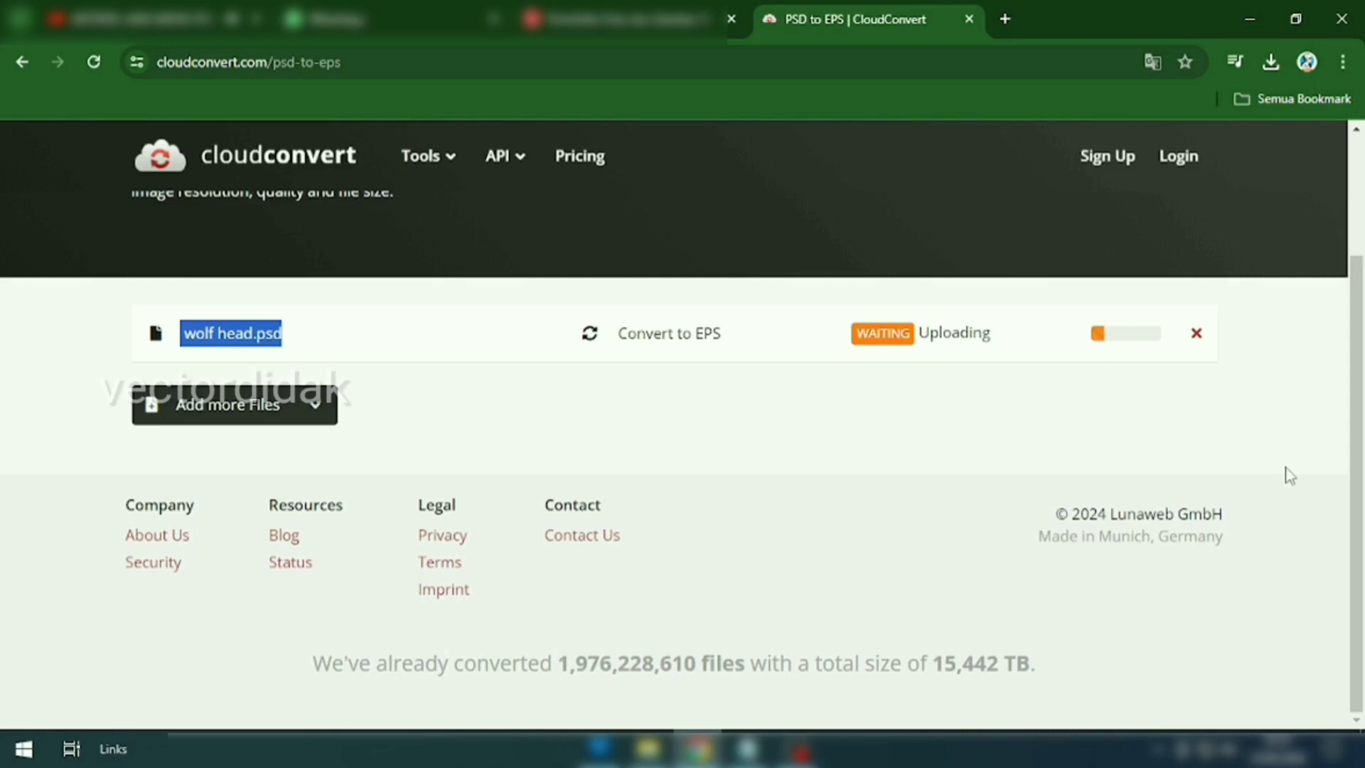
{"action": "left_click", "coordinate": [1104, 344]}
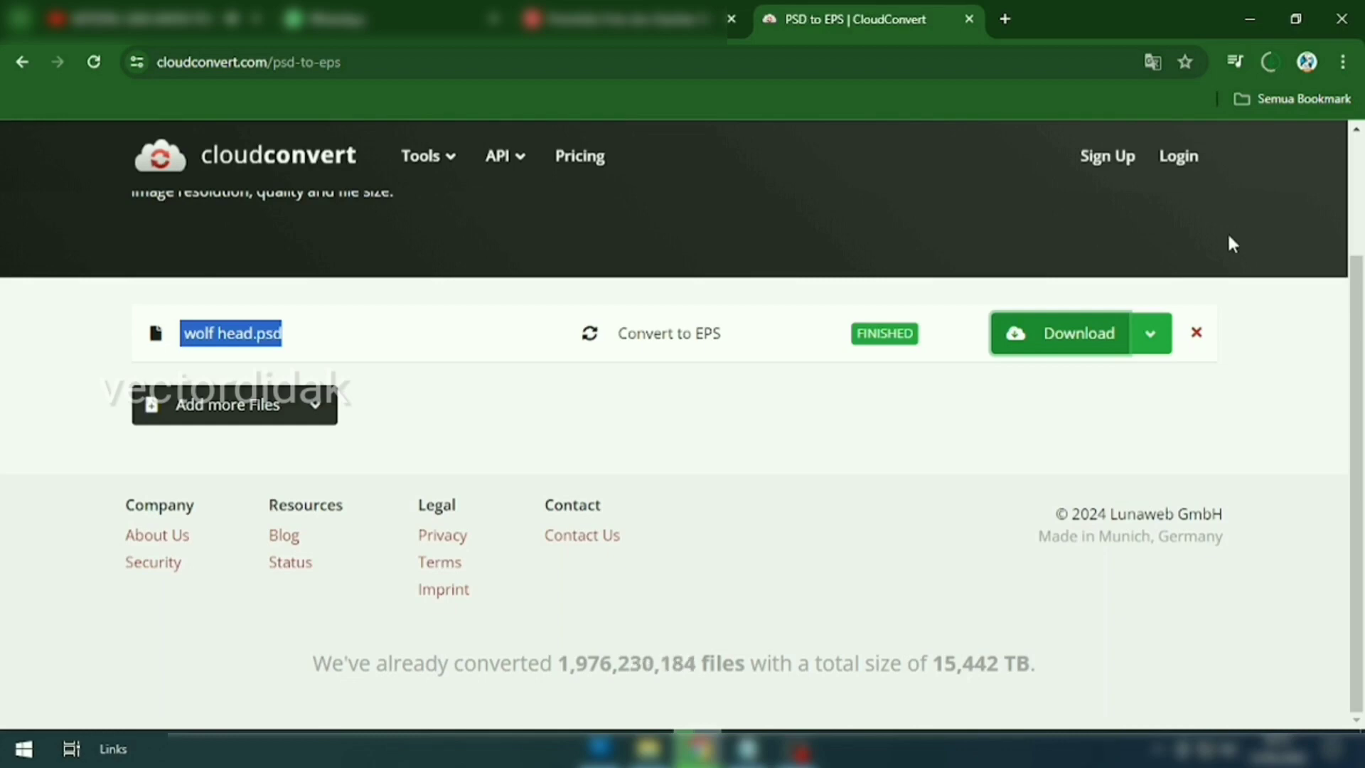
{"action": "left_click", "coordinate": [1269, 63]}
{"action": "left_click", "coordinate": [1270, 65]}
{"action": "left_click", "coordinate": [941, 117]}
Step: Upload wolf head.eps from stored files to Shutterstock Contributor
{"action": "left_click", "coordinate": [1270, 62]}
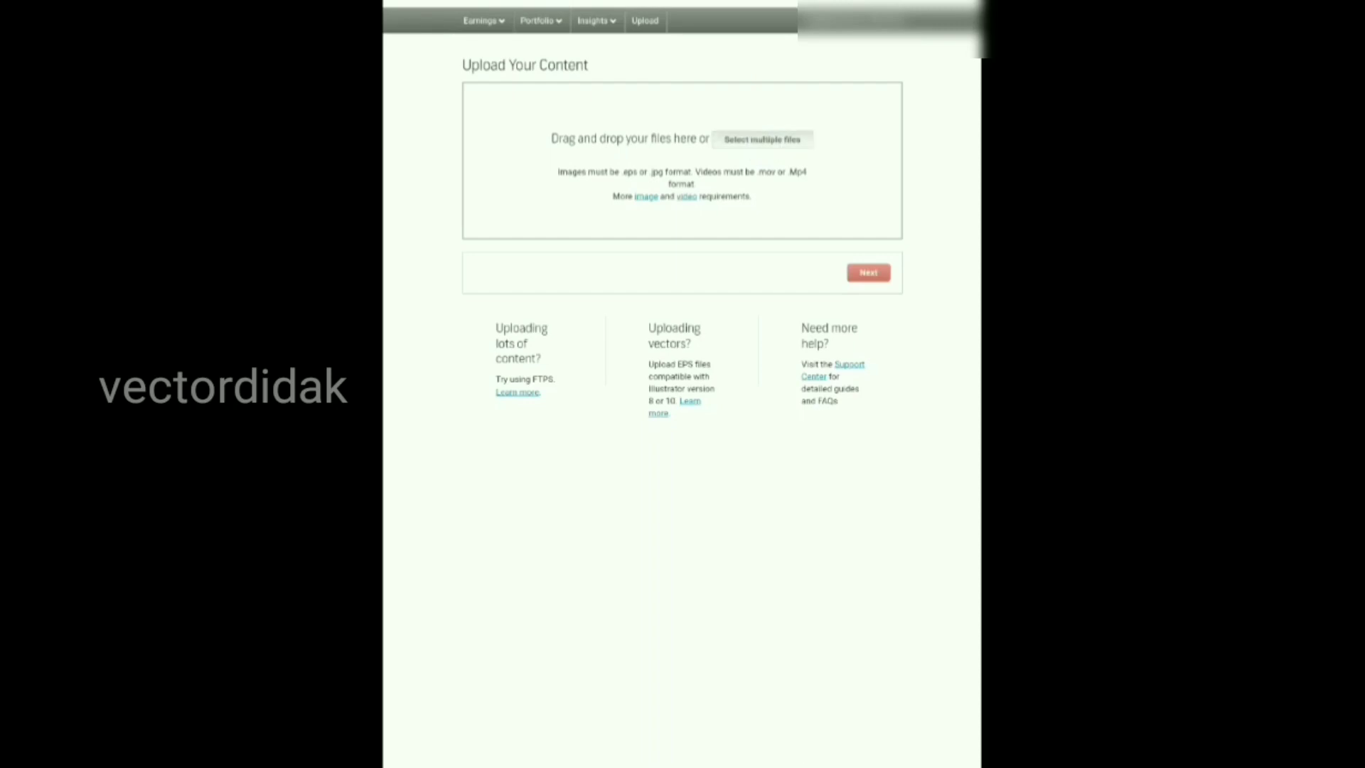
{"action": "left_click", "coordinate": [762, 140]}
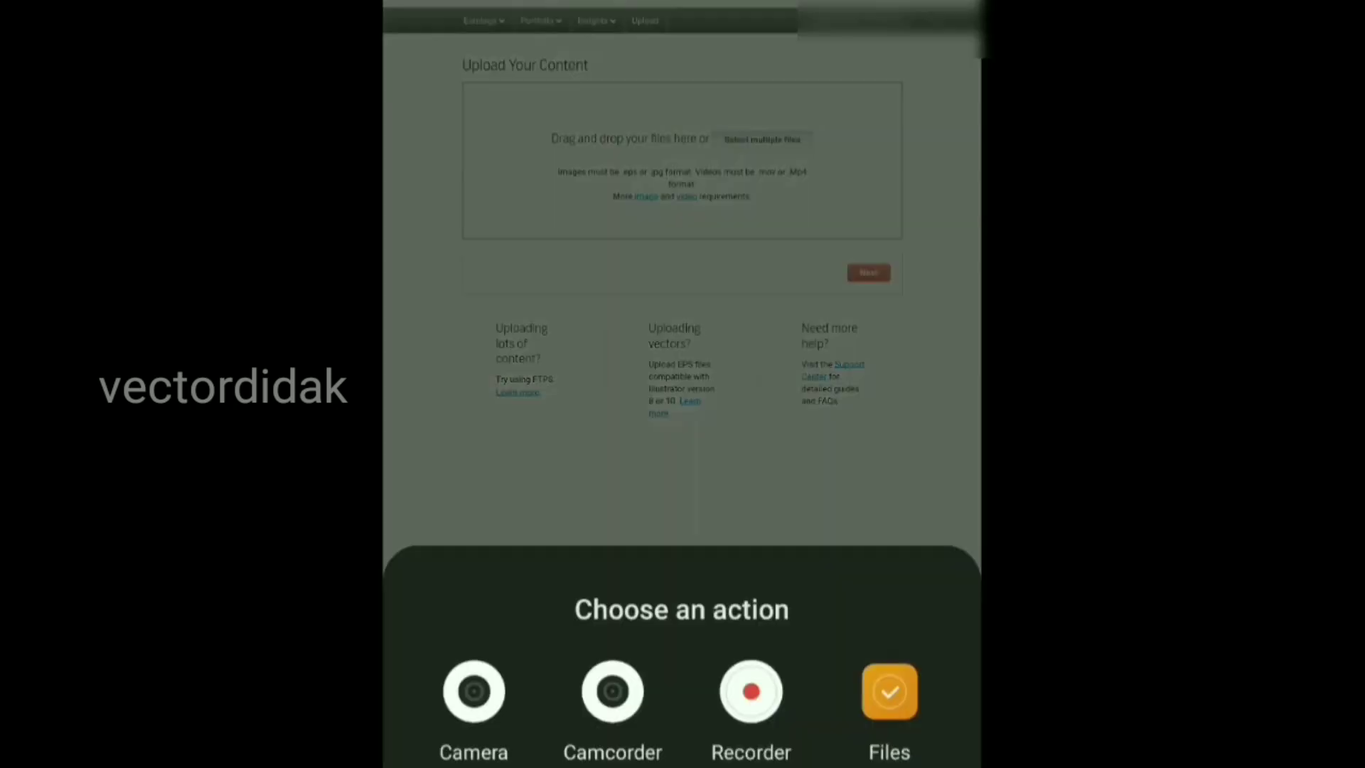
{"action": "left_click", "coordinate": [889, 691]}
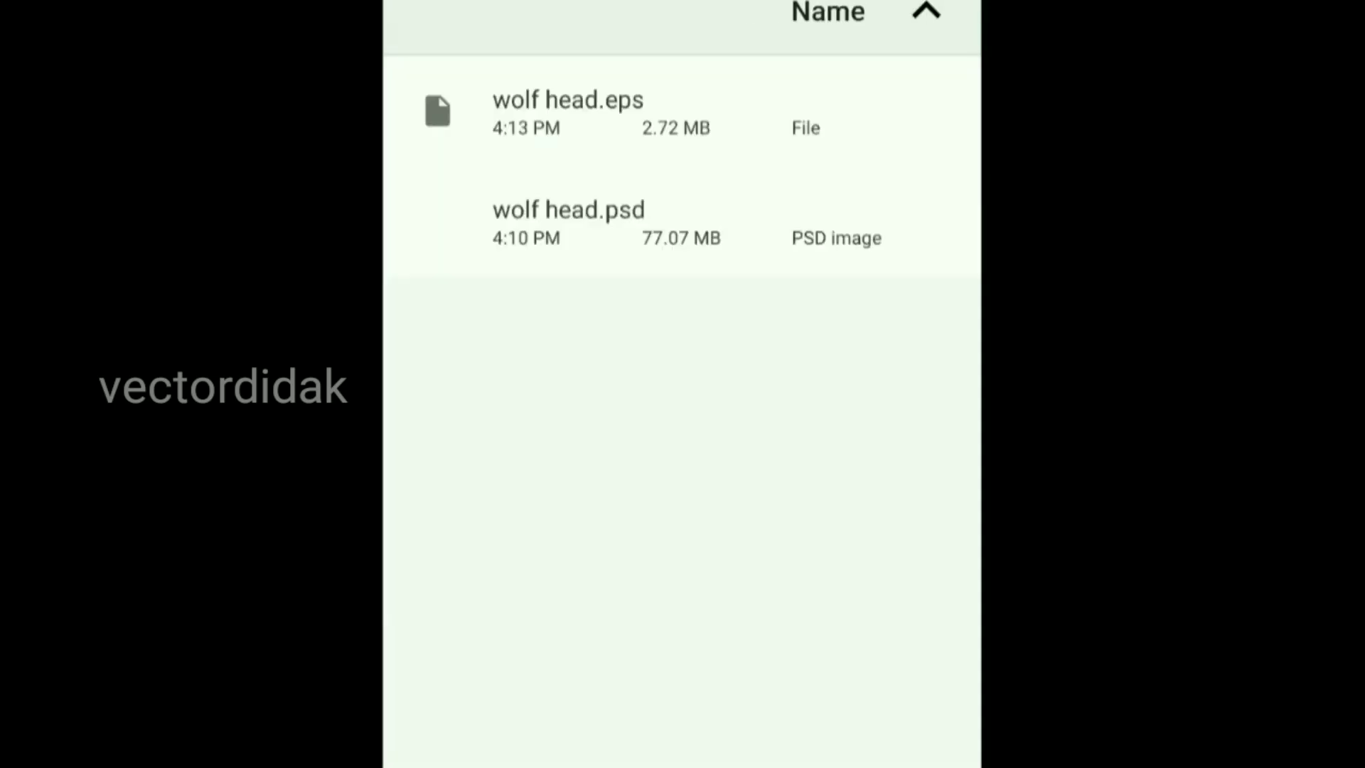
{"action": "left_click", "coordinate": [569, 110]}
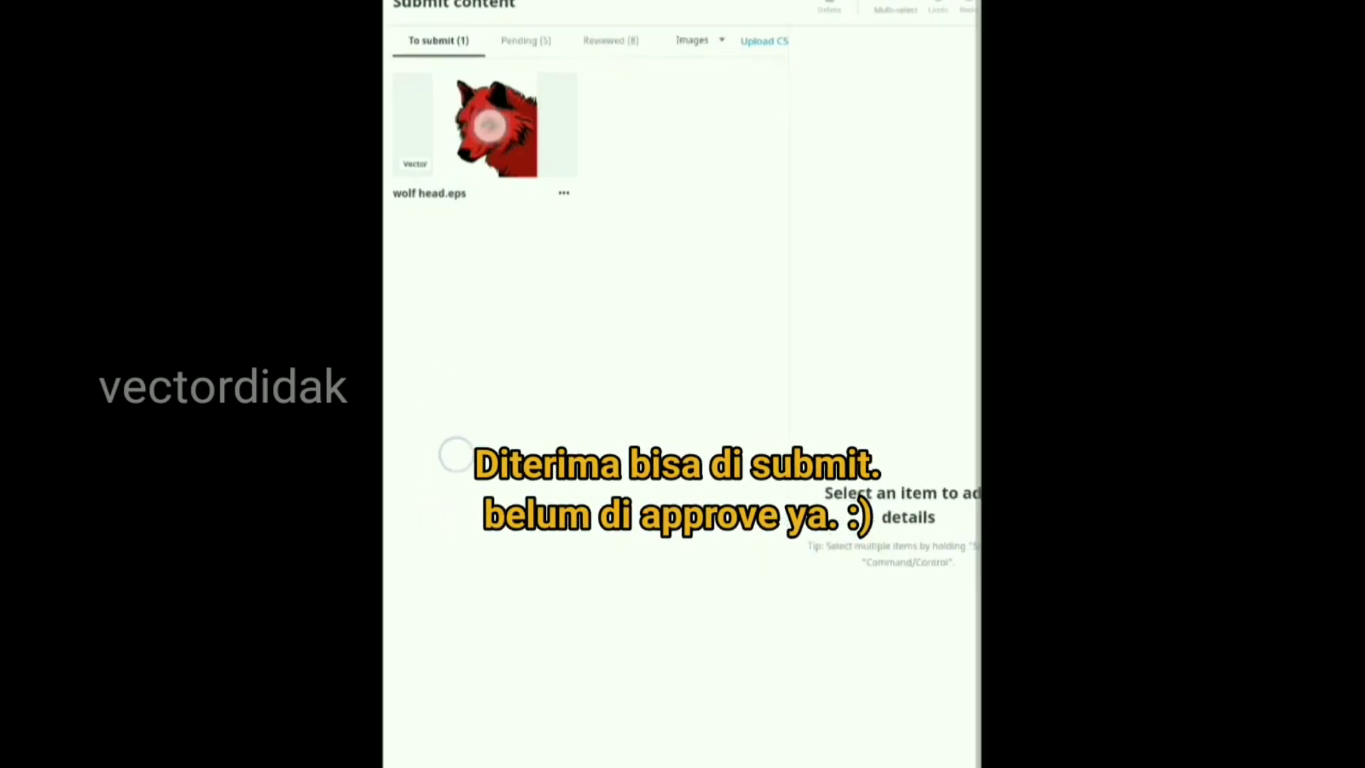
Step: Zoom in on the wolf head.eps thumbnail in the To submit list to inspect it
{"action": "mouse_move", "coordinate": [493, 121]}
{"action": "left_mouse_down"}
{"action": "mouse_move", "coordinate": [594, 160]}
{"action": "mouse_move", "coordinate": [609, 134]}
{"action": "left_mouse_up"}
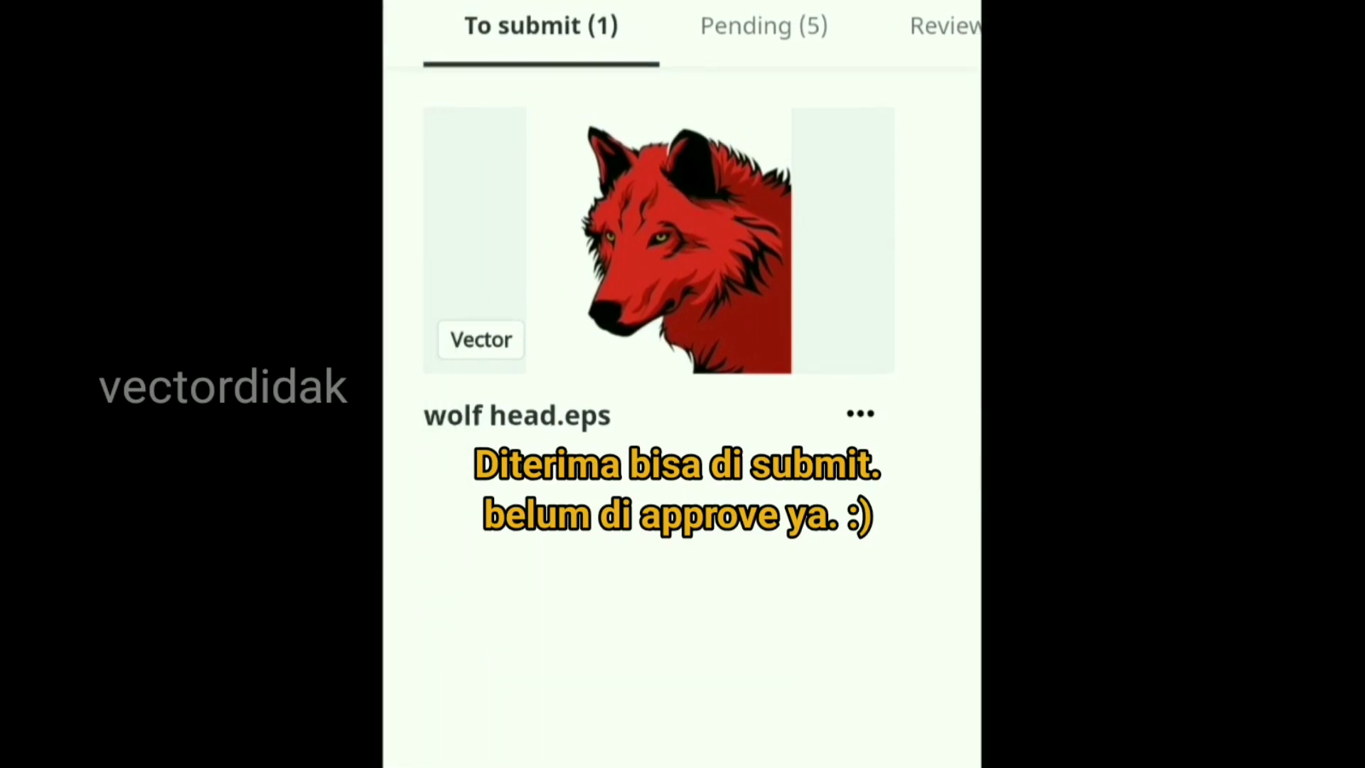